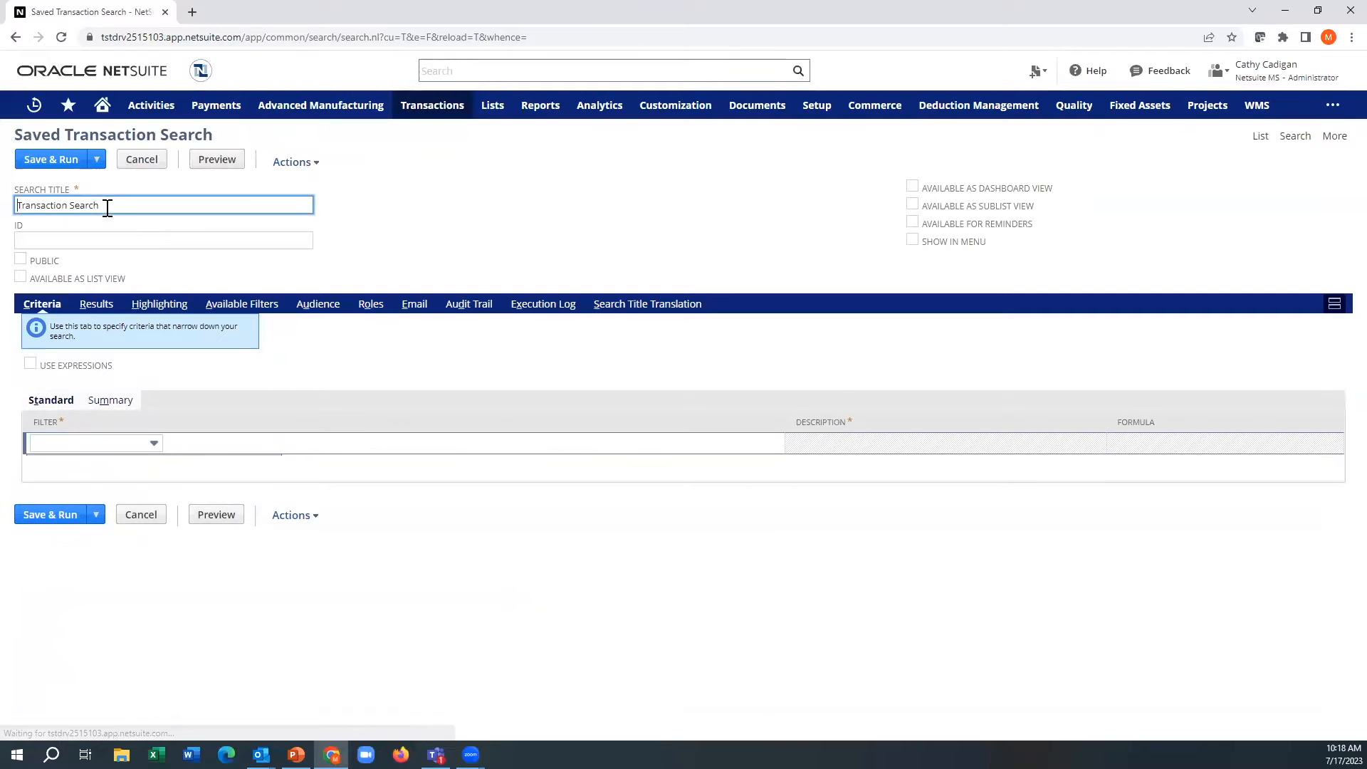
Step: Title the saved search "Alert - Sales orders partially shipped"
{"action": "left_click_drag", "start_coordinate": [113, 205], "coordinate": [13, 204]}
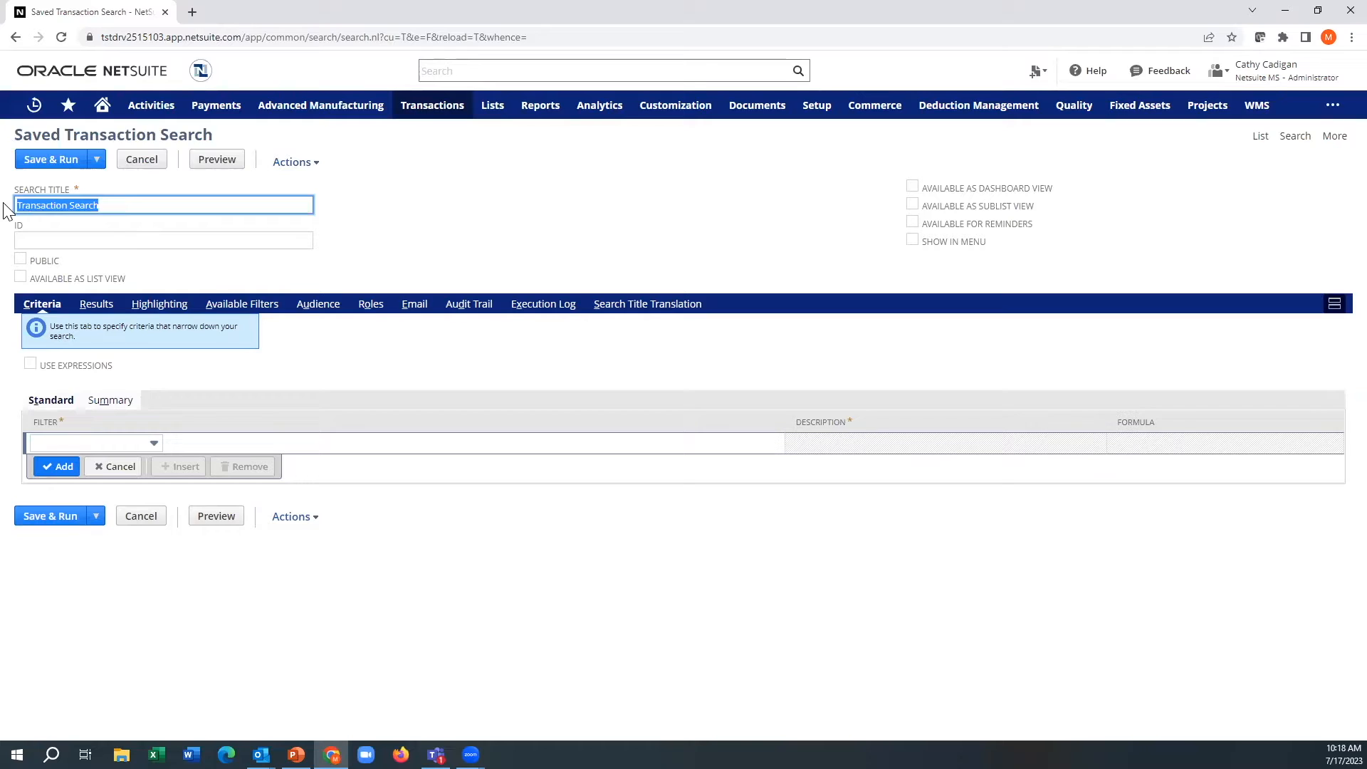
{"action": "type", "text": "Alert - Sales orders partially shipped"}
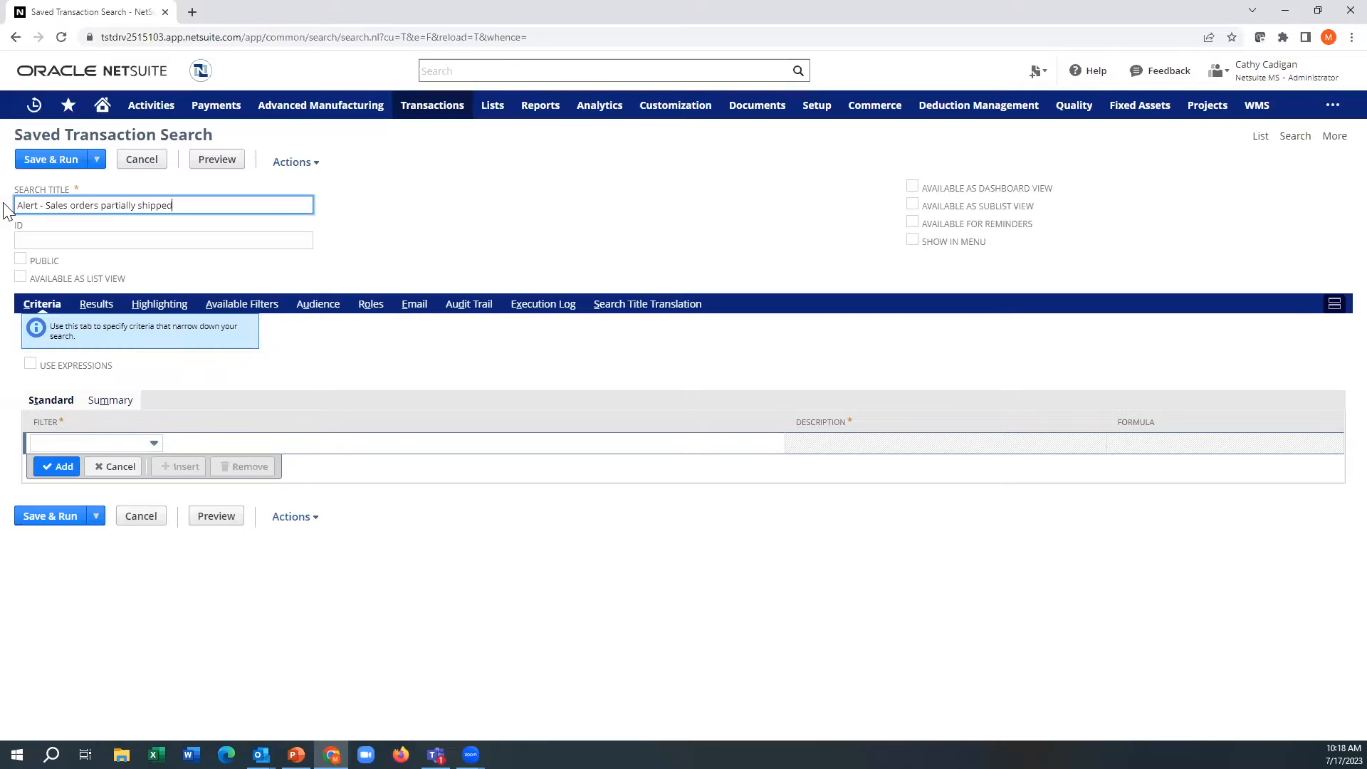
Step: Make the search public and available as list view, dashboard view, sublist view and for reminders
{"action": "left_click", "coordinate": [20, 260]}
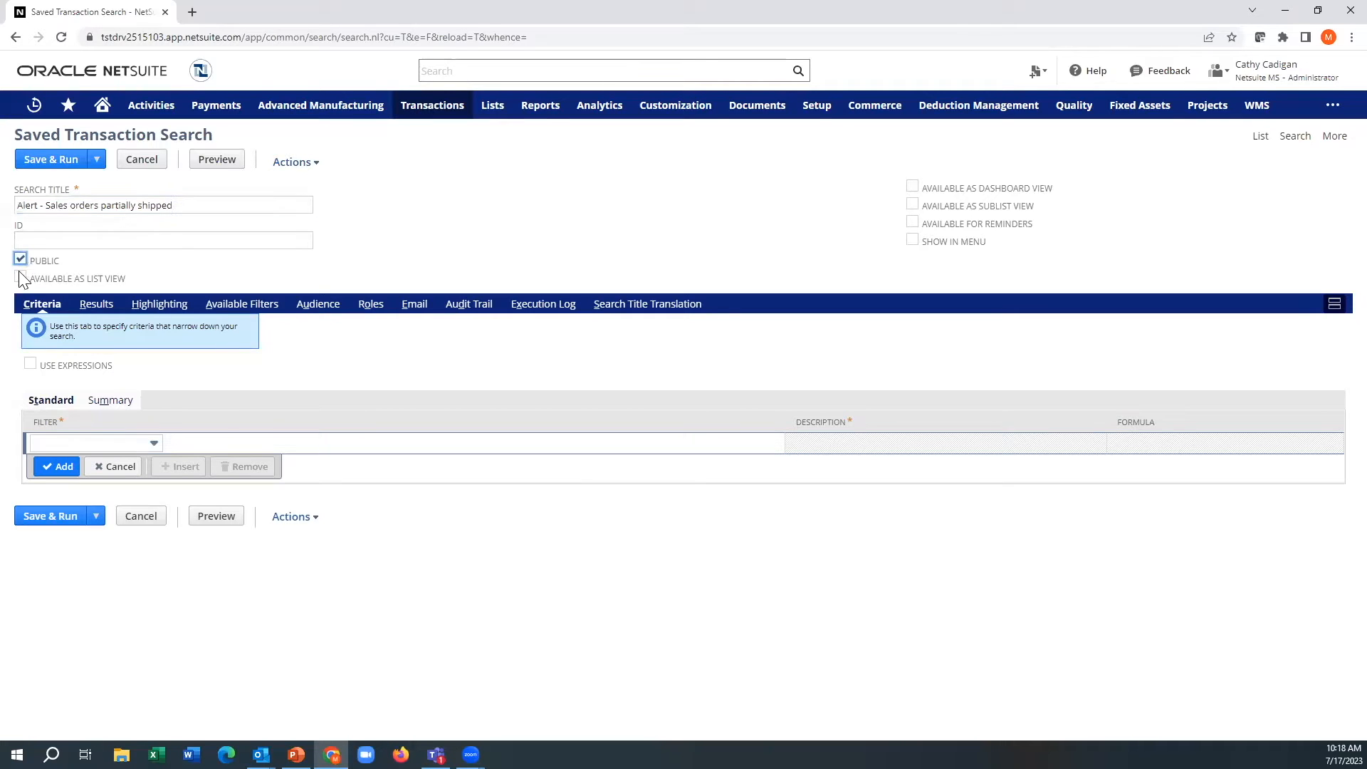
{"action": "left_click", "coordinate": [20, 277]}
{"action": "left_click", "coordinate": [912, 208]}
{"action": "left_click", "coordinate": [912, 225]}
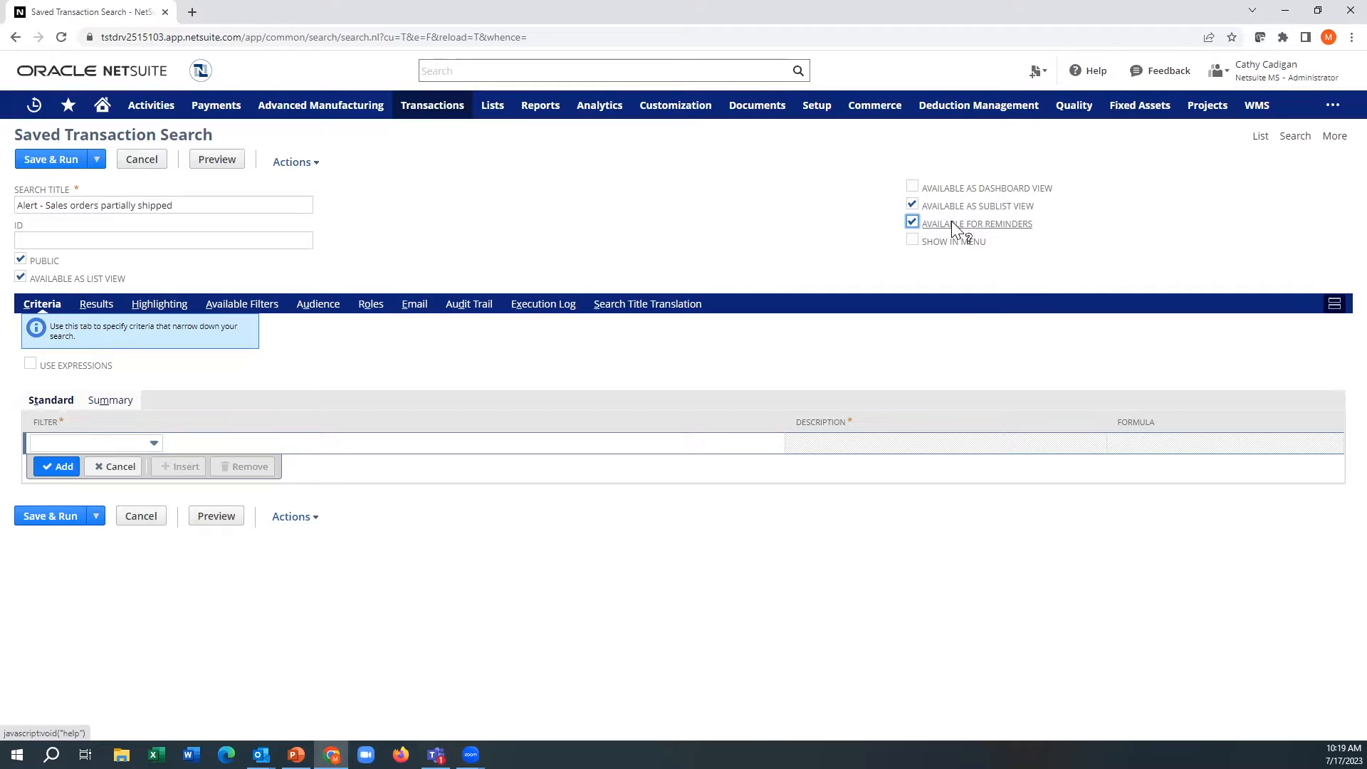
{"action": "left_click", "coordinate": [911, 188]}
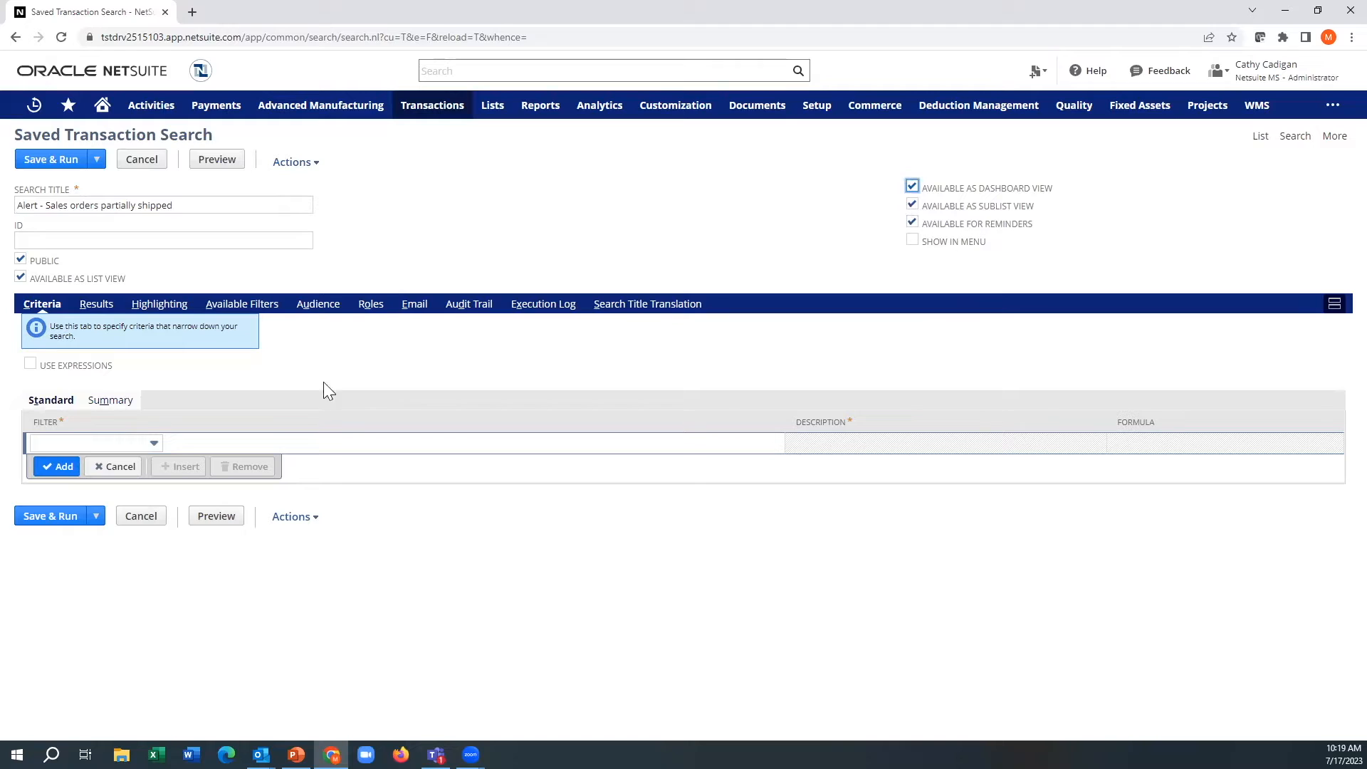
Step: Add a standard criteria filter that limits the transaction Type to Sales Order
{"action": "left_click", "coordinate": [99, 441]}
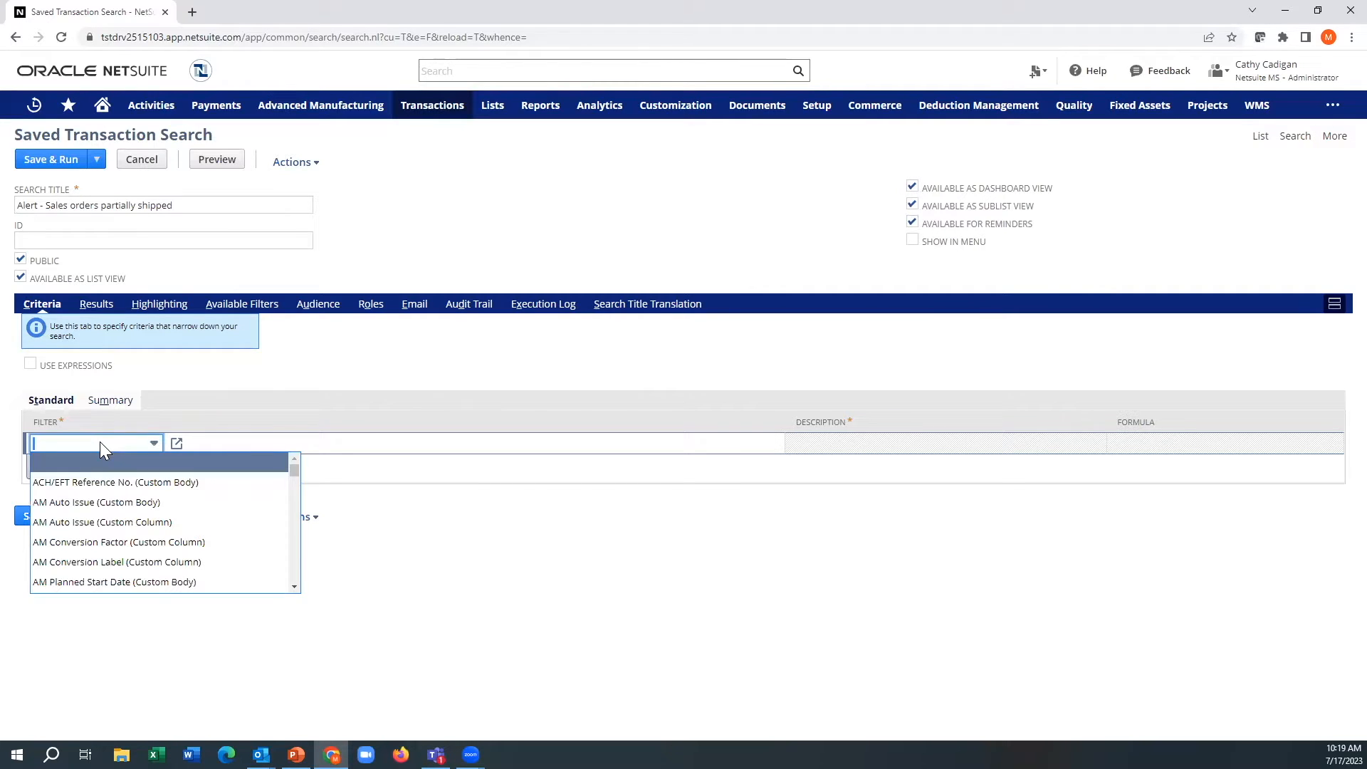
{"action": "type", "text": "Type"}
{"action": "left_click", "coordinate": [74, 462]}
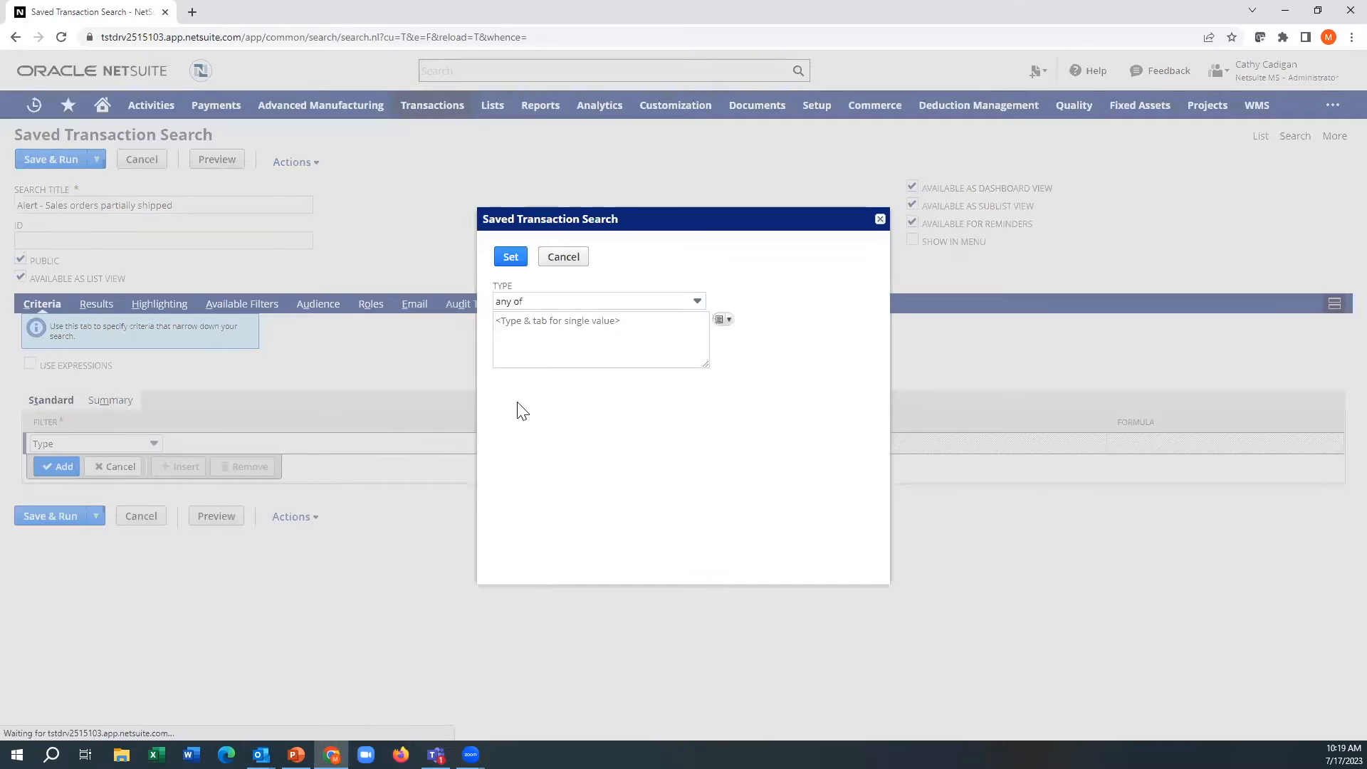
{"action": "left_click", "coordinate": [547, 345]}
{"action": "type", "text": "sa"}
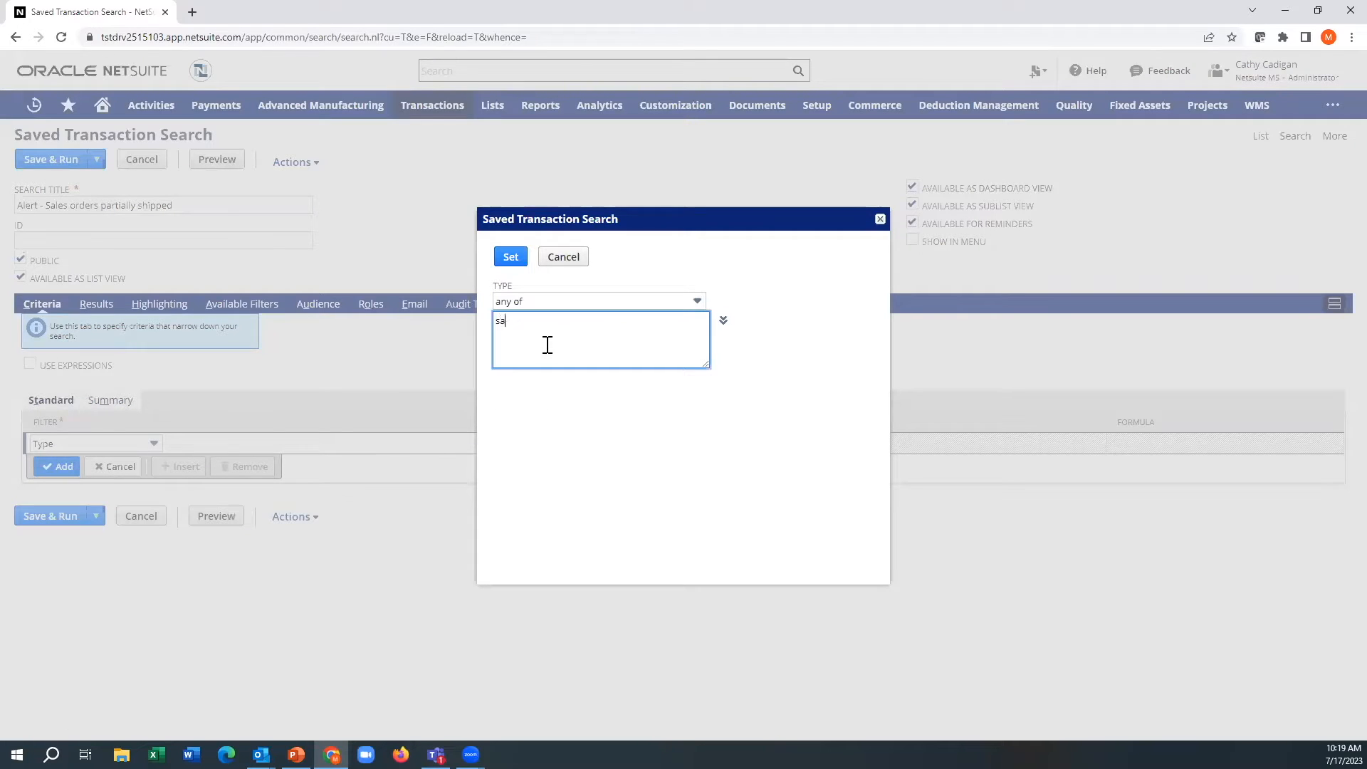
{"action": "type", "text": "les o"}
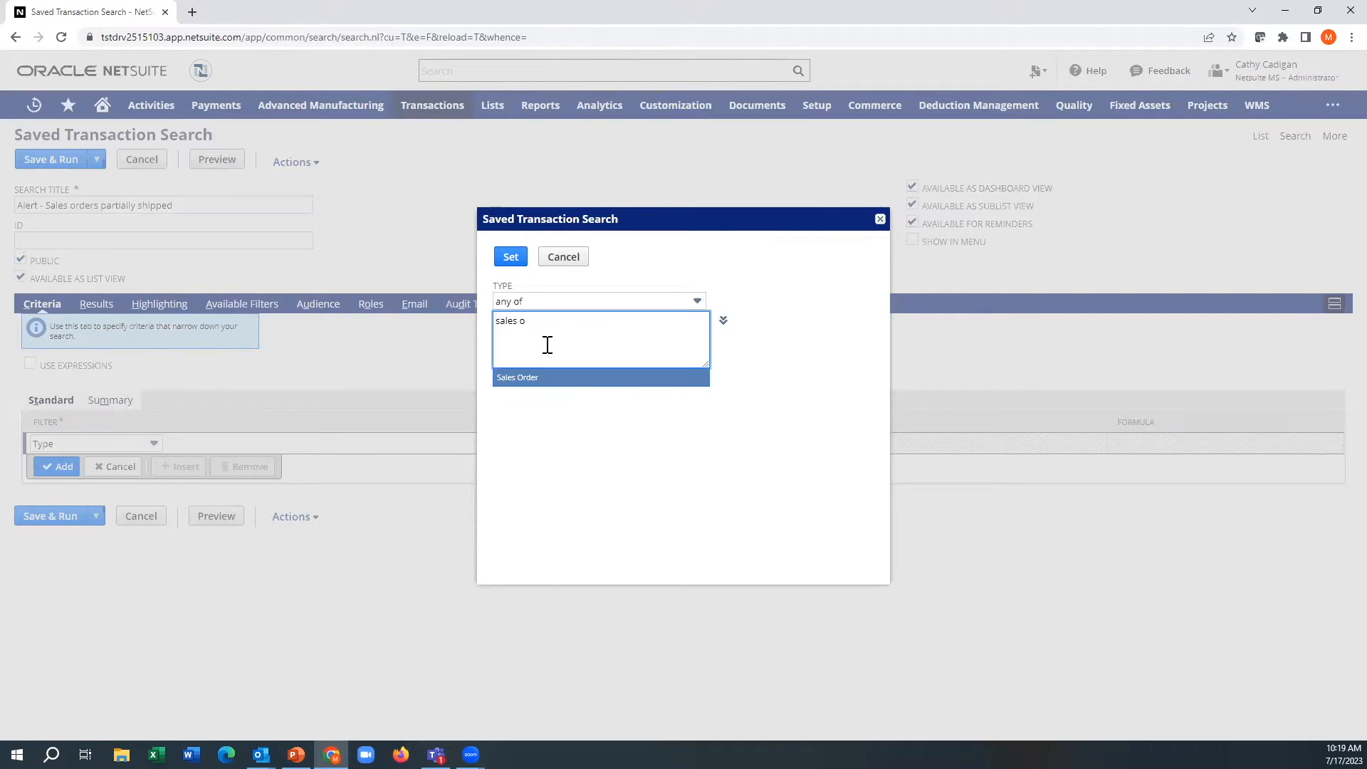
{"action": "key", "text": "Tab"}
{"action": "left_click", "coordinate": [510, 258]}
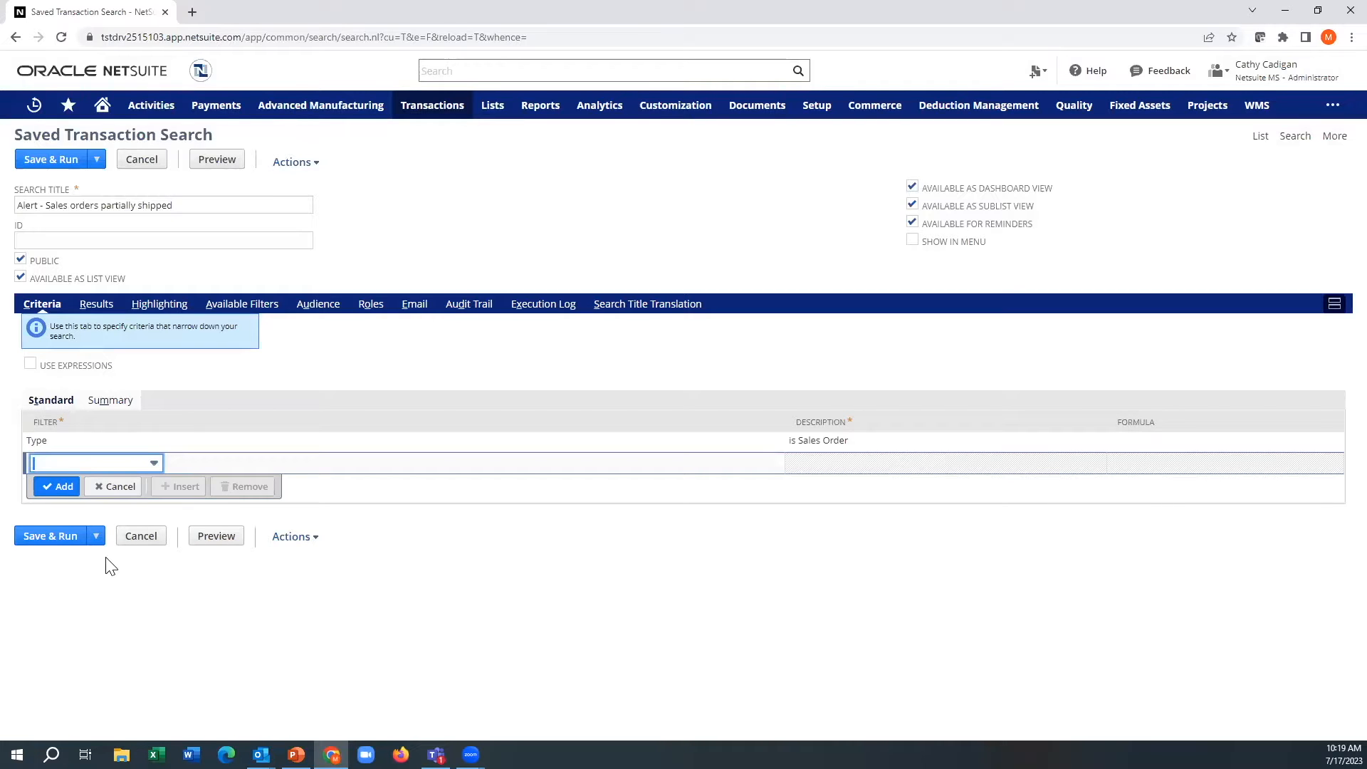
Step: Remove all custom body fields plus Order Type, *, As-Of Date, Period and Tax Period from the results columns
{"action": "left_click", "coordinate": [153, 463]}
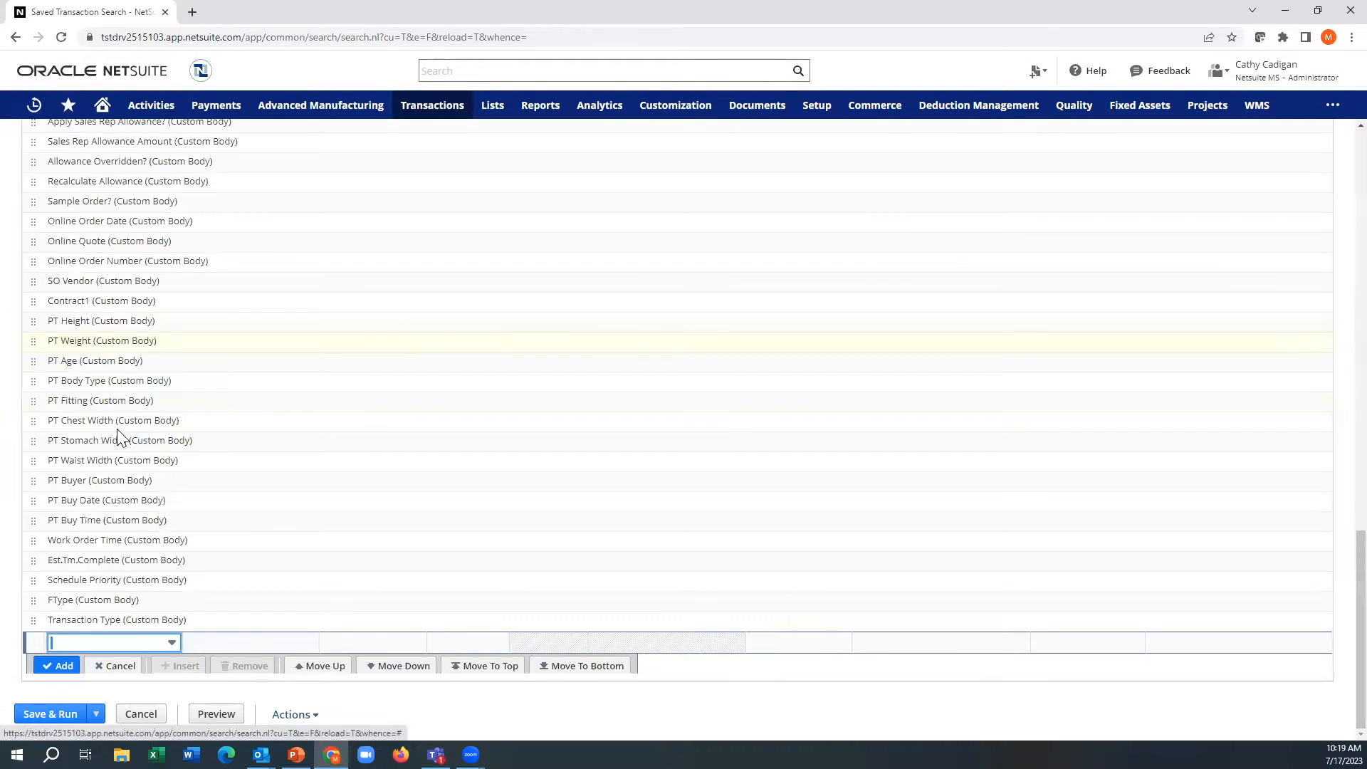
{"action": "scroll", "coordinate": [159, 458], "scroll_direction": "up", "scroll_amount": 8}
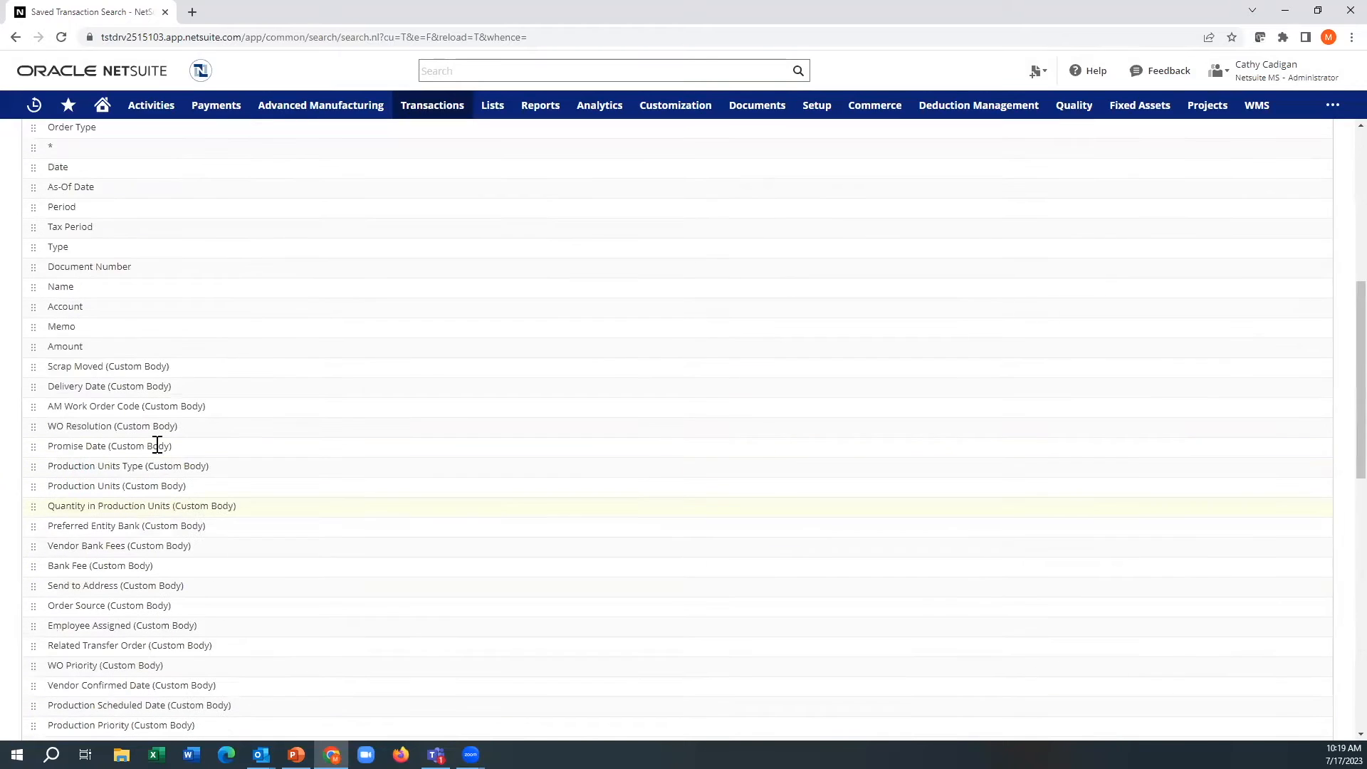
{"action": "left_click", "coordinate": [135, 366]}
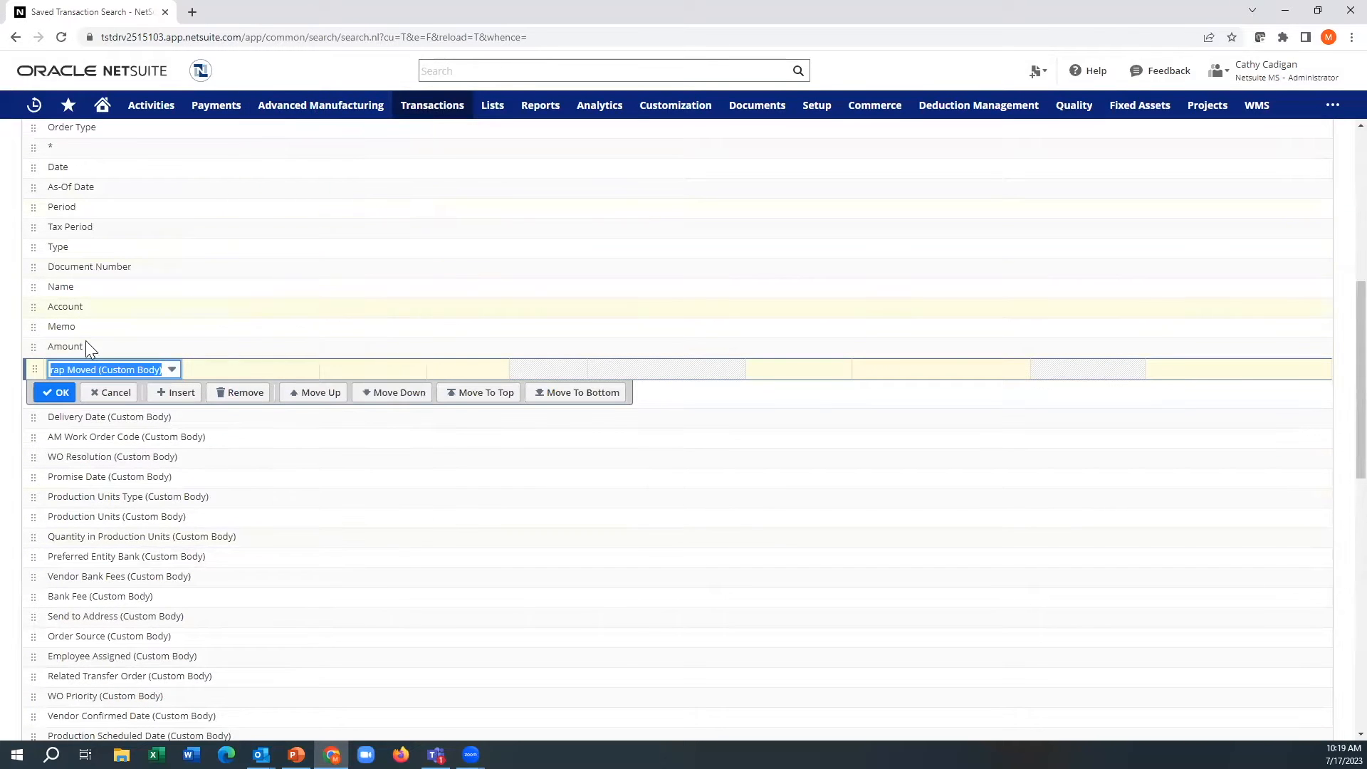
{"action": "left_click", "coordinate": [249, 394]}
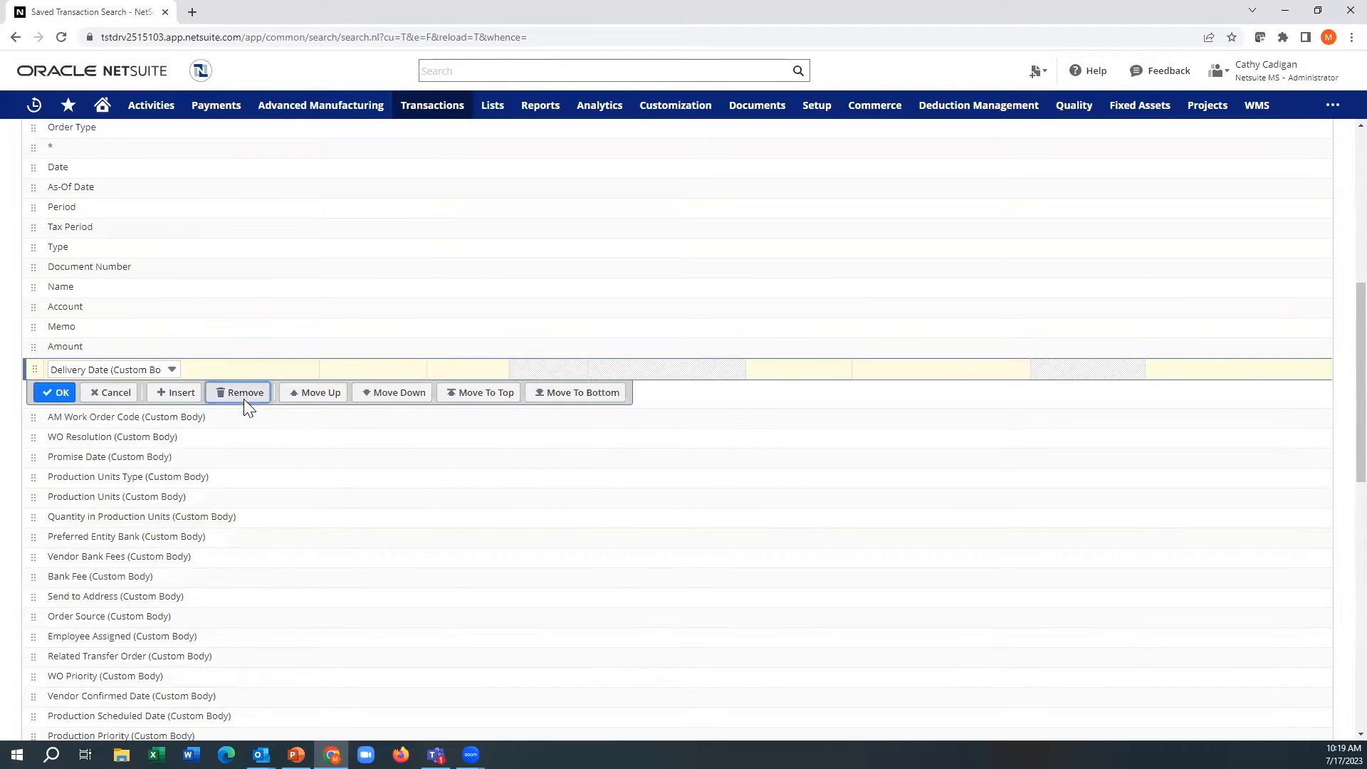
{"action": "left_click", "coordinate": [249, 395]}
{"action": "left_click", "coordinate": [250, 396]}
{"action": "left_click", "coordinate": [250, 399]}
{"action": "left_click", "coordinate": [250, 397]}
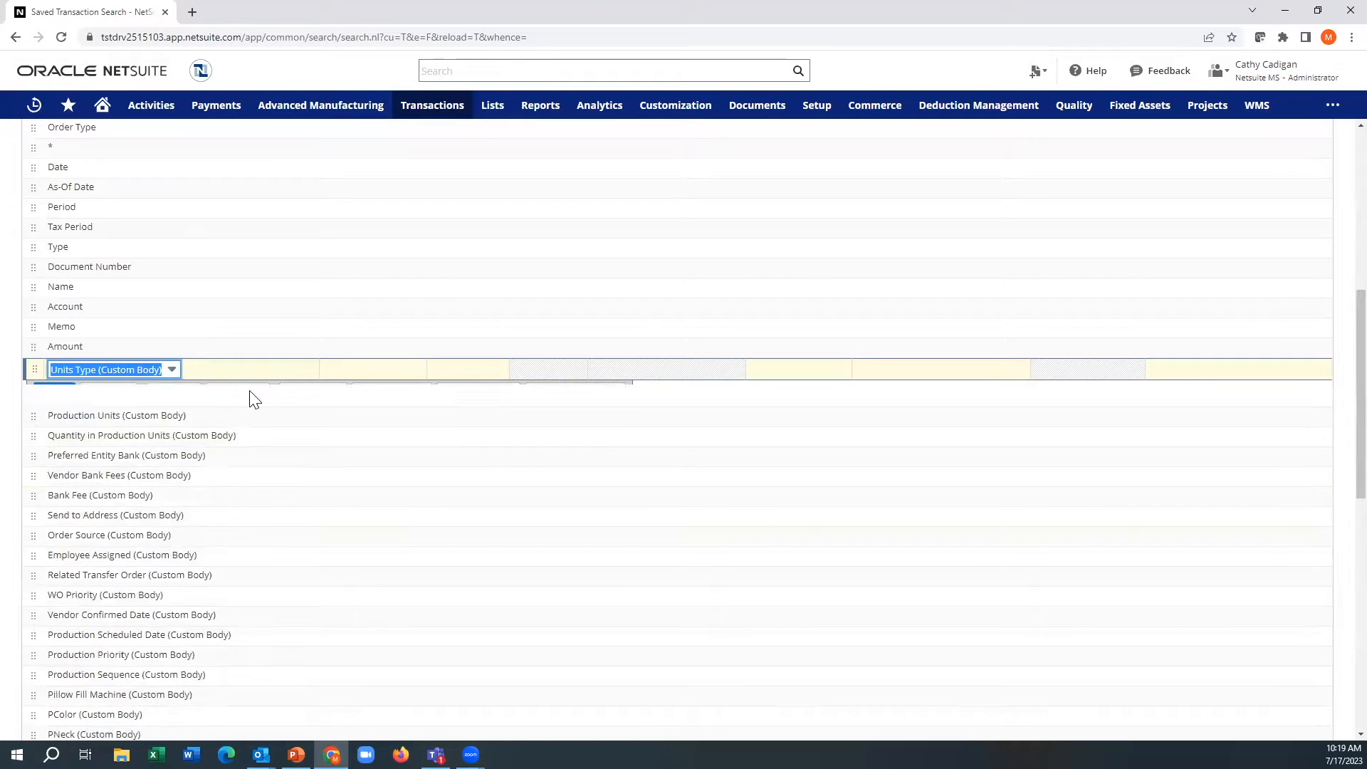
{"action": "left_click", "coordinate": [250, 398]}
{"action": "left_click", "coordinate": [252, 399]}
{"action": "left_click", "coordinate": [250, 396]}
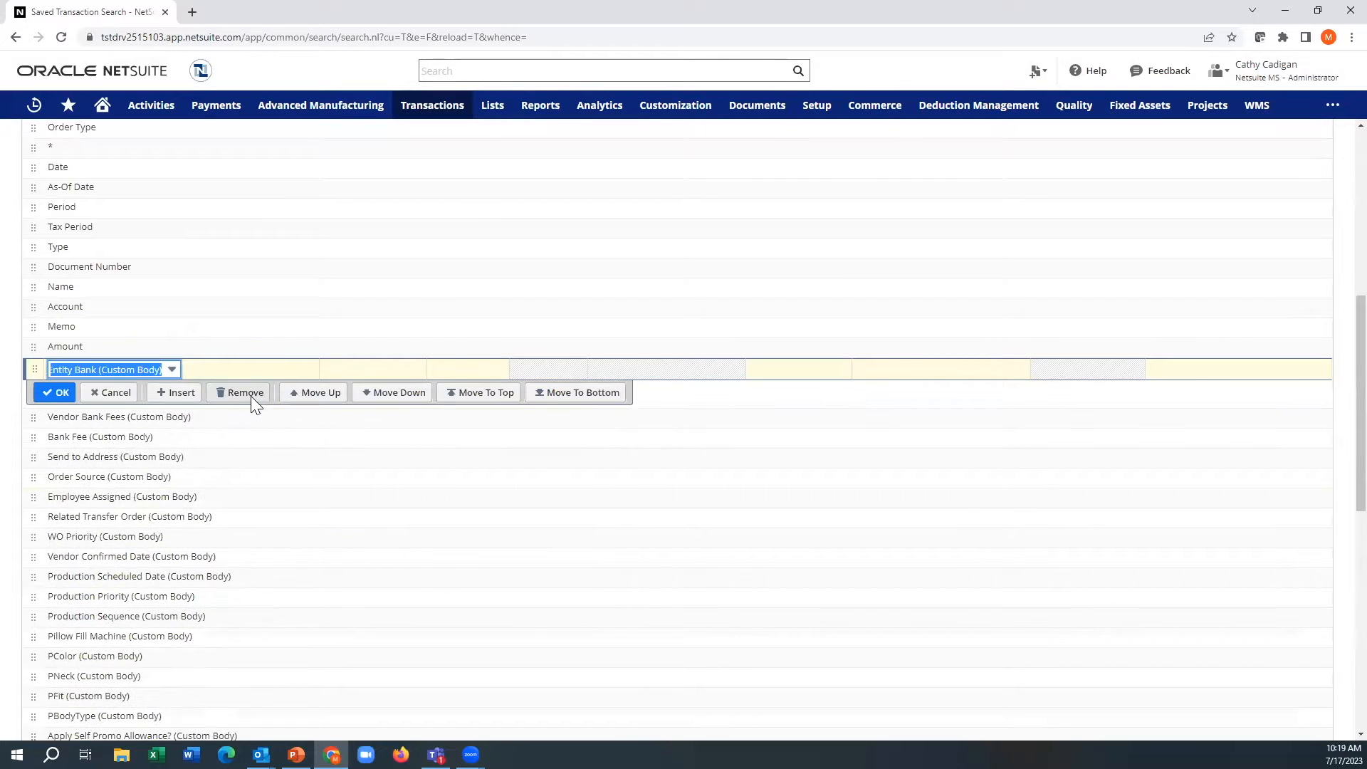
{"action": "left_click", "coordinate": [252, 398]}
{"action": "left_click", "coordinate": [250, 397]}
{"action": "left_click", "coordinate": [251, 398]}
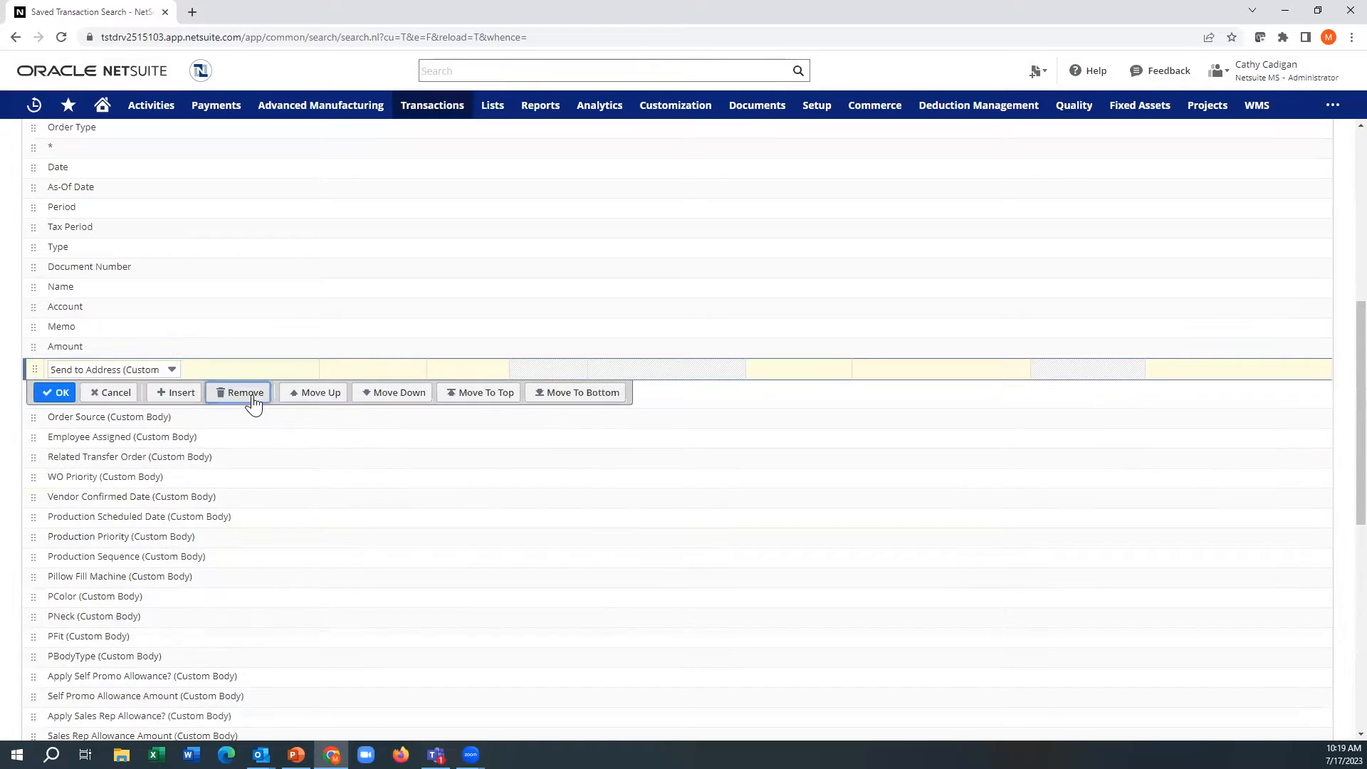
{"action": "left_click", "coordinate": [250, 397]}
{"action": "left_click", "coordinate": [250, 398]}
{"action": "left_click", "coordinate": [251, 397]}
{"action": "left_click", "coordinate": [250, 397]}
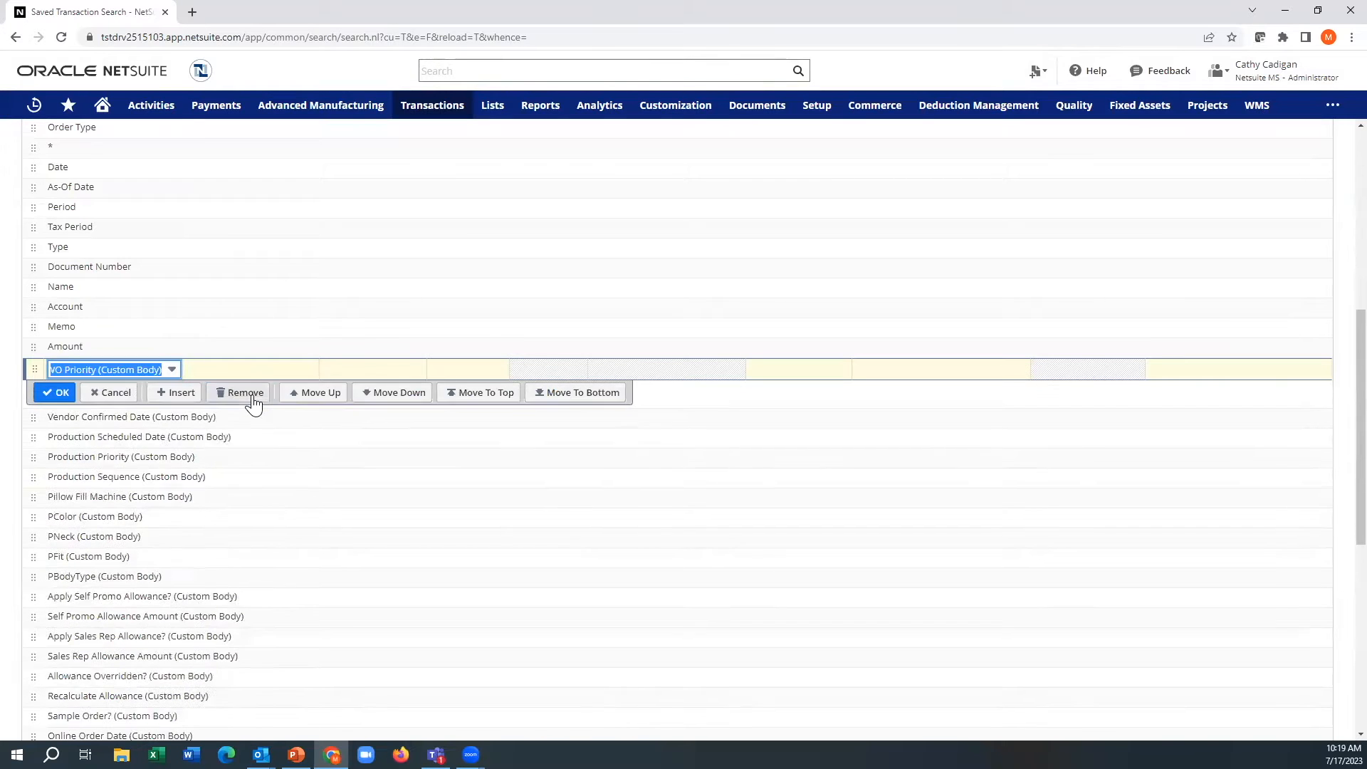
{"action": "left_click", "coordinate": [251, 397]}
{"action": "left_click", "coordinate": [251, 398]}
{"action": "left_click", "coordinate": [250, 397]}
{"action": "left_click", "coordinate": [251, 397]}
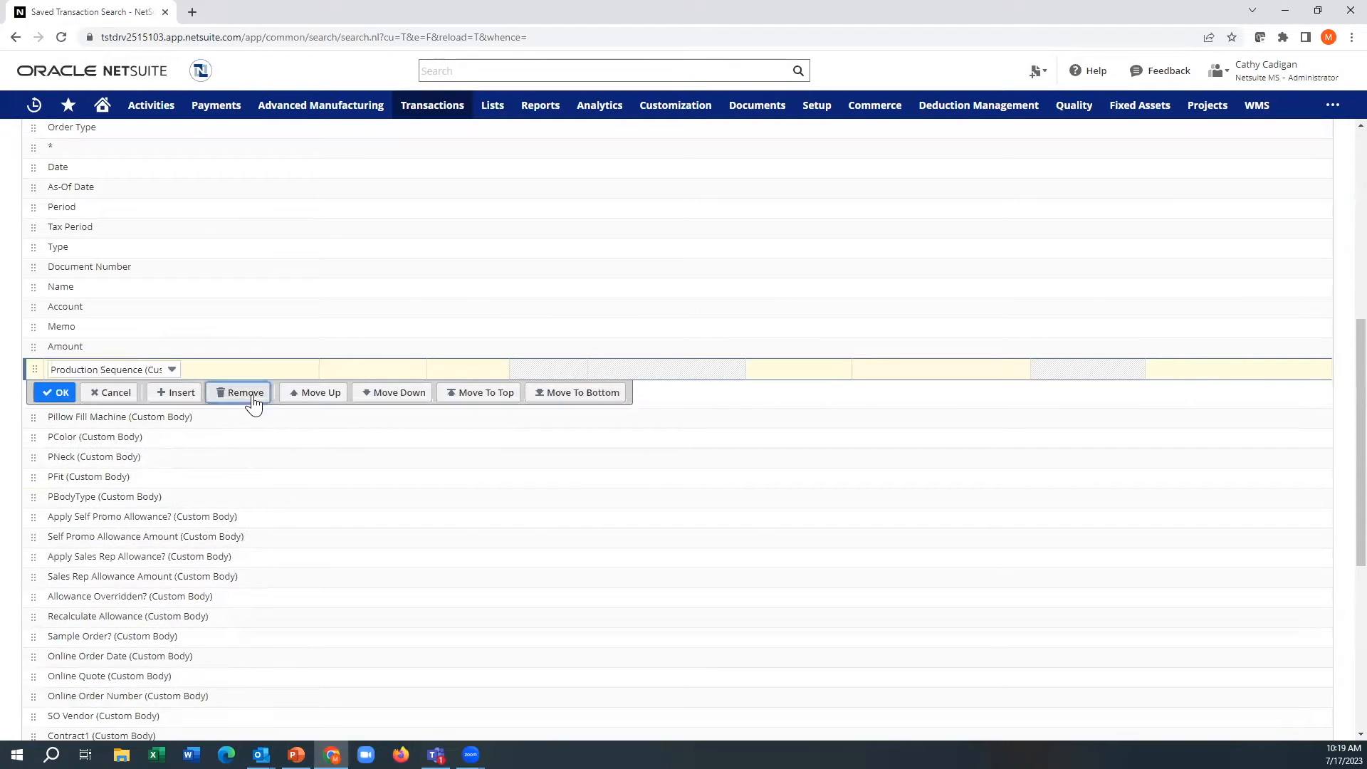
{"action": "left_click", "coordinate": [251, 398]}
{"action": "left_click", "coordinate": [251, 397]}
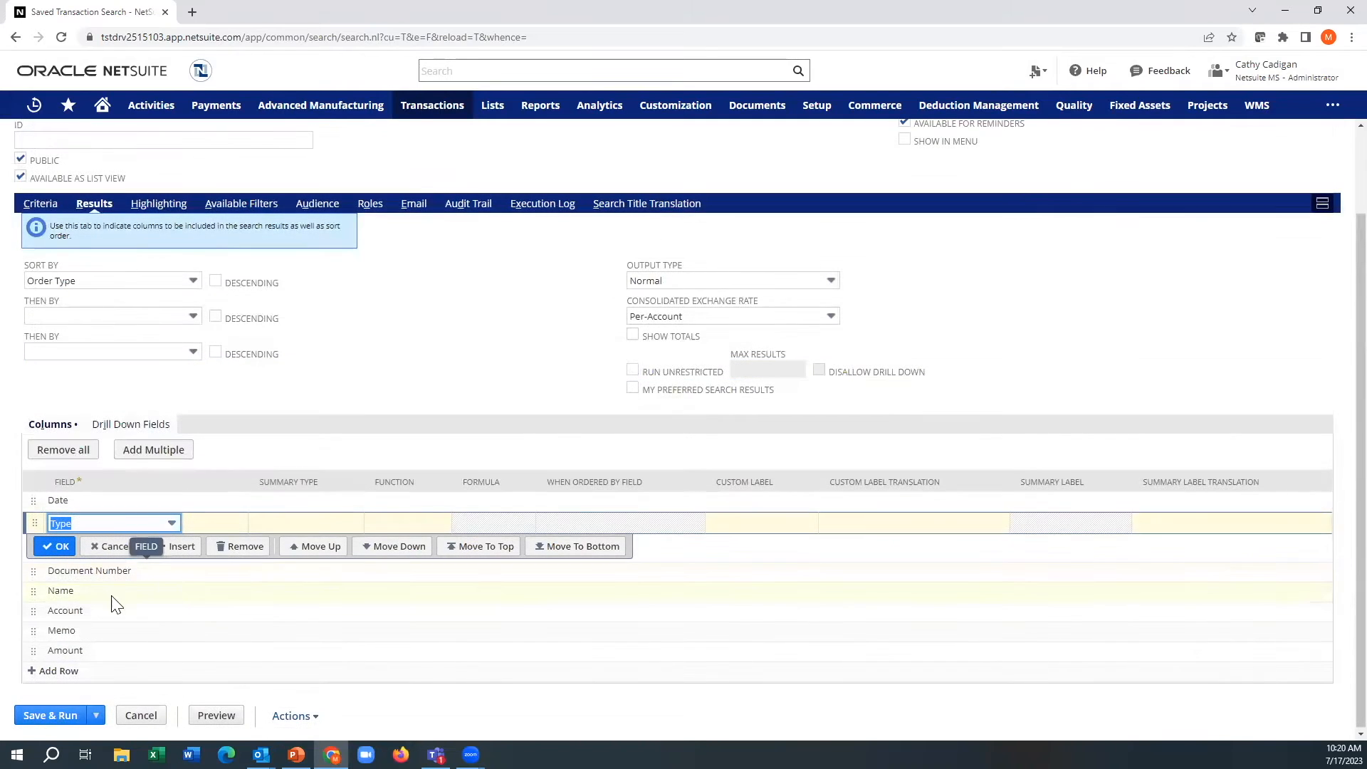
Step: Remove the Memo field from the results columns
{"action": "left_click", "coordinate": [92, 612]}
{"action": "left_click", "coordinate": [78, 629]}
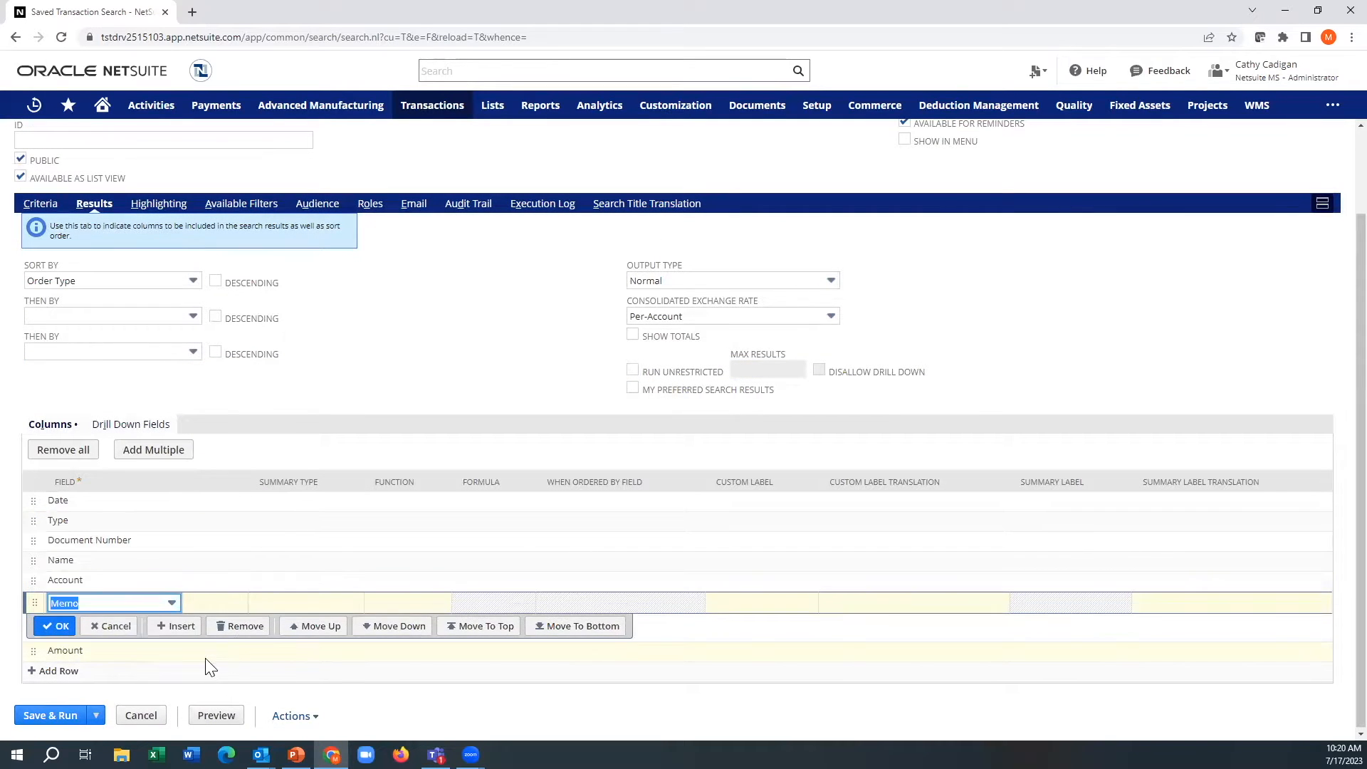
{"action": "left_click", "coordinate": [243, 627]}
Step: Add Item as a results column after Amount
{"action": "left_click", "coordinate": [57, 646]}
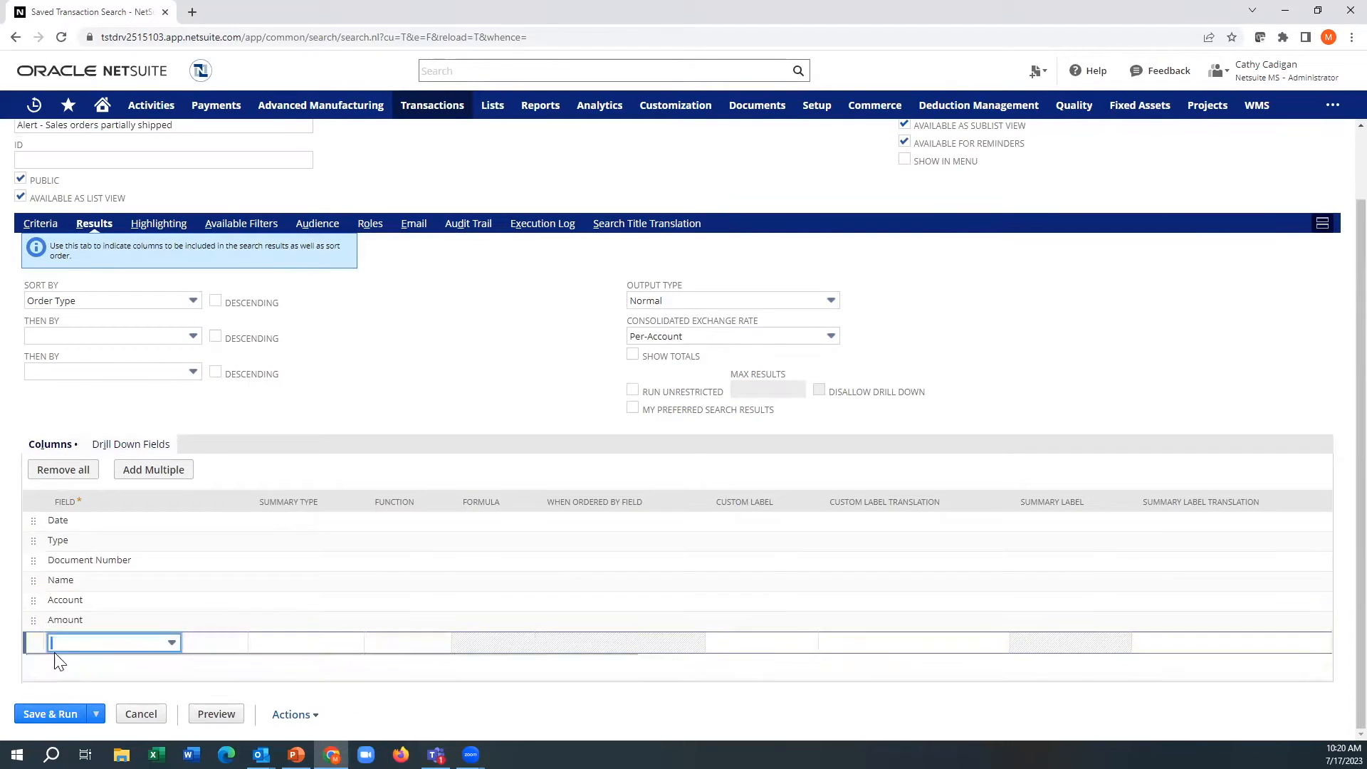
{"action": "left_click", "coordinate": [72, 647]}
{"action": "type", "text": "Item"}
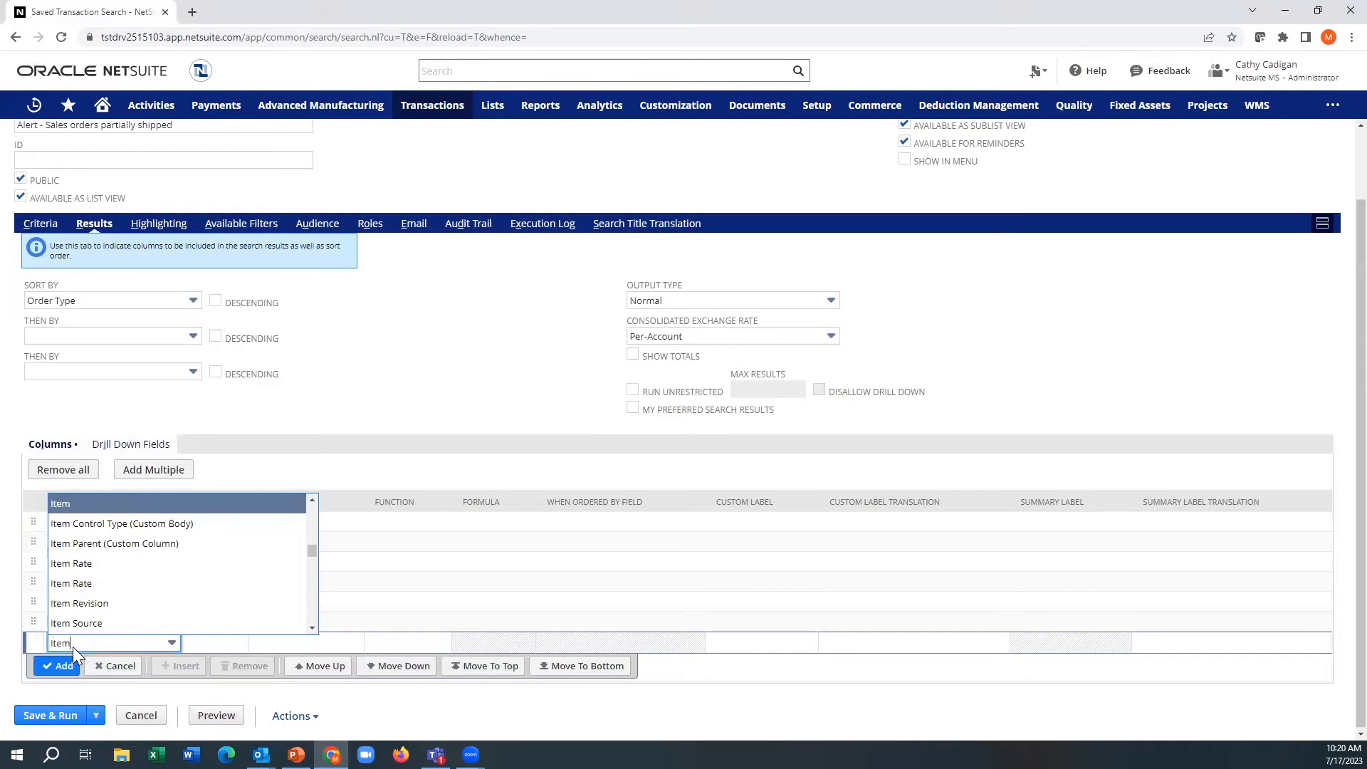
{"action": "key", "text": "Tab"}
{"action": "left_click", "coordinate": [57, 665]}
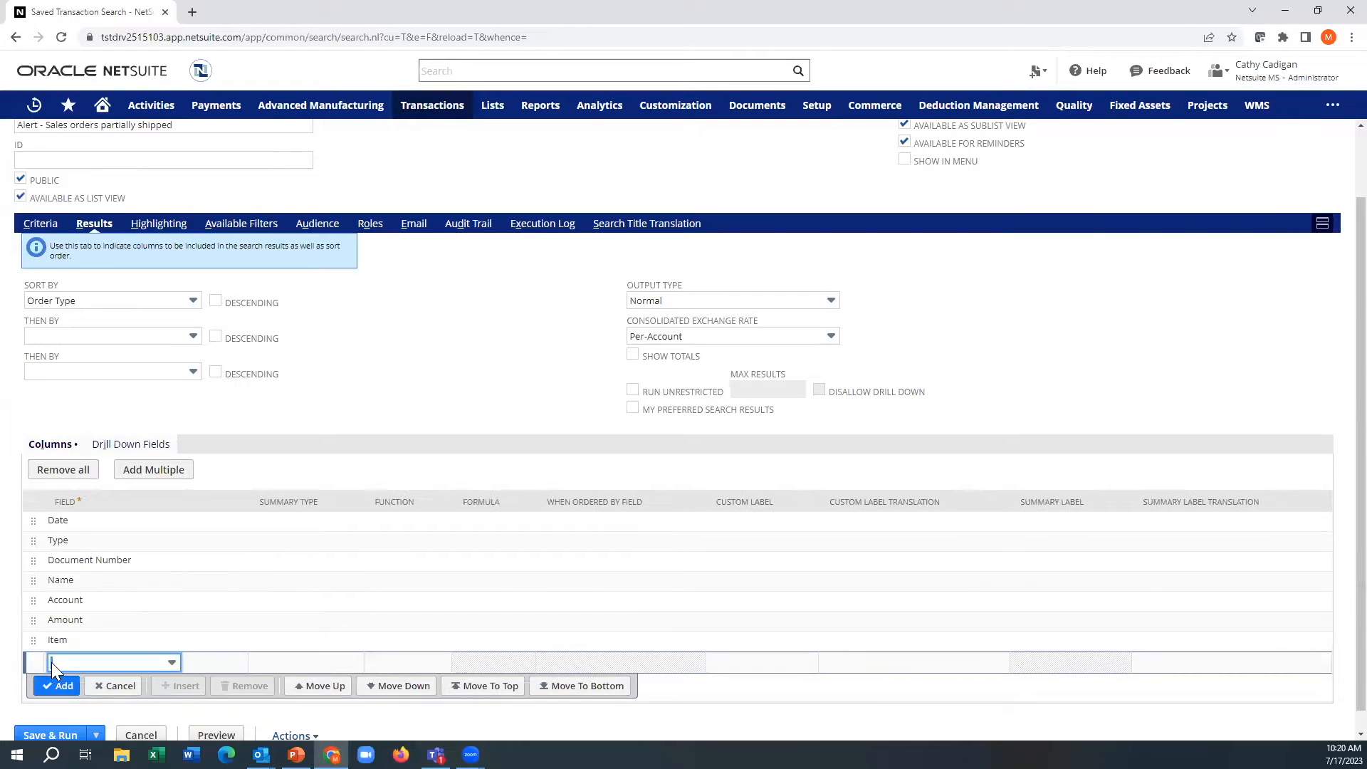
Step: Add Quantity and Quantity Fulfilled/Received as results columns
{"action": "type", "text": "Quantity"}
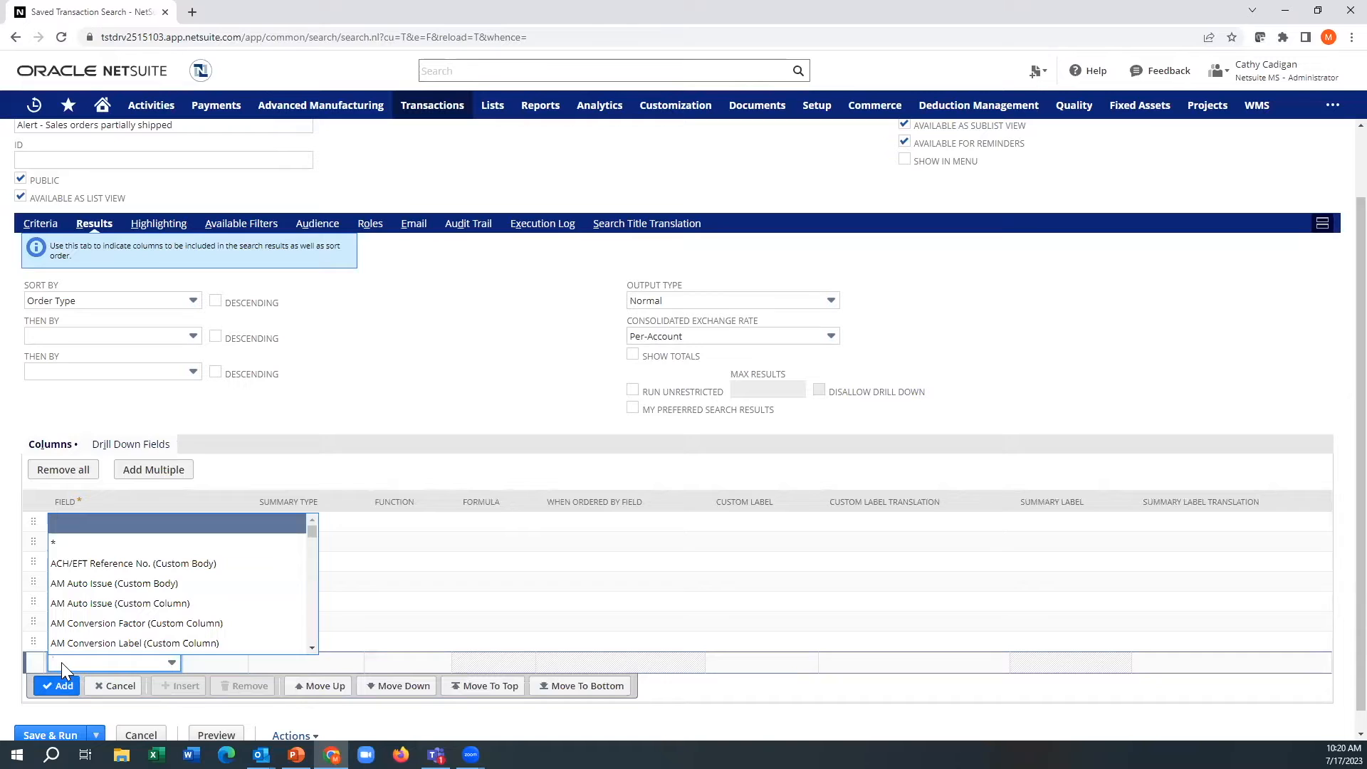
{"action": "key", "text": "Tab"}
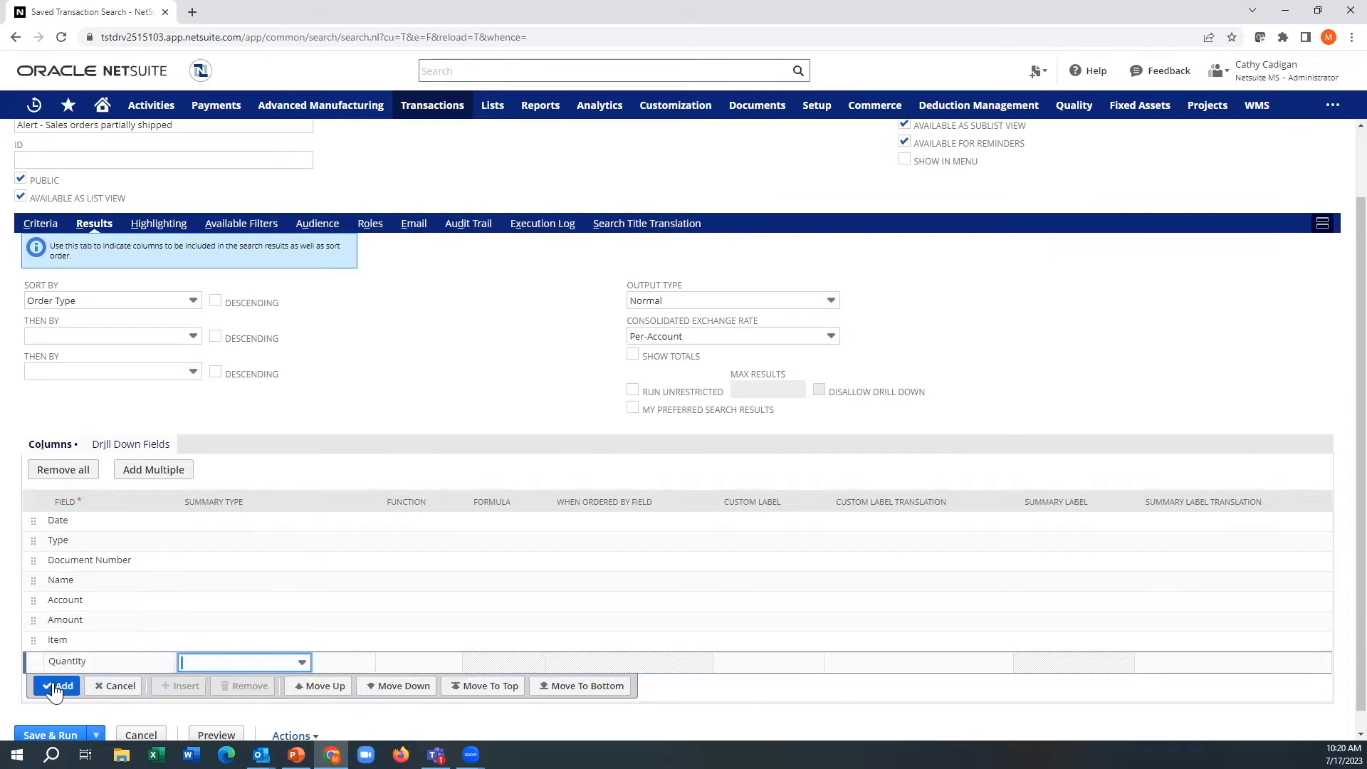
{"action": "left_click", "coordinate": [60, 685]}
{"action": "type", "text": "Quantity"}
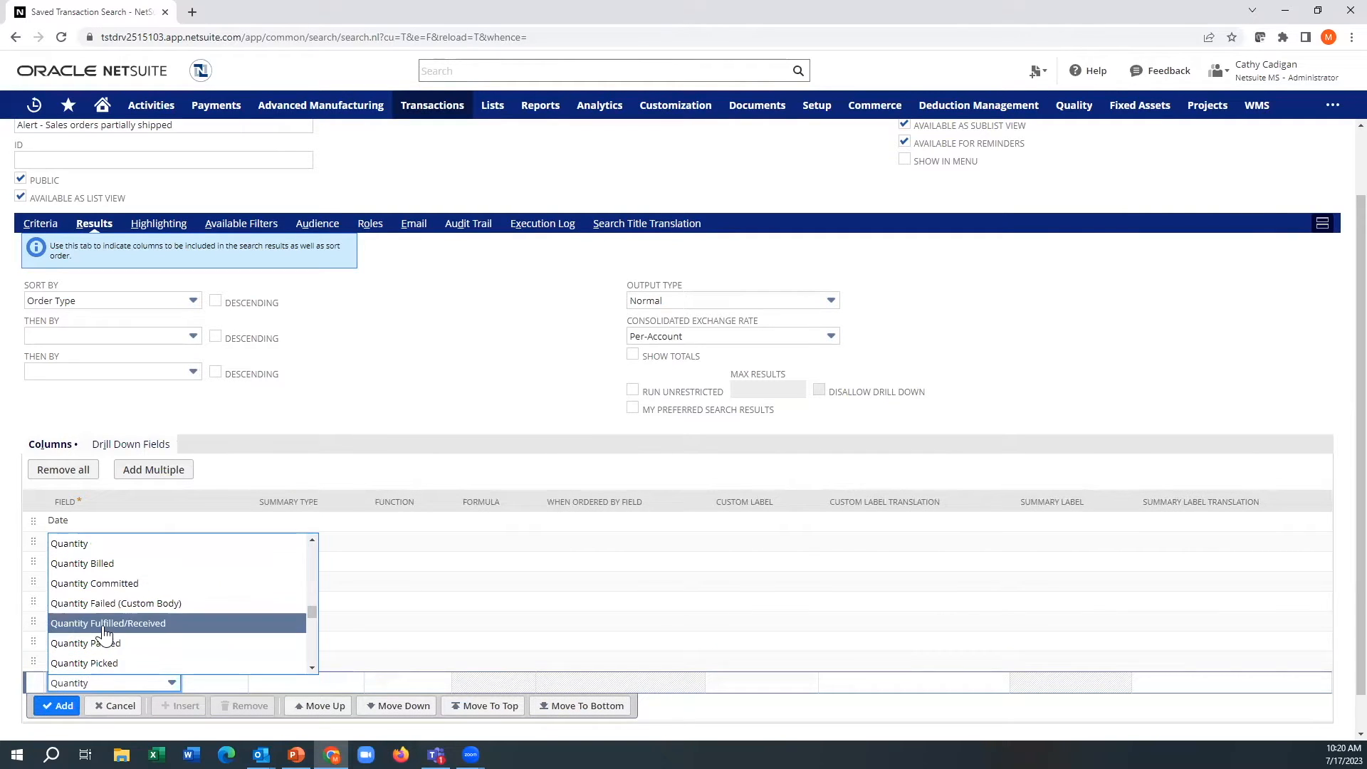
{"action": "left_click", "coordinate": [103, 624]}
{"action": "left_click", "coordinate": [60, 704]}
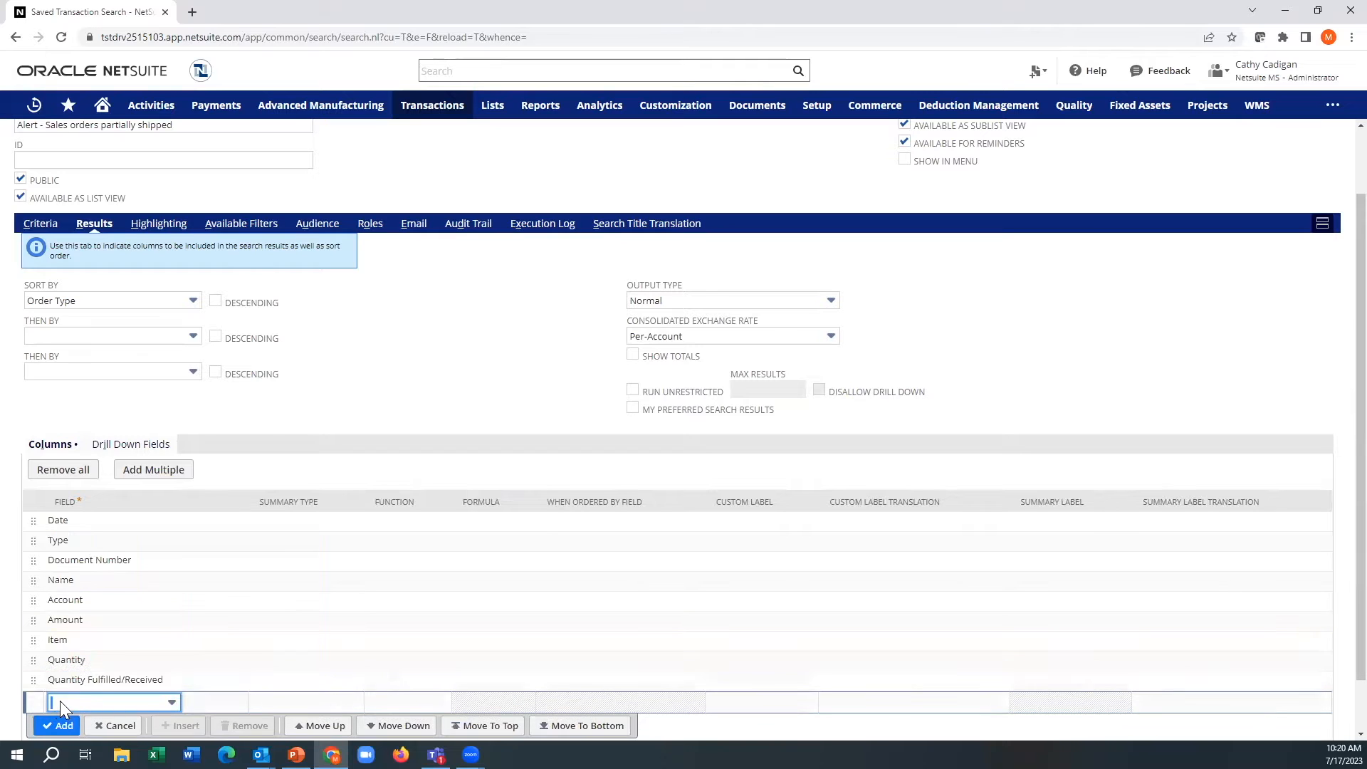
Step: Add Status as the last results column
{"action": "left_click", "coordinate": [60, 703]}
{"action": "type", "text": "sta"}
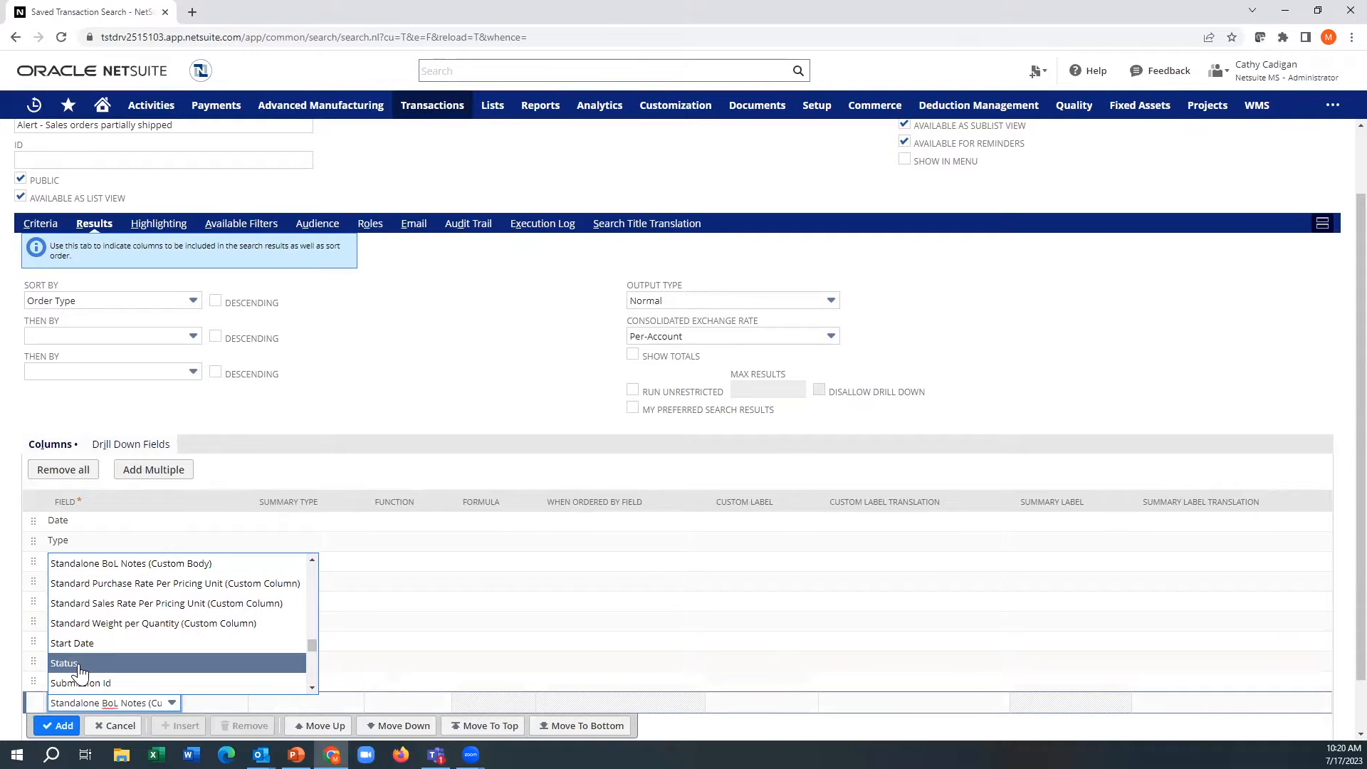
{"action": "left_click", "coordinate": [76, 664]}
{"action": "scroll", "coordinate": [41, 679], "scroll_direction": "down", "scroll_amount": 1}
{"action": "left_click", "coordinate": [57, 665]}
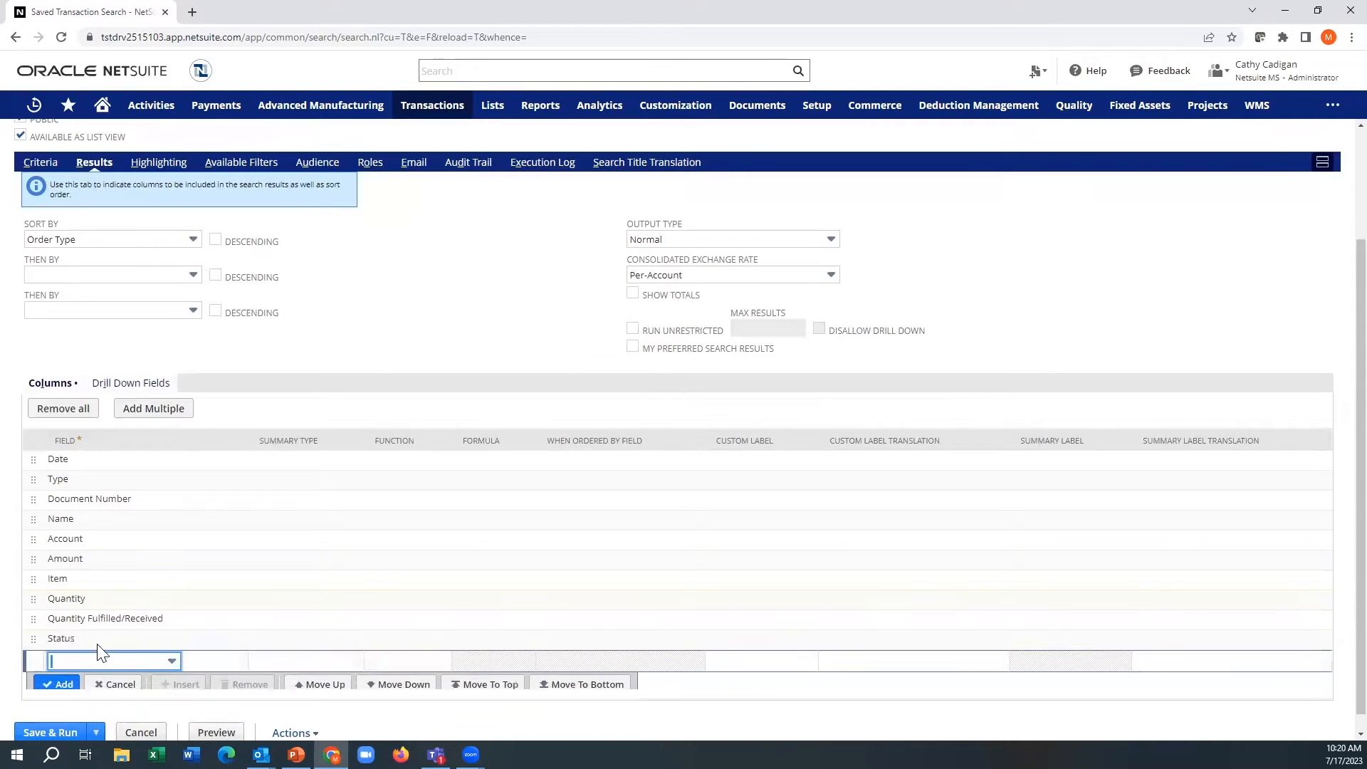
{"action": "left_click", "coordinate": [132, 501]}
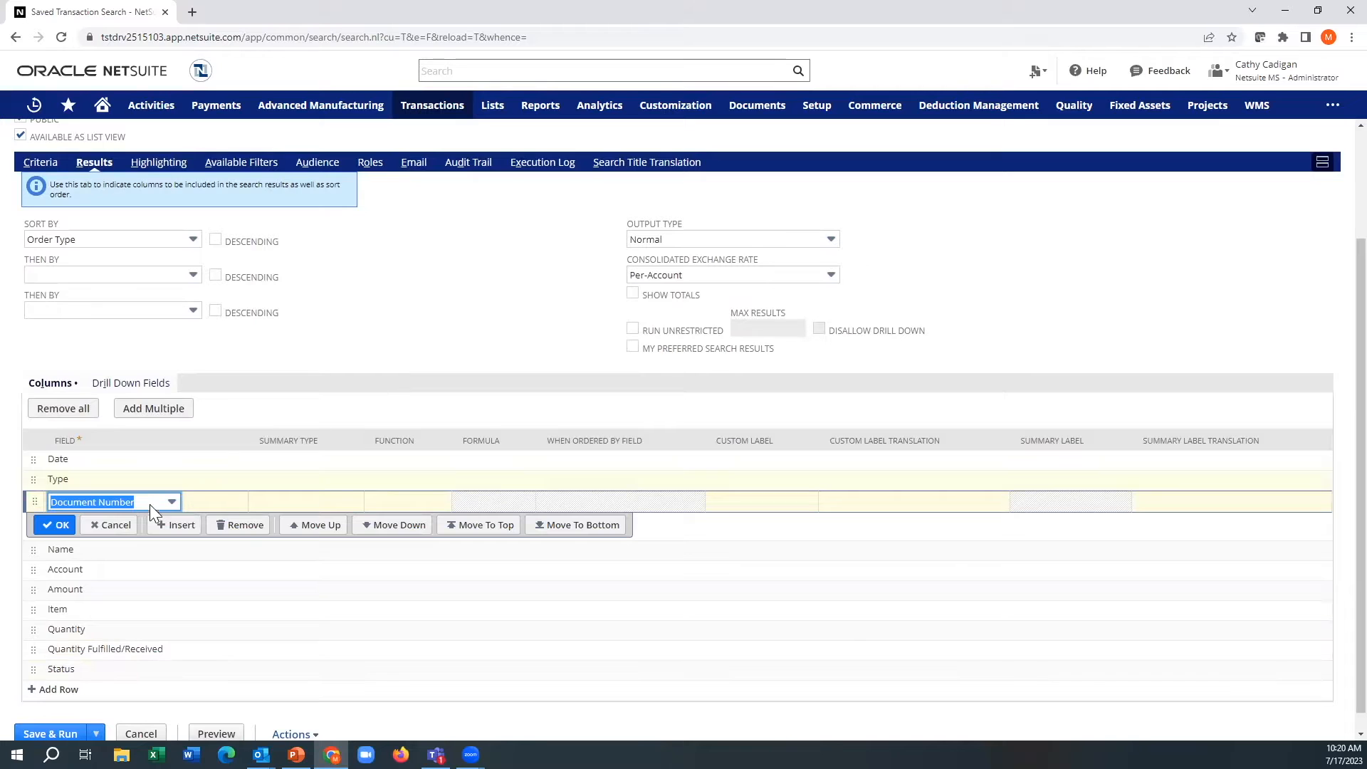
{"action": "left_click", "coordinate": [60, 525]}
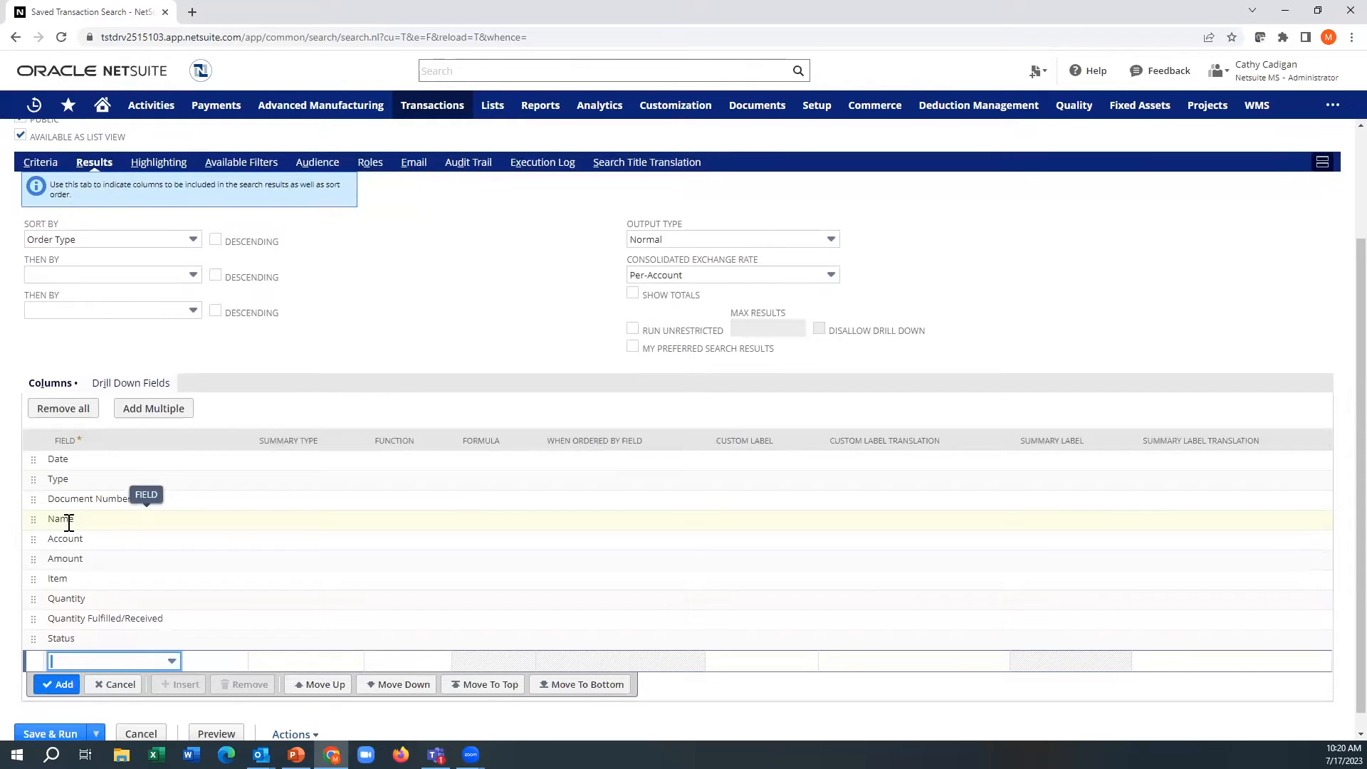
Step: Give the Quantity column the custom label "Qty"
{"action": "left_click", "coordinate": [142, 598]}
{"action": "left_click", "coordinate": [749, 605]}
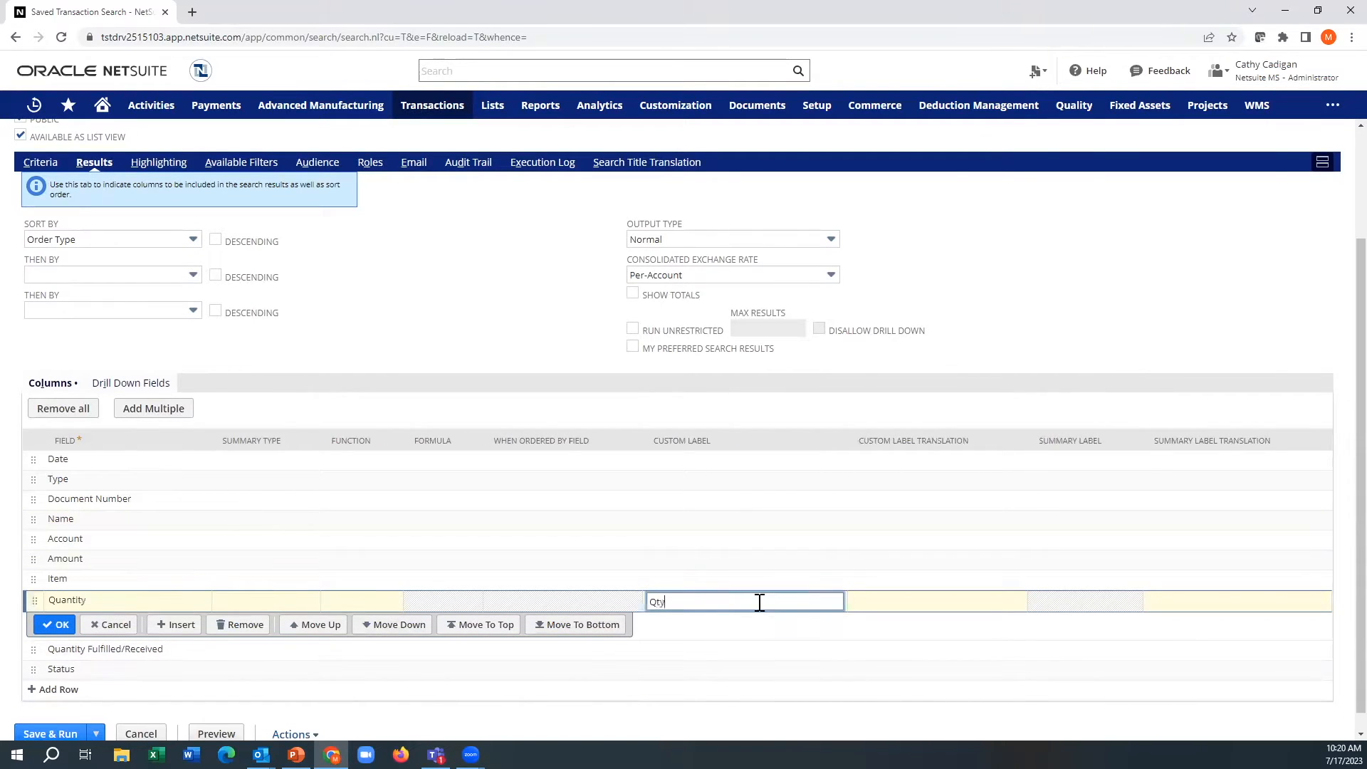
{"action": "key", "text": "Return"}
Step: Give the Quantity Fulfilled/Received column the custom label "Qty Shpd"
{"action": "key", "text": "Tab"}
{"action": "key", "text": "Tab"}
{"action": "key", "text": "Tab"}
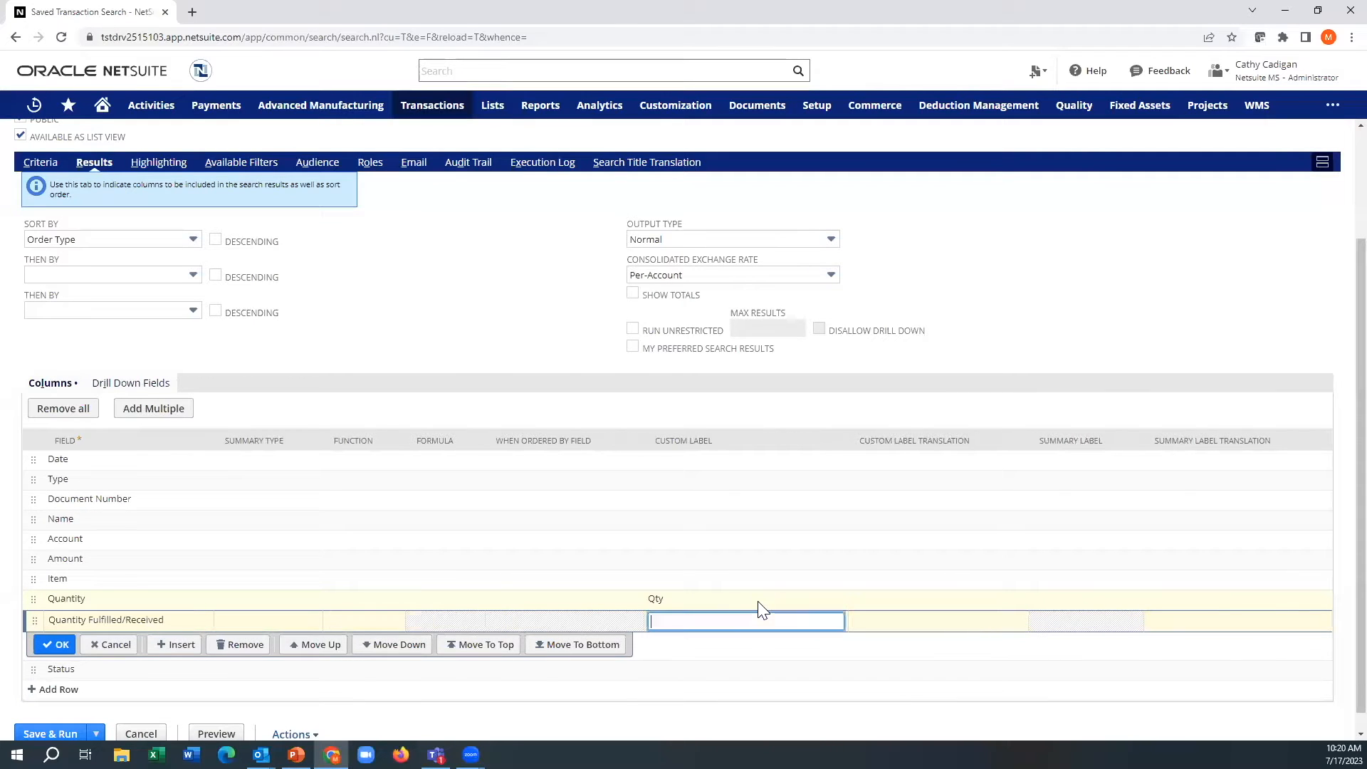
{"action": "type", "text": "Qty Shpd"}
{"action": "key", "text": "Return"}
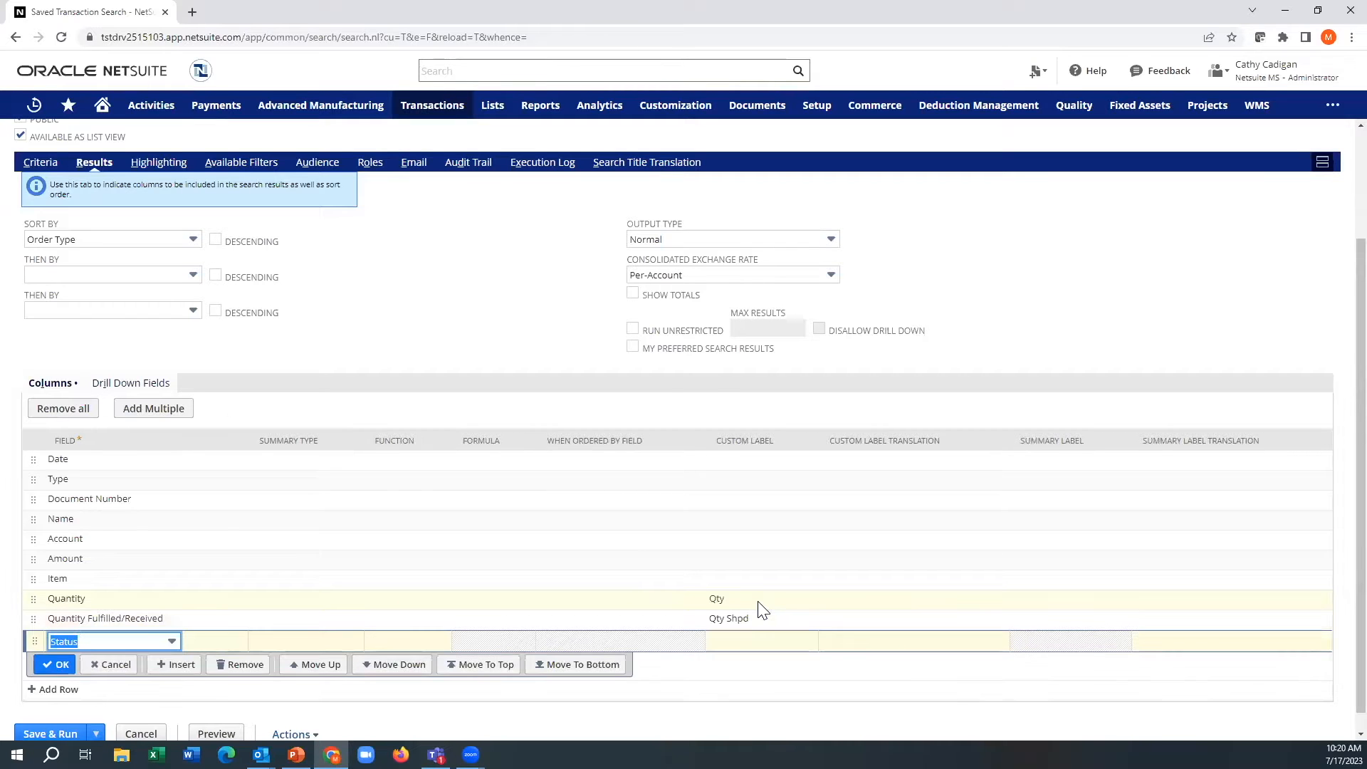
{"action": "left_click", "coordinate": [104, 666]}
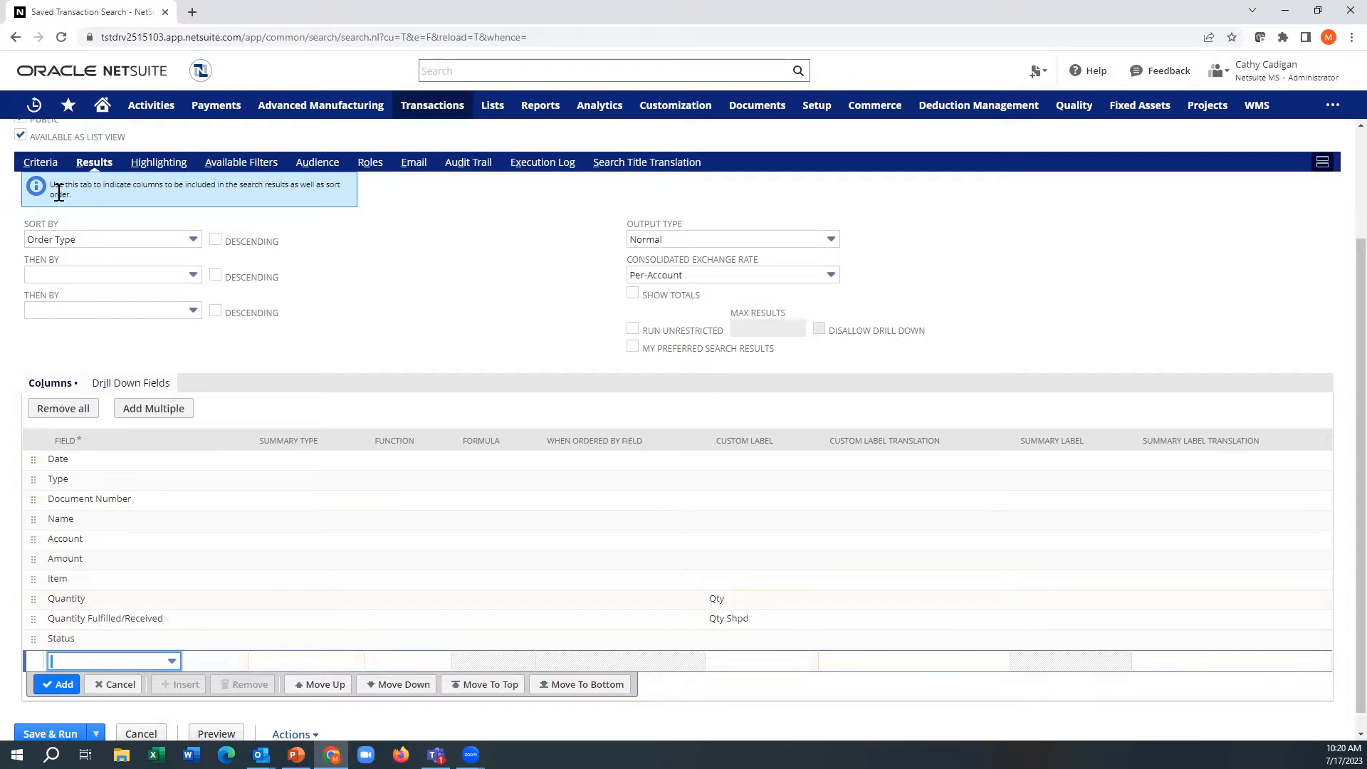
Step: Sort the search results primarily by Date
{"action": "left_click", "coordinate": [81, 242]}
{"action": "type", "text": "date"}
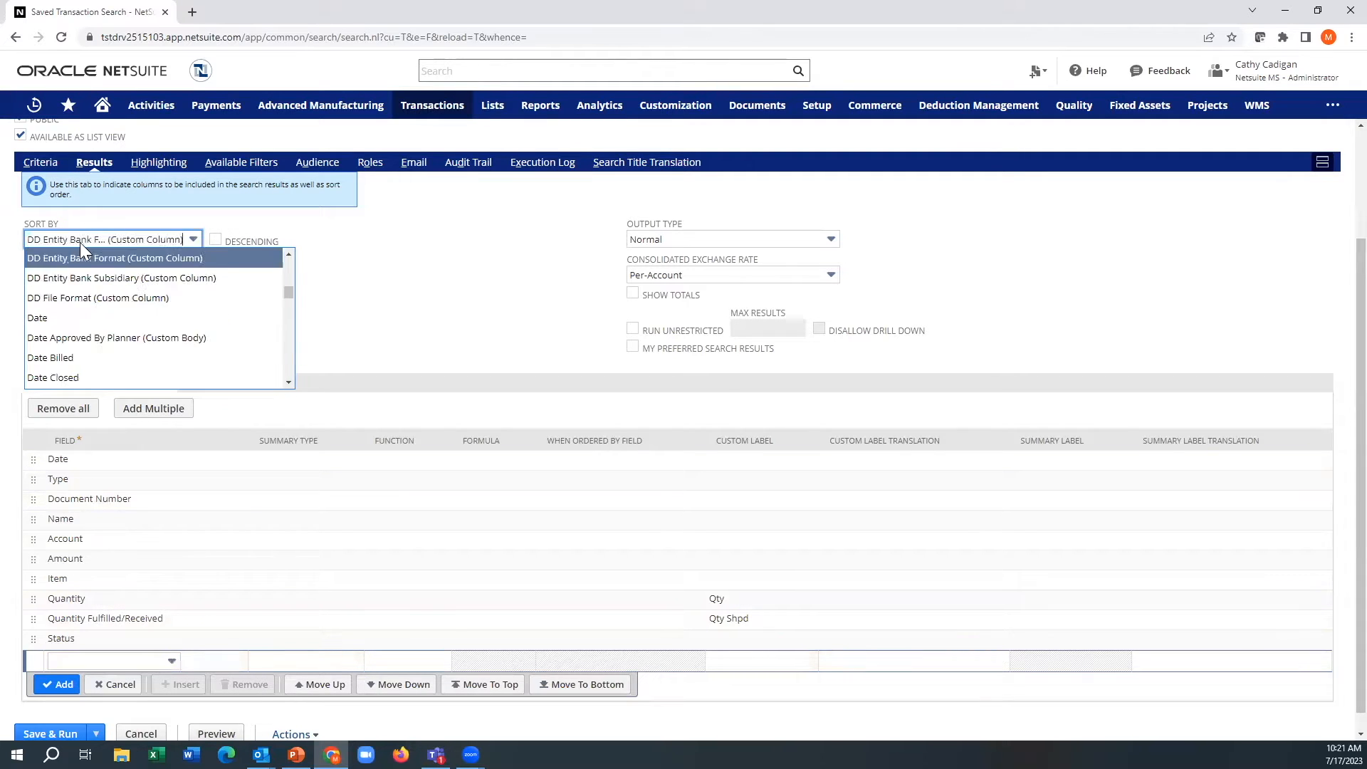
{"action": "left_click", "coordinate": [61, 255]}
Step: Add a Status criterion matching any of Sales Order:Partially Fulfilled and Sales Order:Pending Billing/Partially Fulfilled
{"action": "left_click", "coordinate": [41, 163]}
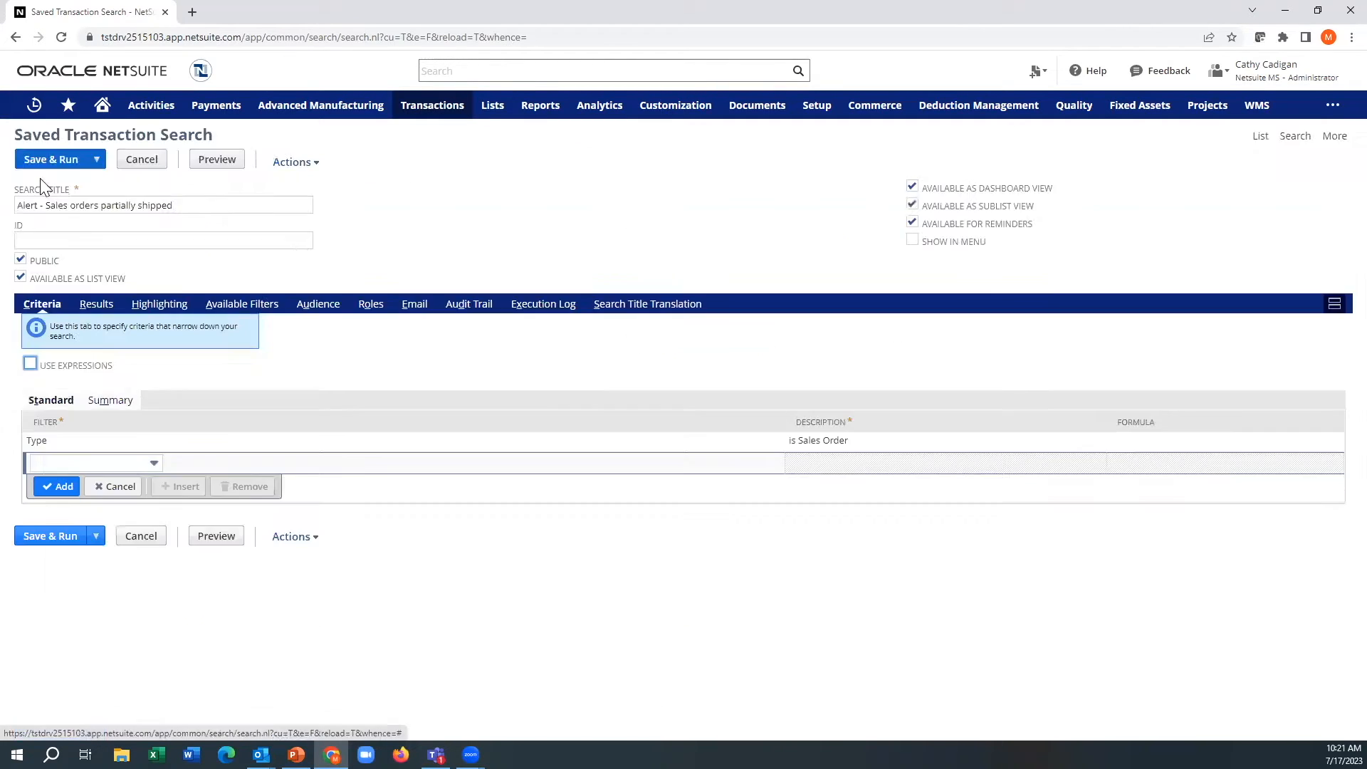
{"action": "left_click", "coordinate": [78, 462]}
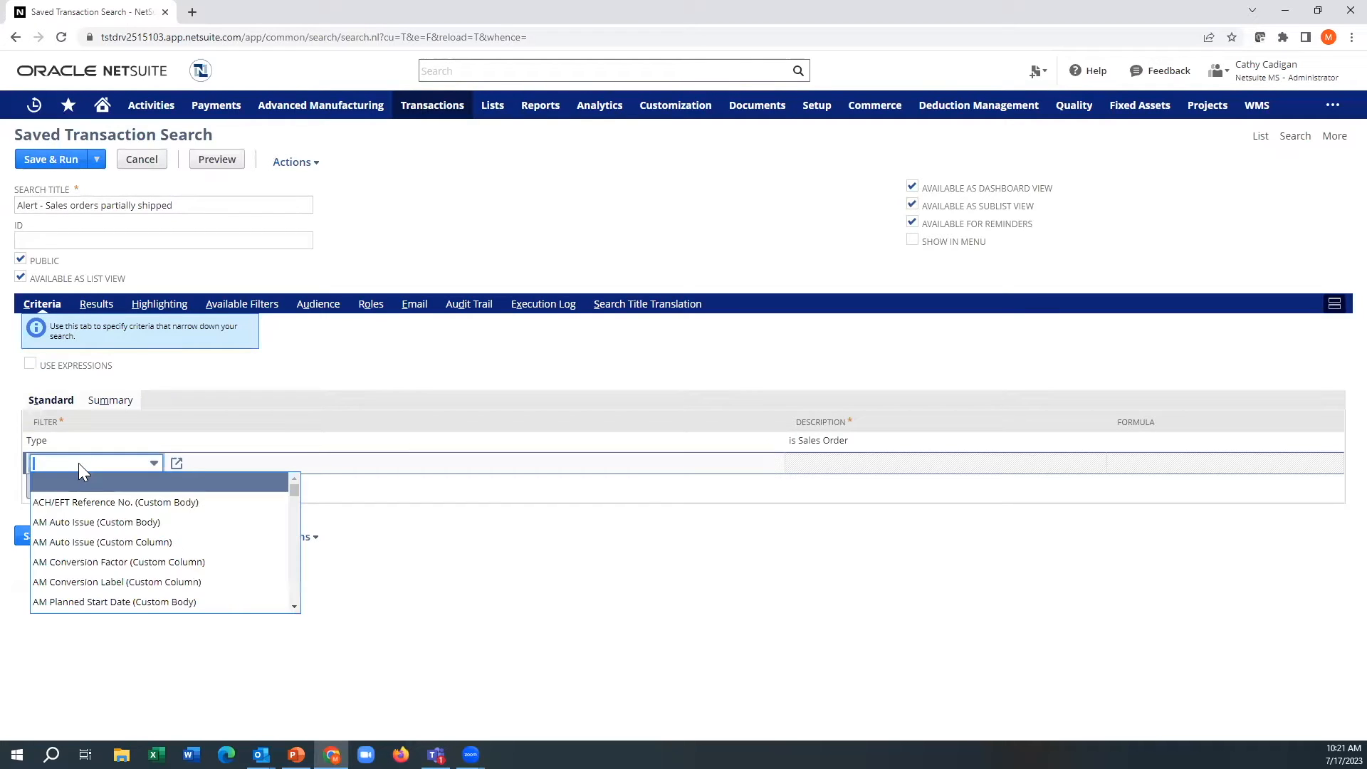
{"action": "type", "text": "sta"}
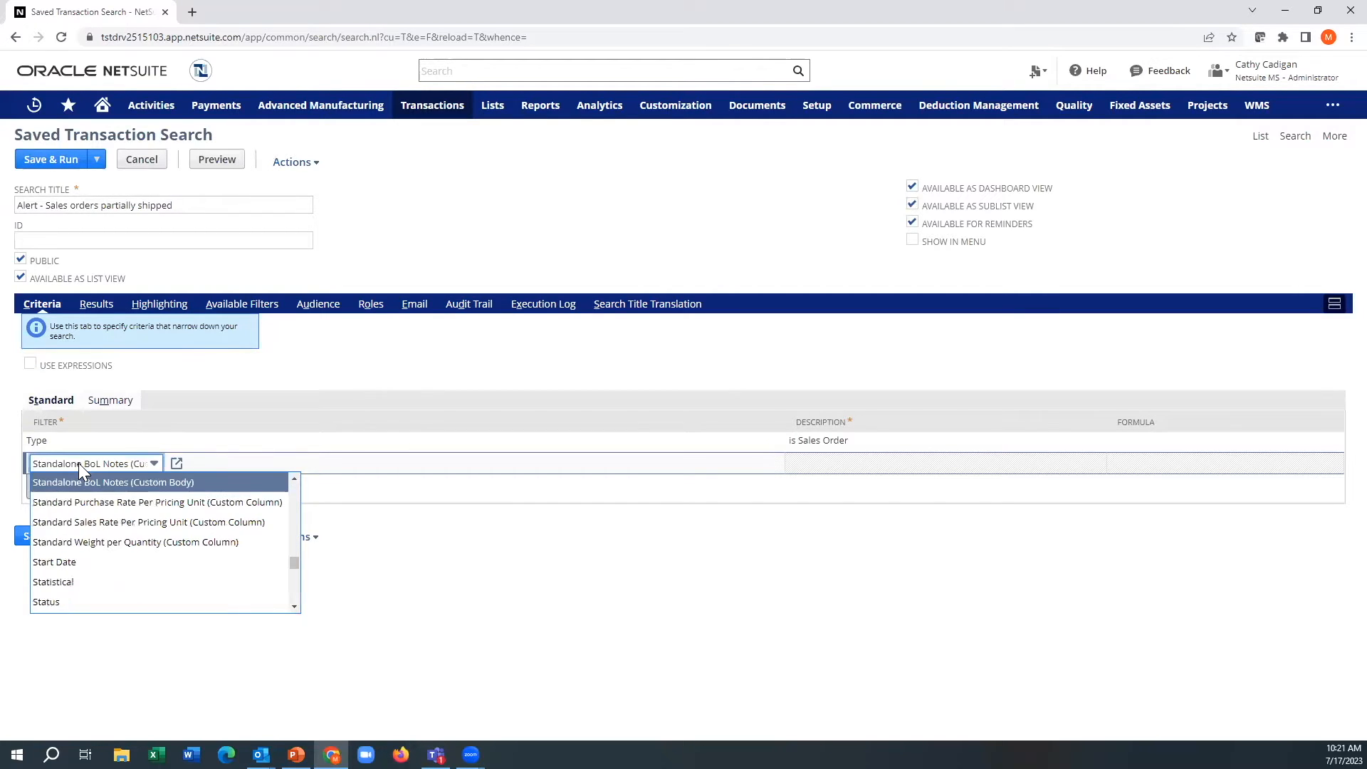
{"action": "left_click", "coordinate": [80, 603]}
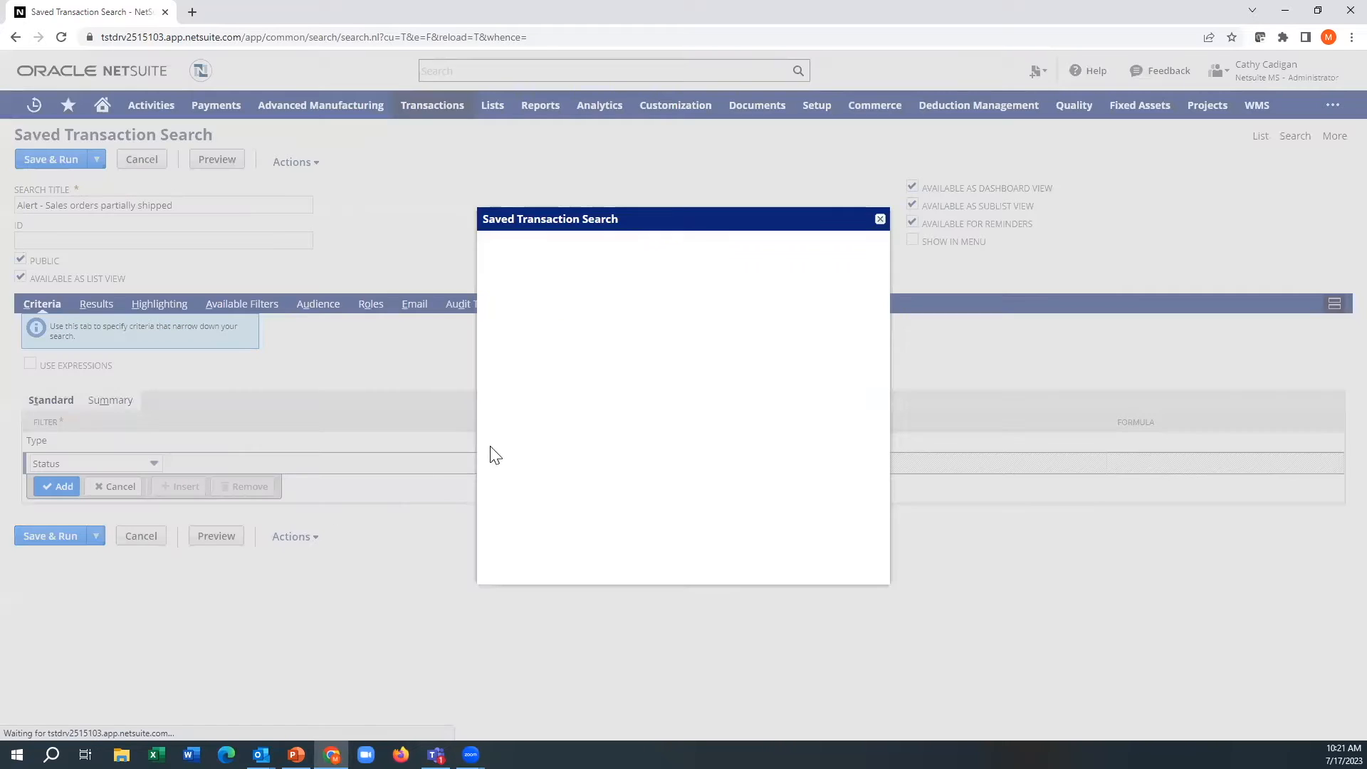
{"action": "left_click", "coordinate": [559, 347]}
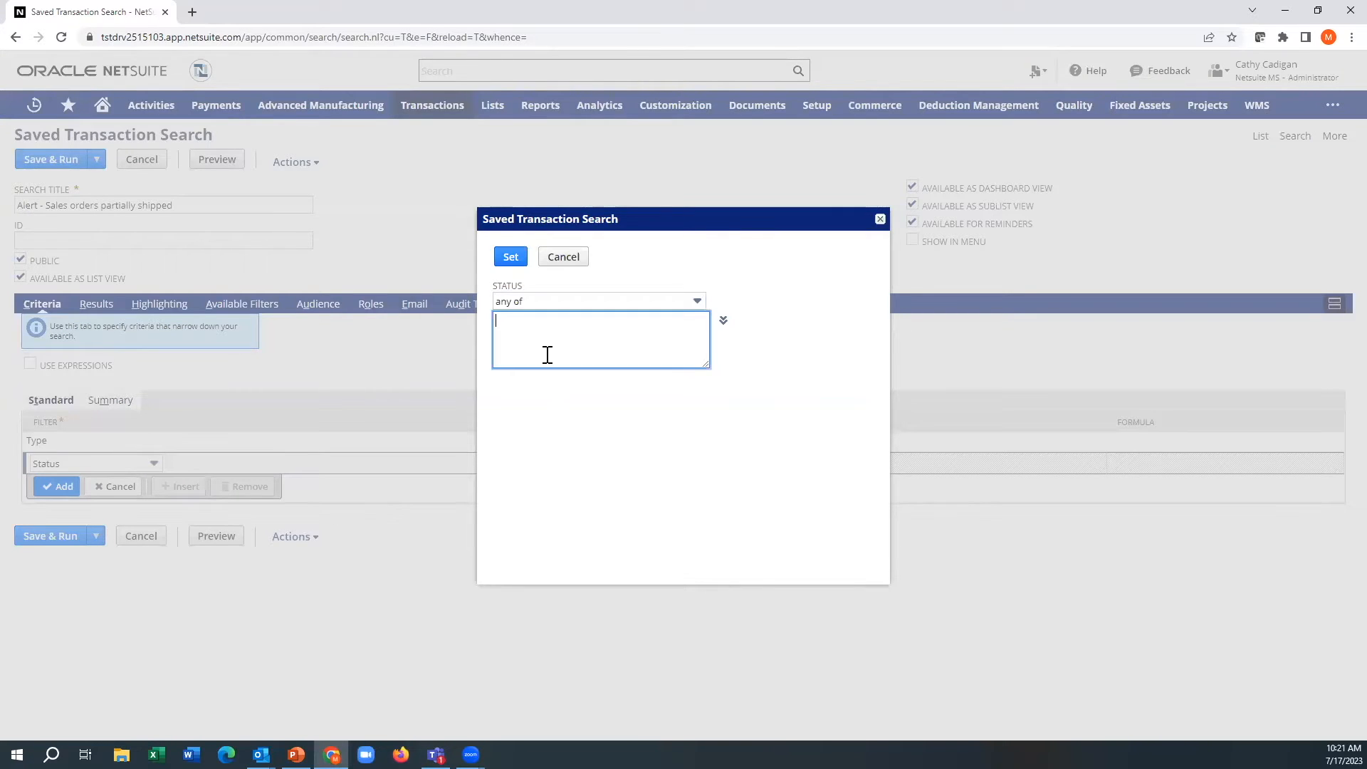
{"action": "type", "text": "sales orde"}
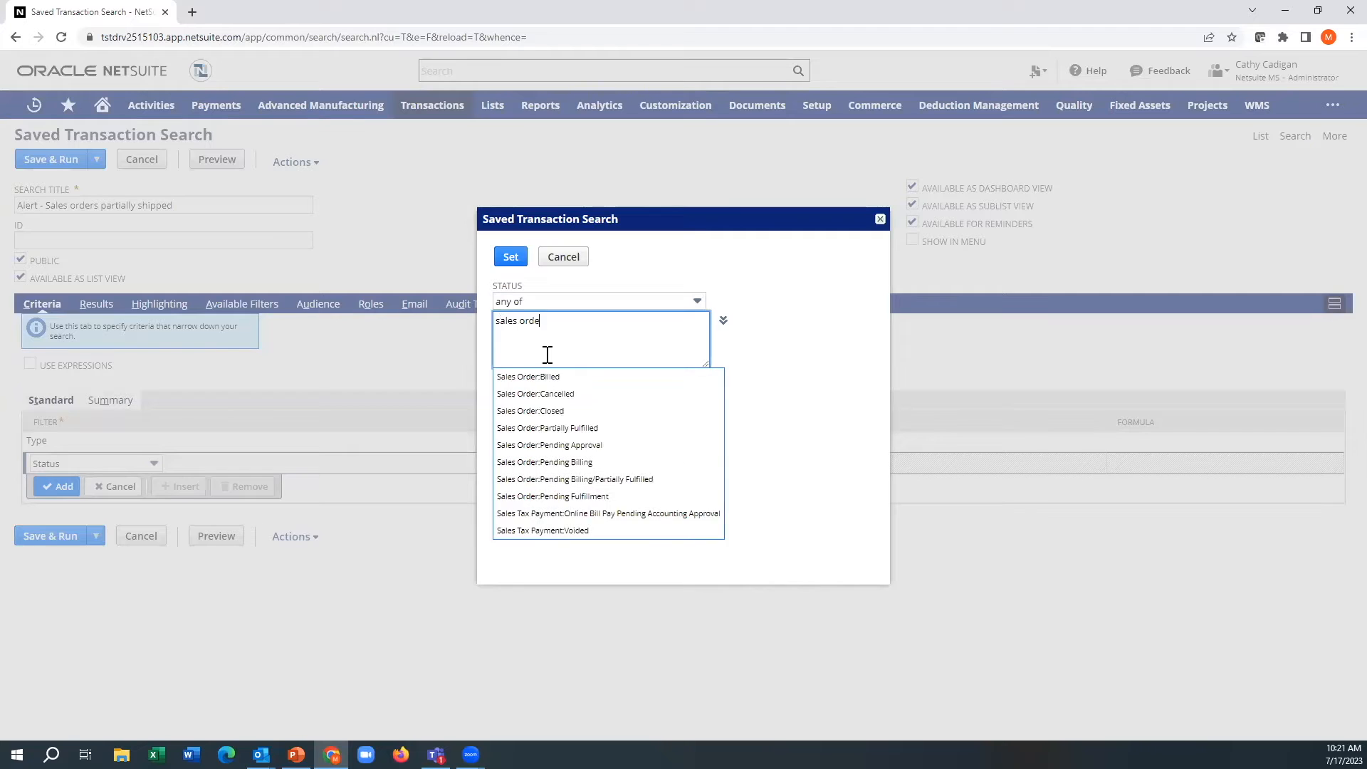
{"action": "type", "text": "r"}
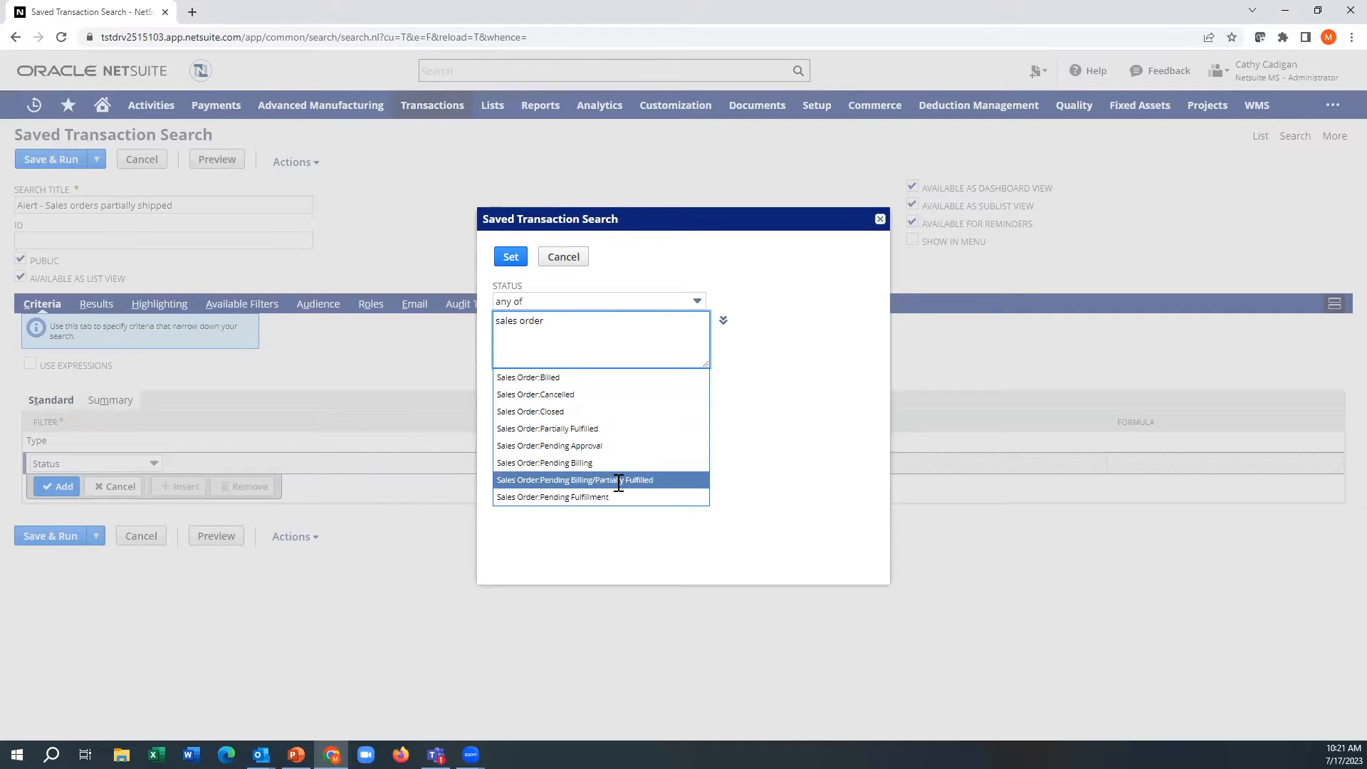
{"action": "left_click", "coordinate": [599, 430]}
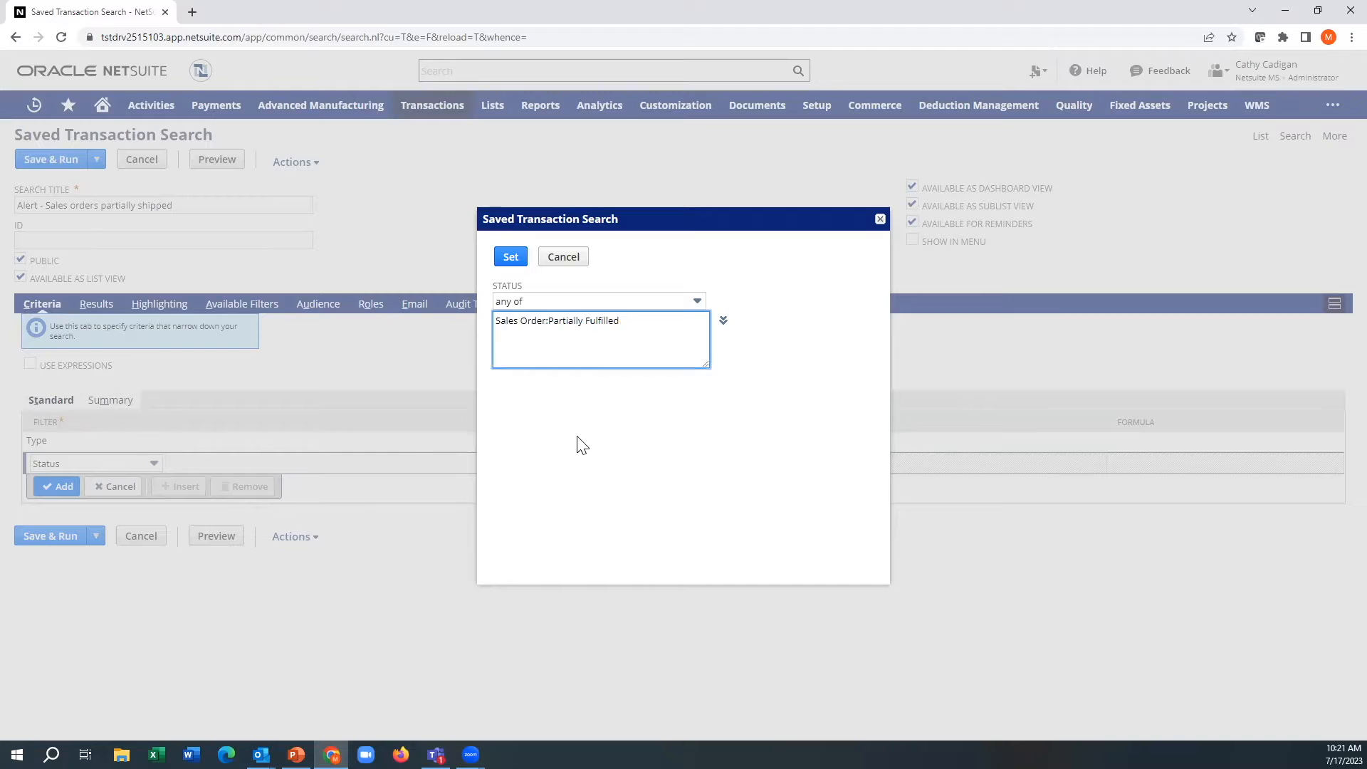
{"action": "type", "text": "sales"}
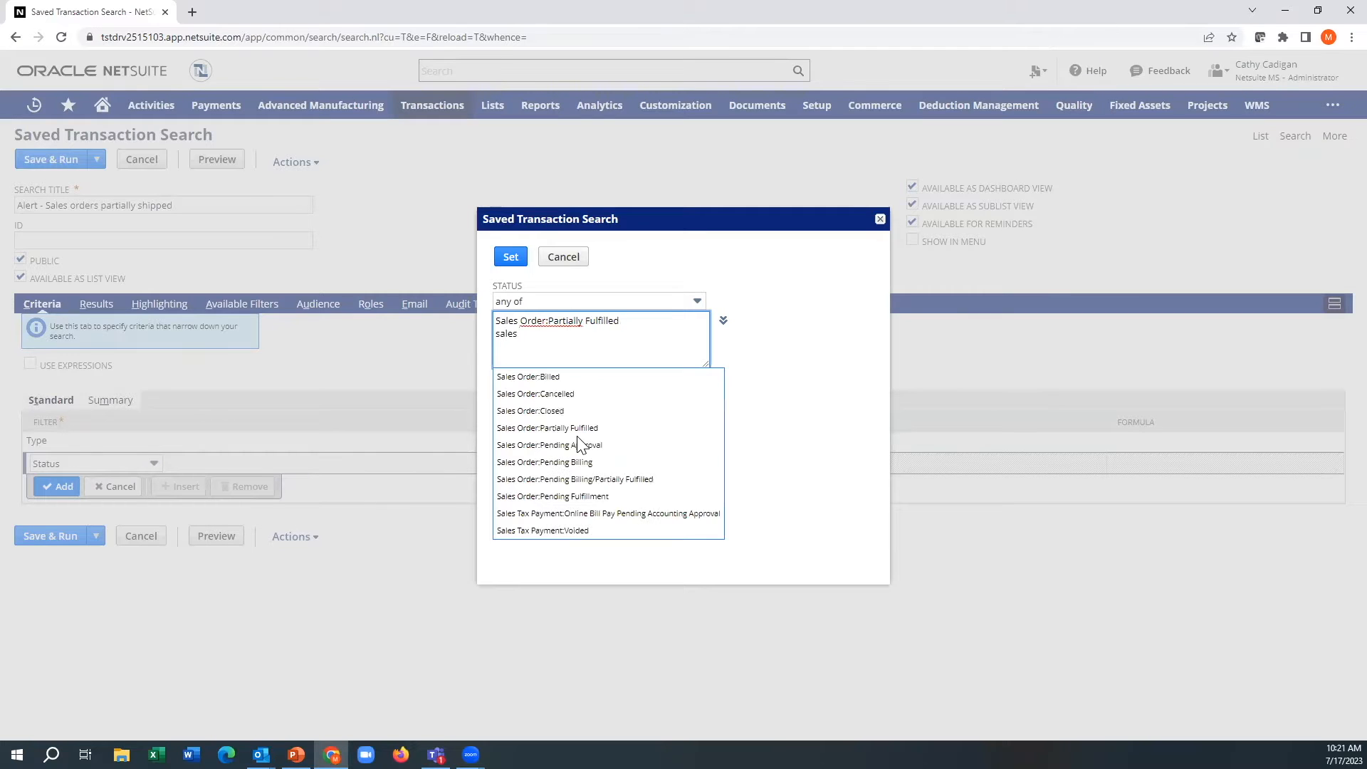
{"action": "left_click", "coordinate": [613, 479]}
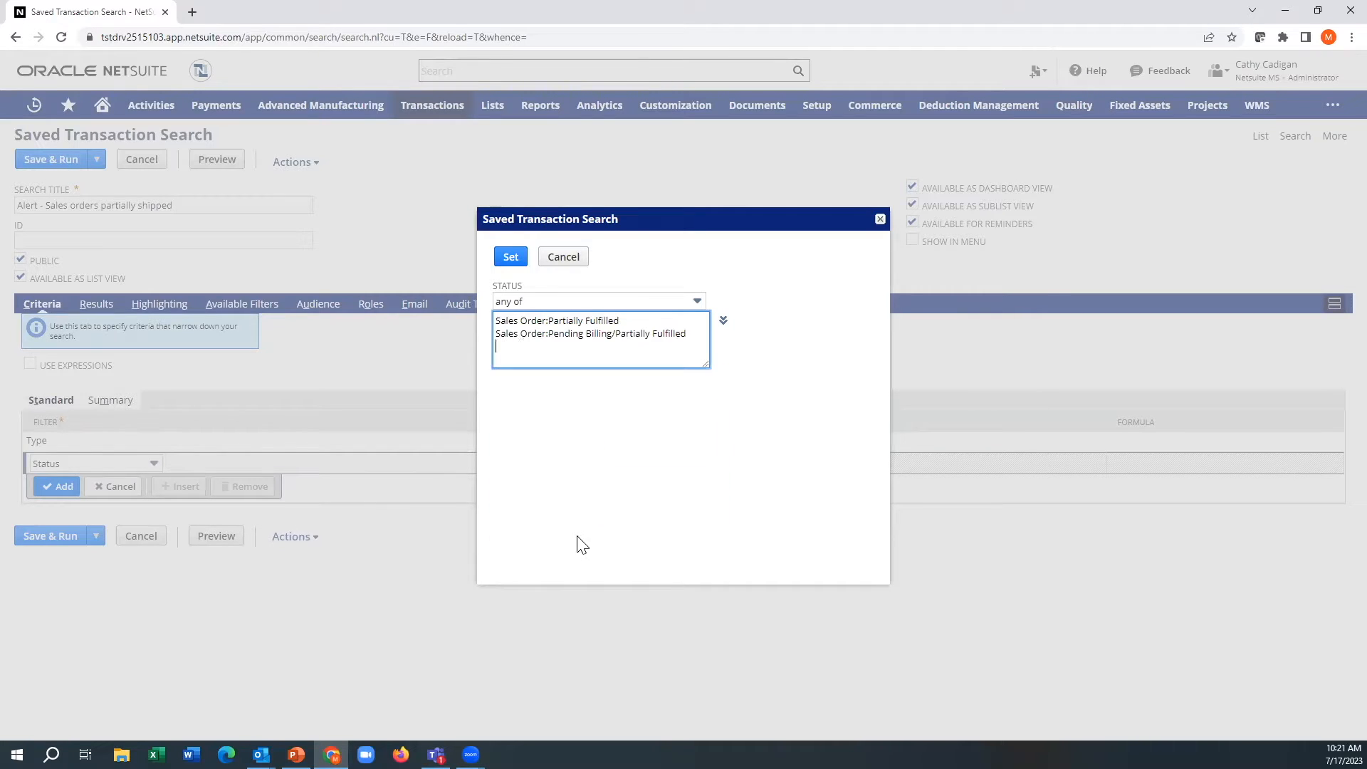
{"action": "left_click", "coordinate": [510, 257]}
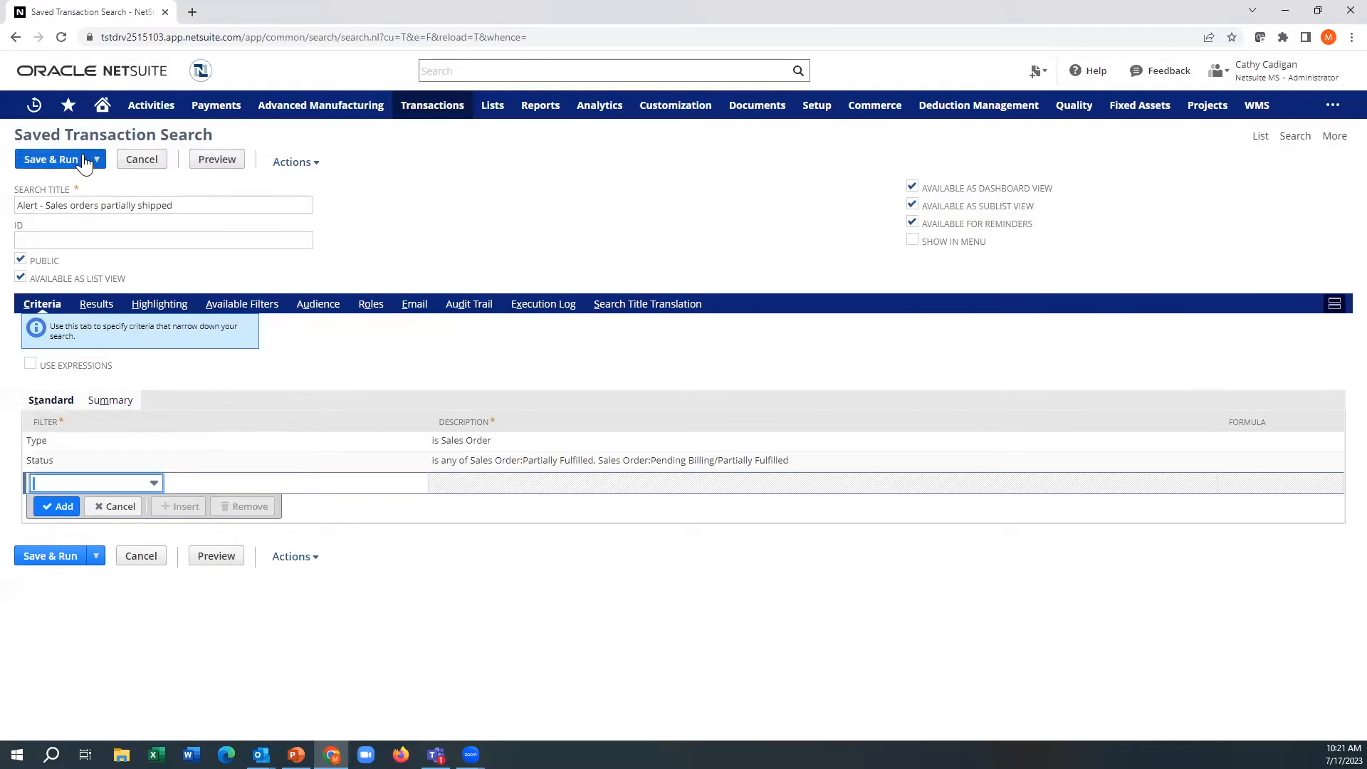
Step: Save and run the search to review its item lines, and reopen it for editing
{"action": "left_click", "coordinate": [84, 161]}
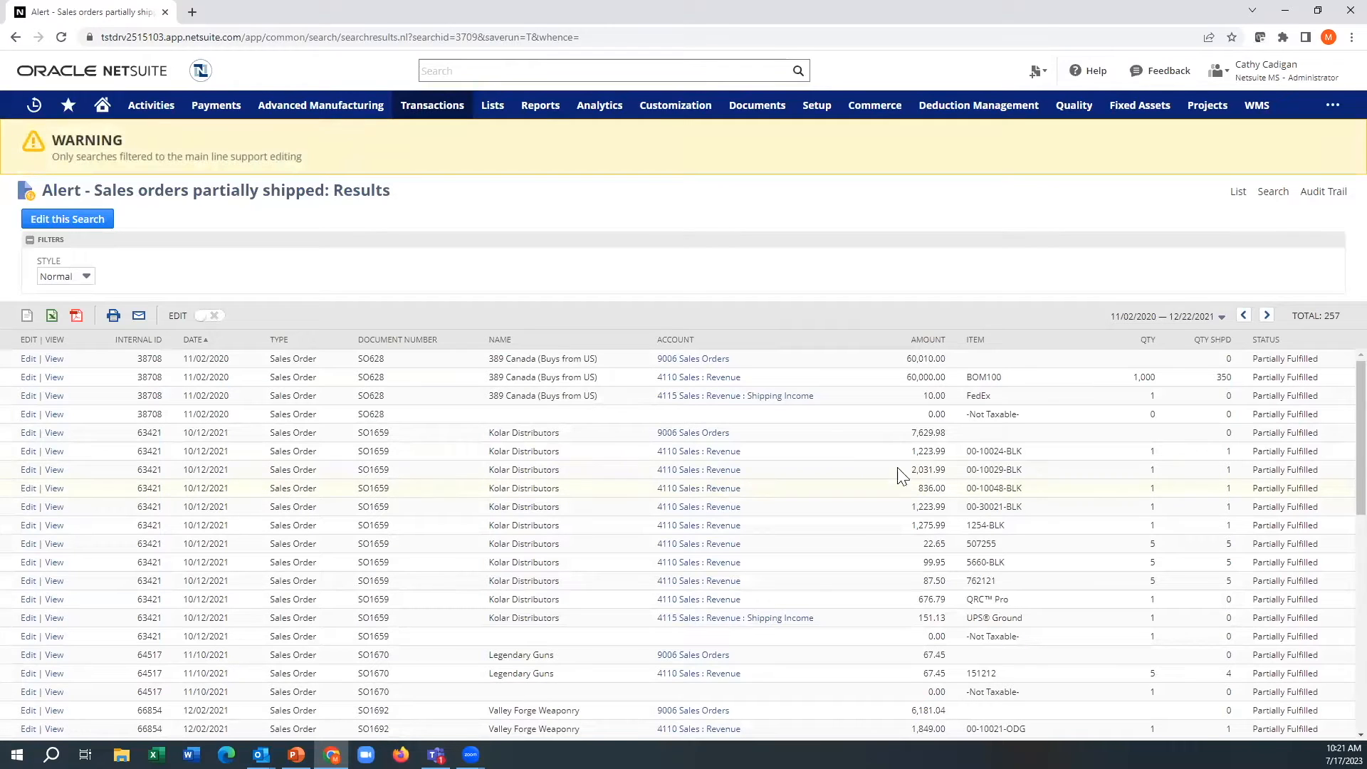
{"action": "left_click_drag", "start_coordinate": [1025, 415], "coordinate": [990, 415]}
{"action": "left_click", "coordinate": [95, 225]}
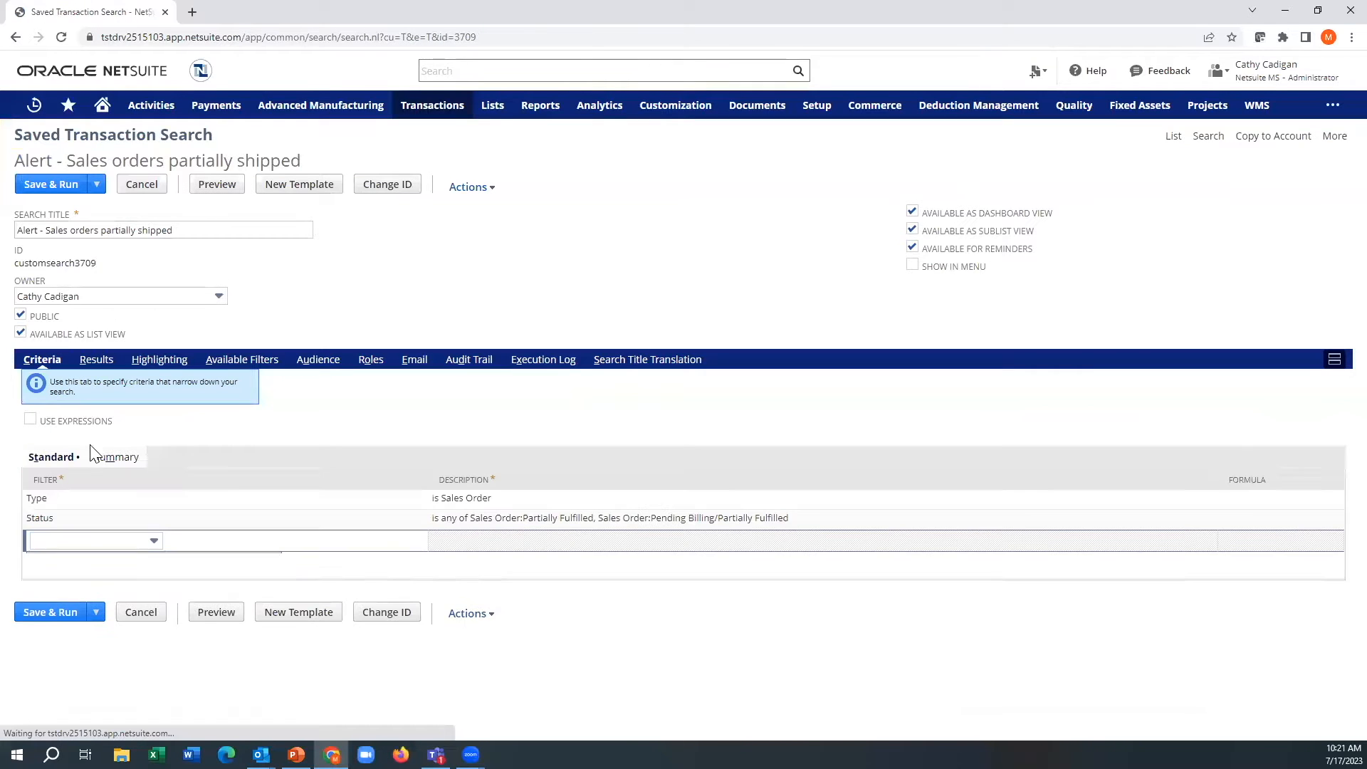
Step: Add an Item : Type criterion from the Item Fields, matching any of Assembly and Inventory Item
{"action": "left_click", "coordinate": [83, 539]}
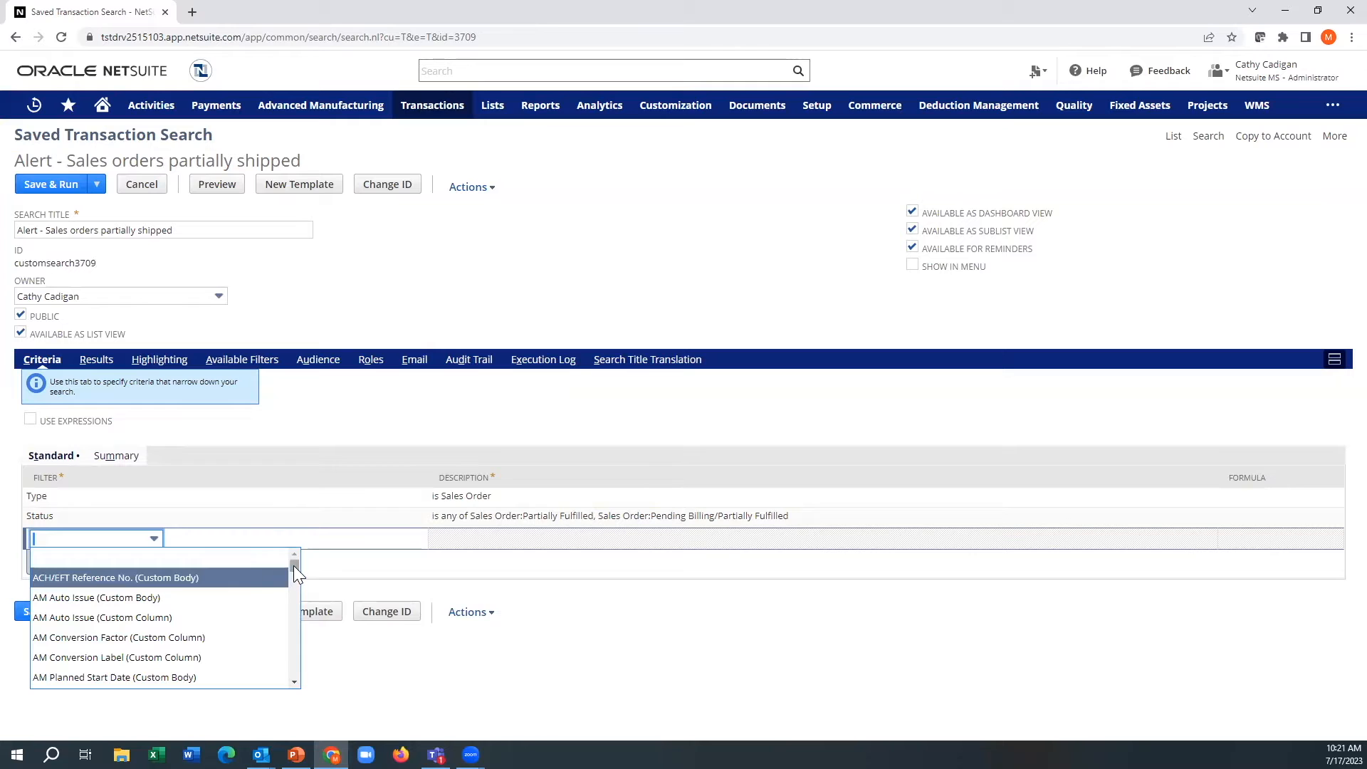
{"action": "left_click_drag", "start_coordinate": [293, 571], "coordinate": [296, 659]}
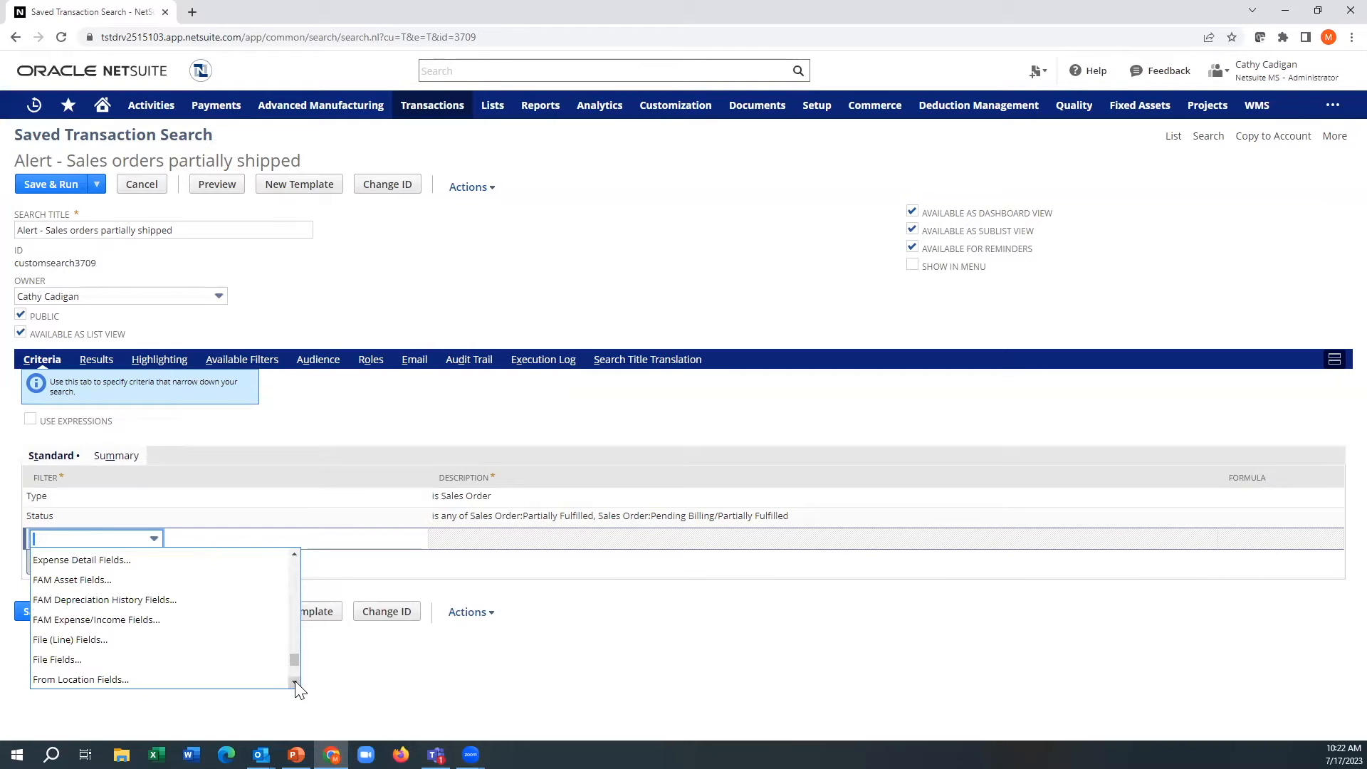
{"action": "left_click", "coordinate": [296, 682]}
{"action": "left_click", "coordinate": [295, 682]}
{"action": "left_click", "coordinate": [295, 682]}
{"action": "left_click", "coordinate": [296, 682]}
{"action": "left_click", "coordinate": [295, 681]}
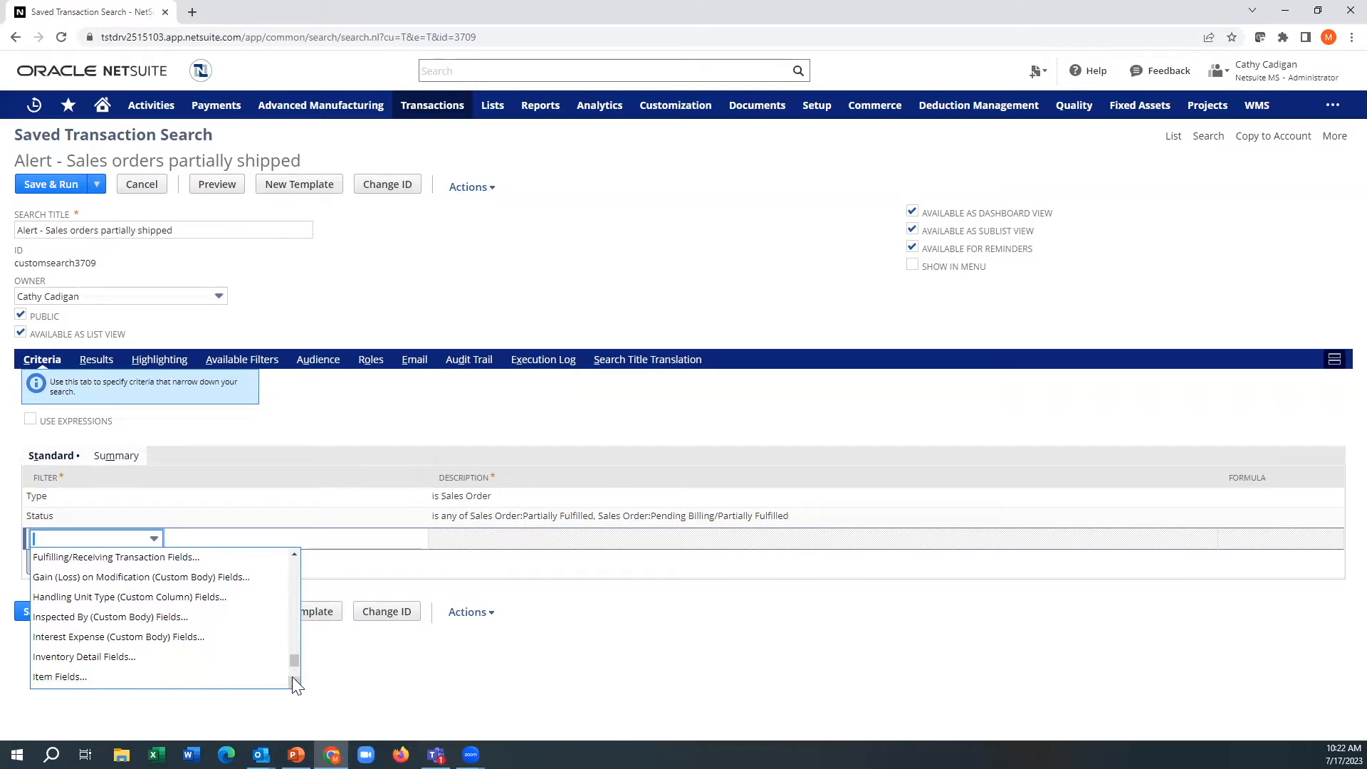
{"action": "left_click", "coordinate": [184, 676]}
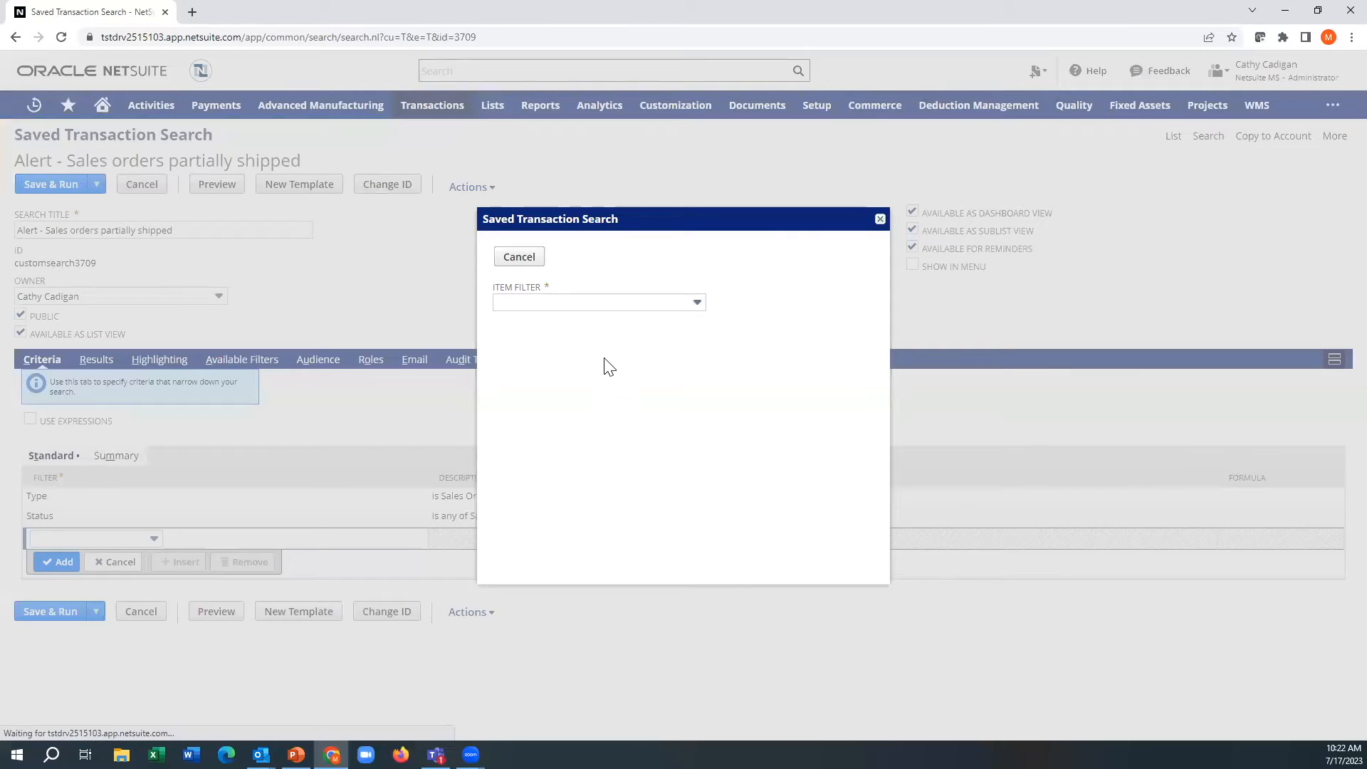
{"action": "left_click", "coordinate": [625, 302]}
{"action": "type", "text": "type"}
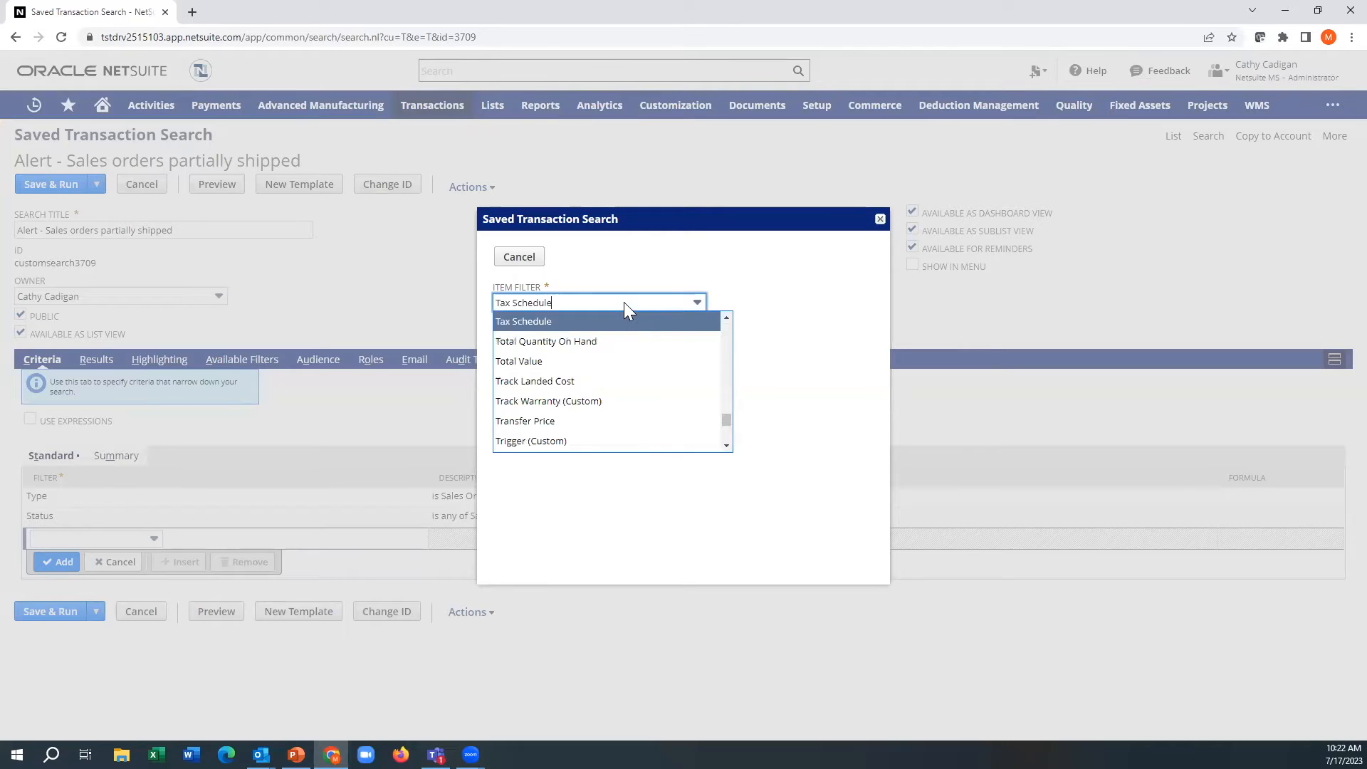
{"action": "left_click", "coordinate": [559, 324]}
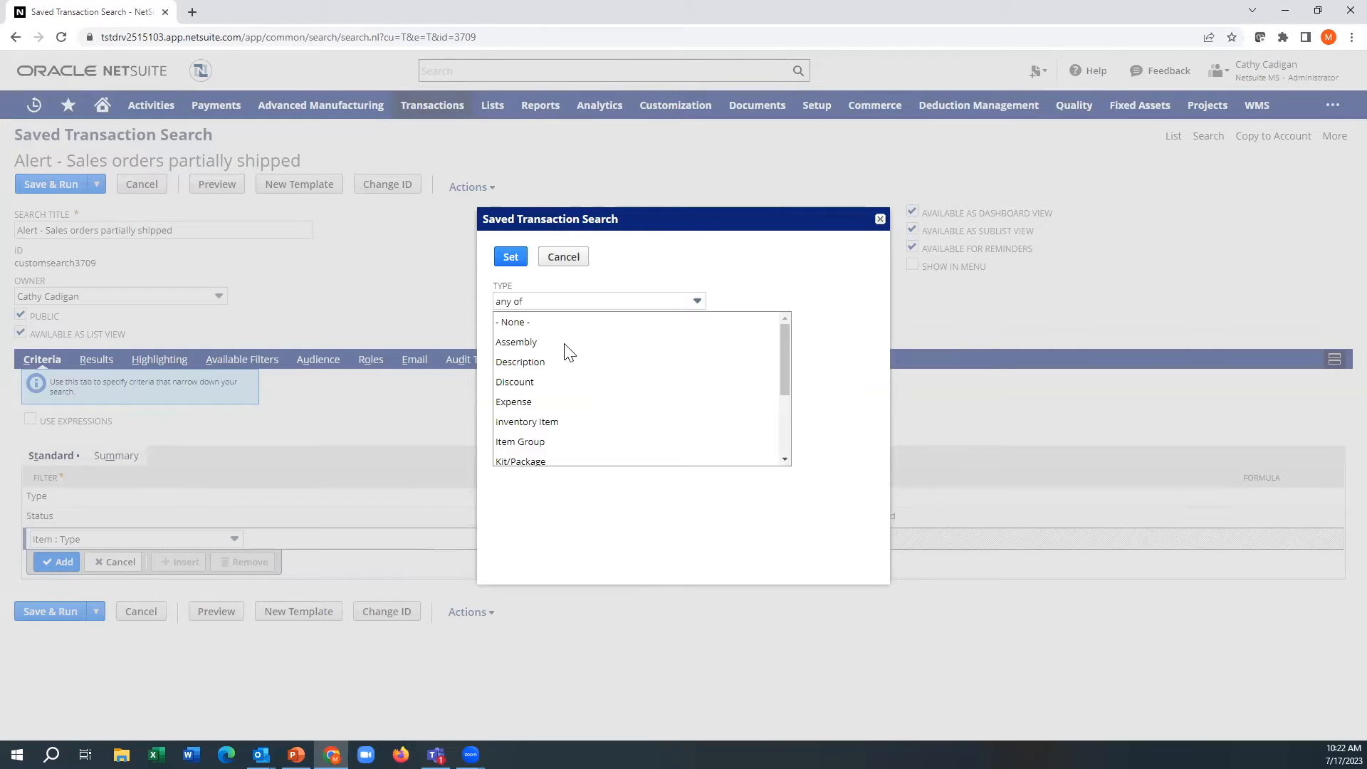
{"action": "left_click", "coordinate": [534, 343]}
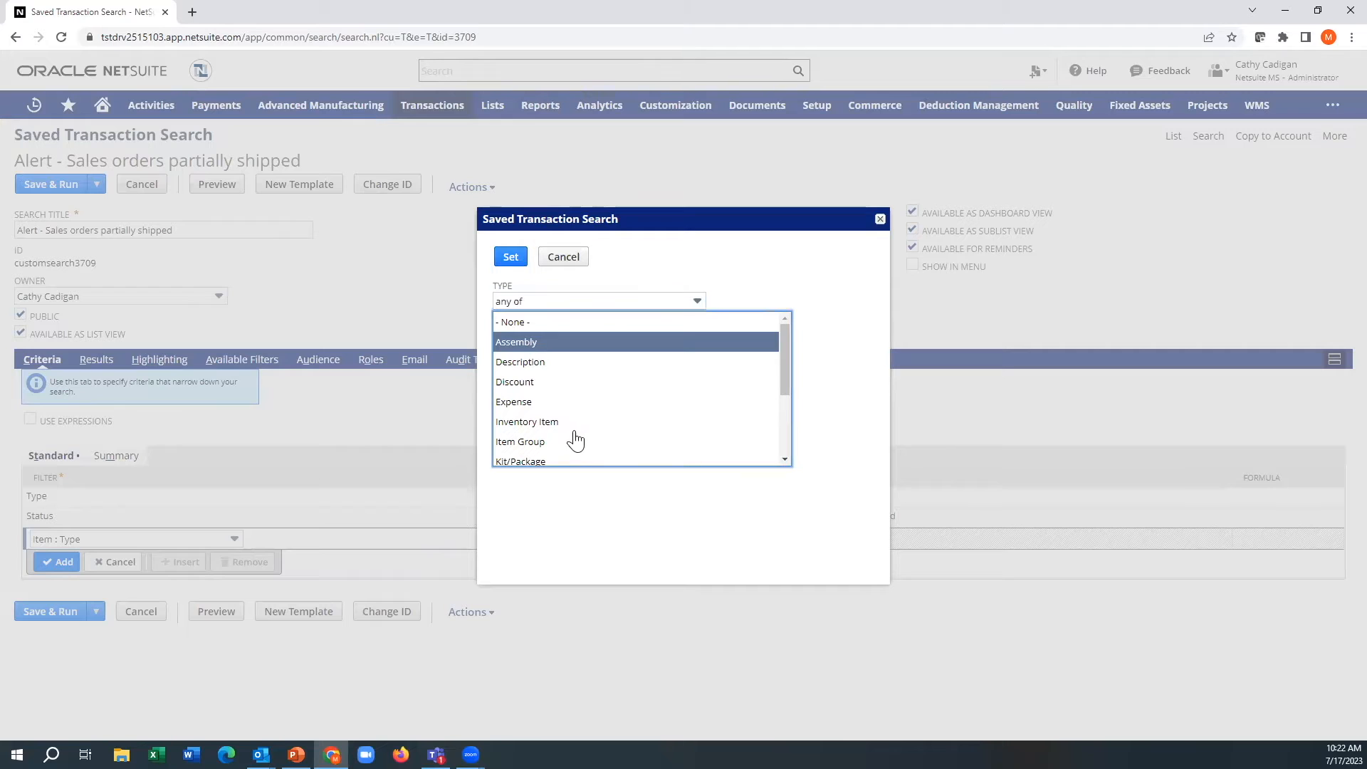
{"action": "left_click", "coordinate": [541, 421], "text": "ctrl"}
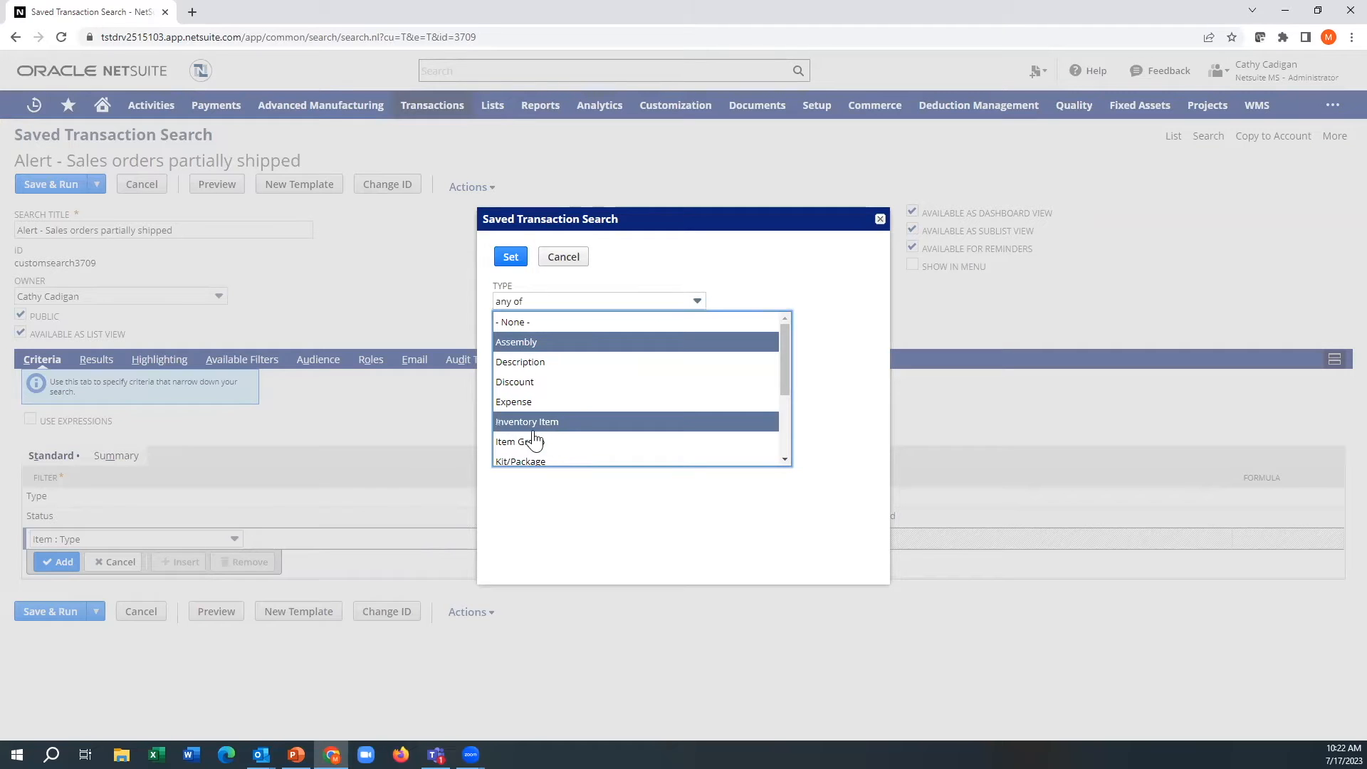
{"action": "left_click", "coordinate": [510, 257]}
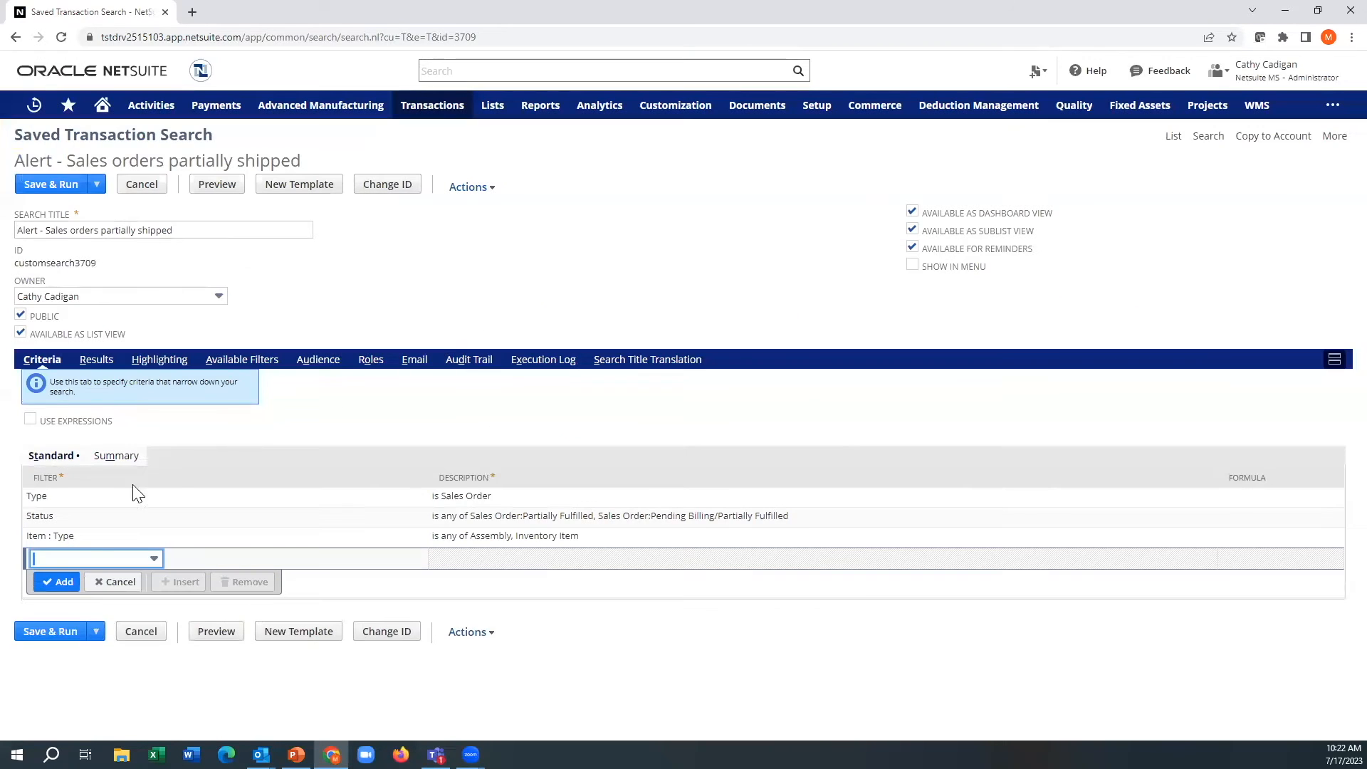
Step: Add a Date criterion of after 6/15/2023, and save and run the search
{"action": "left_click", "coordinate": [86, 558]}
{"action": "type", "text": "Date"}
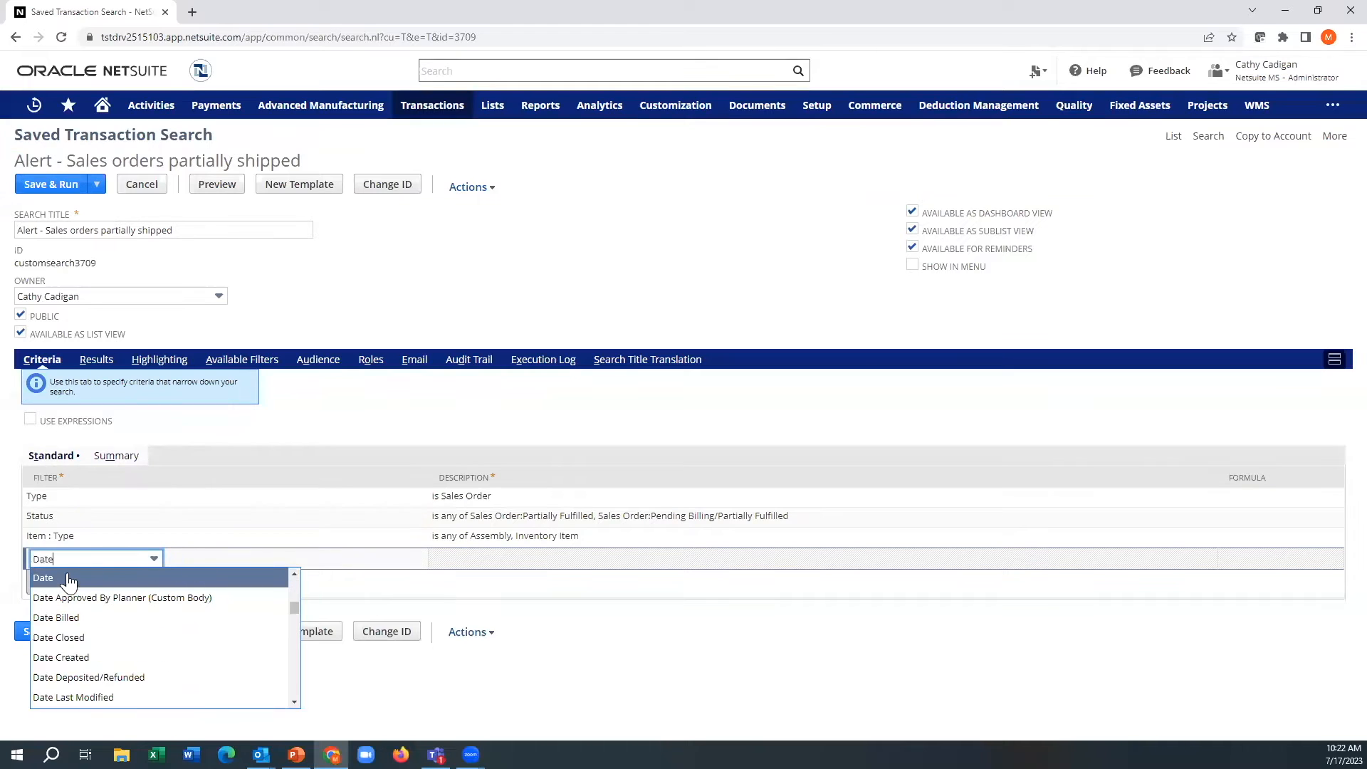
{"action": "left_click", "coordinate": [68, 580]}
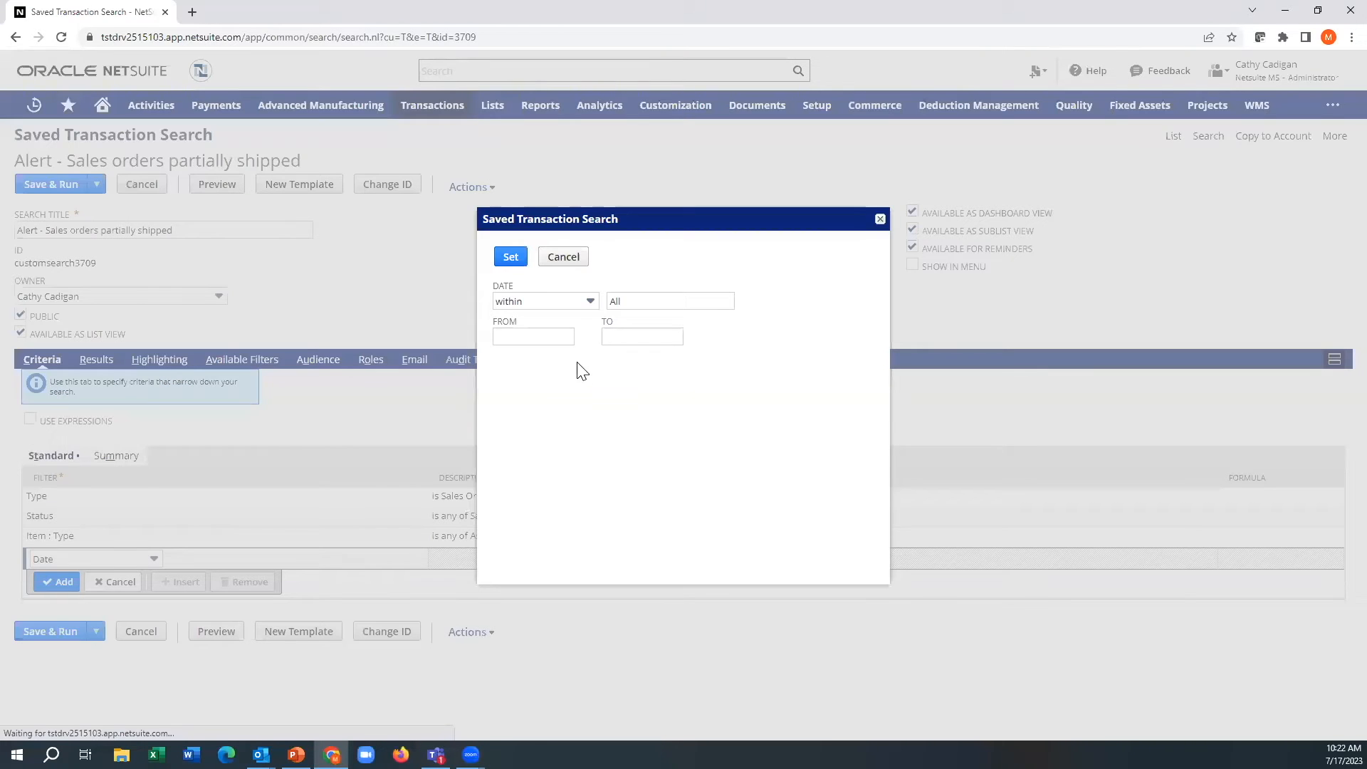
{"action": "left_click", "coordinate": [550, 304]}
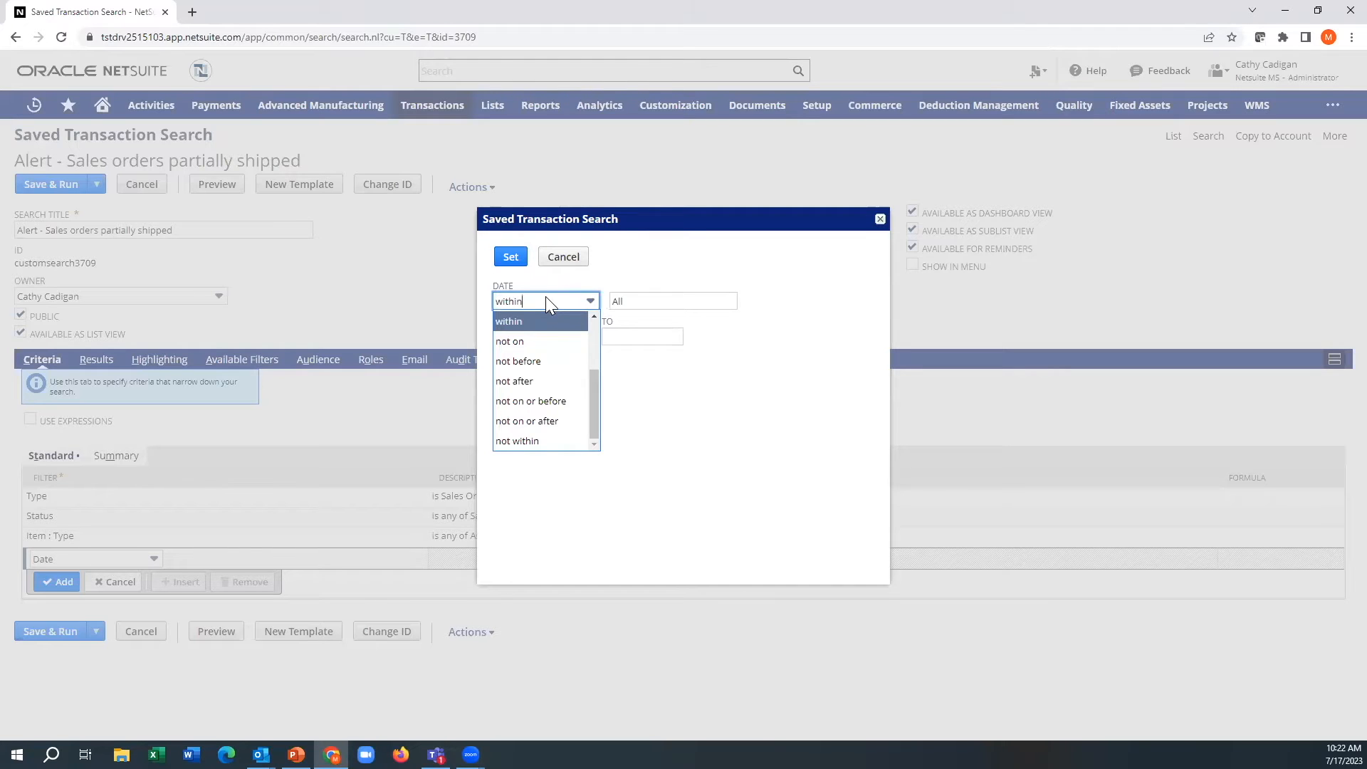
{"action": "key", "text": "a"}
{"action": "left_click", "coordinate": [536, 321]}
{"action": "key", "text": "Tab"}
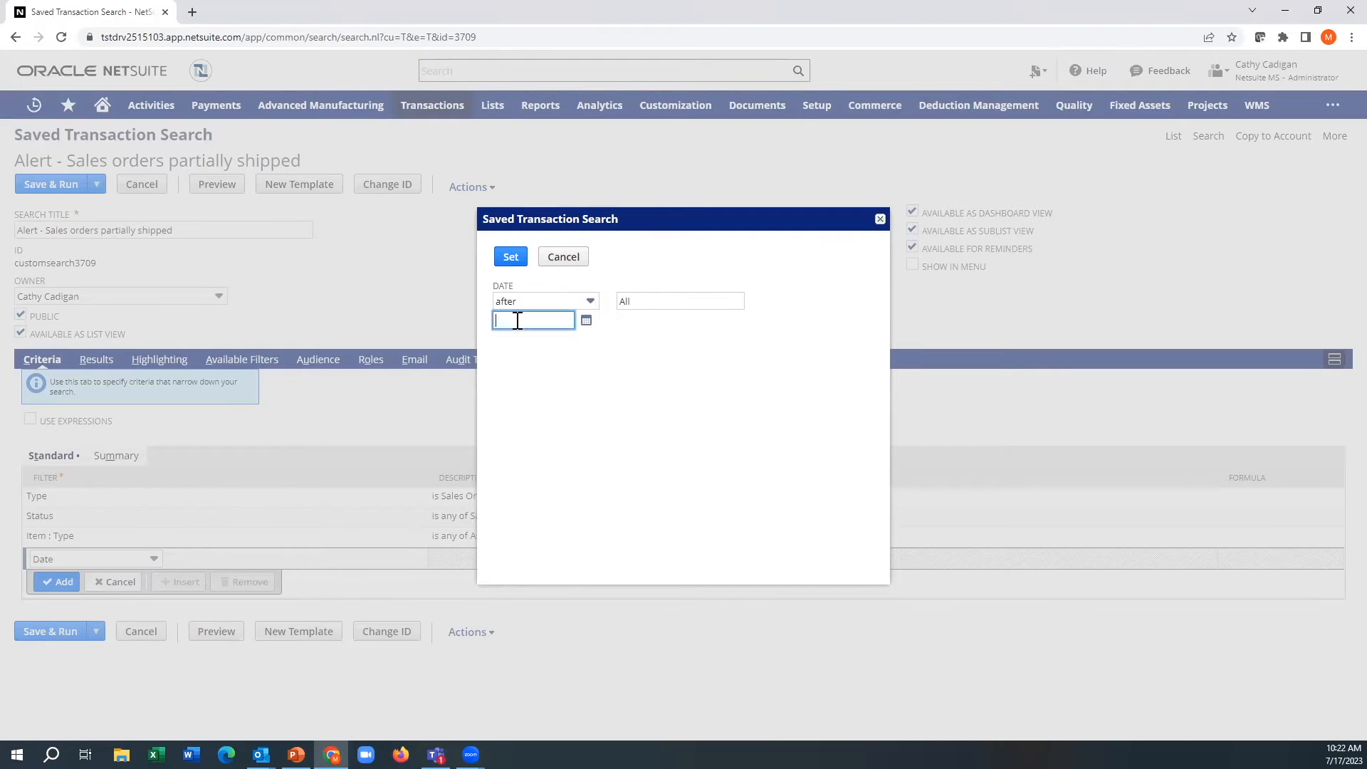
{"action": "type", "text": "6/15/2023"}
{"action": "key", "text": "Tab"}
{"action": "left_click", "coordinate": [510, 256]}
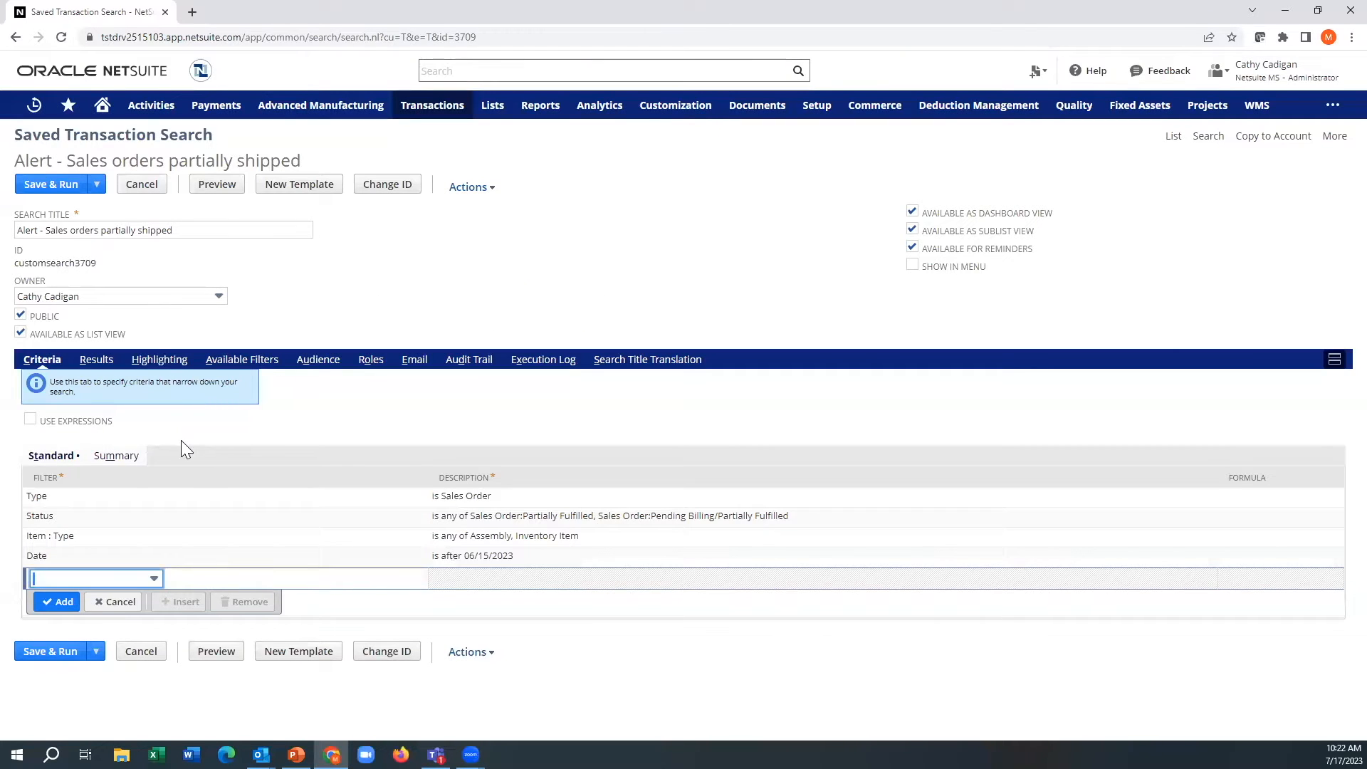
{"action": "left_click", "coordinate": [75, 187]}
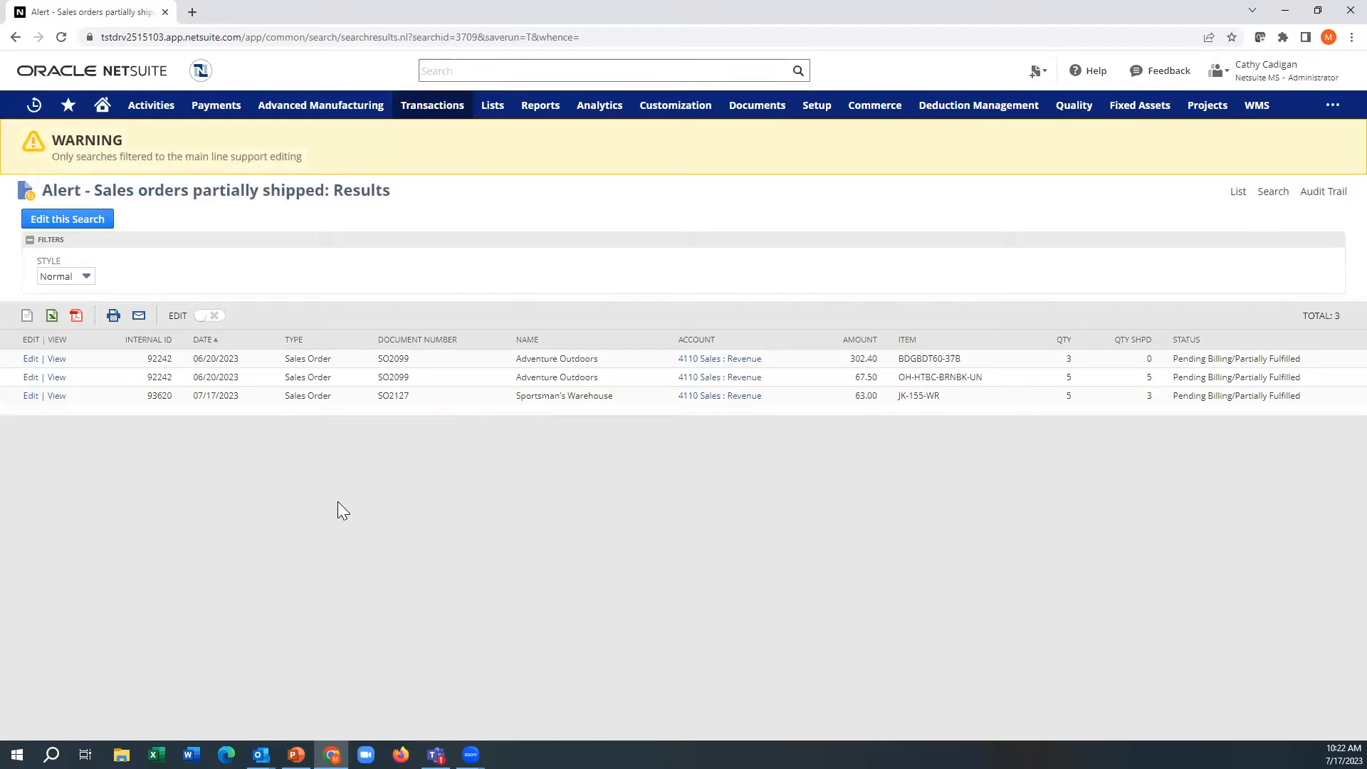
Step: Reopen the partially shipped sales orders search for editing
{"action": "left_click", "coordinate": [98, 223]}
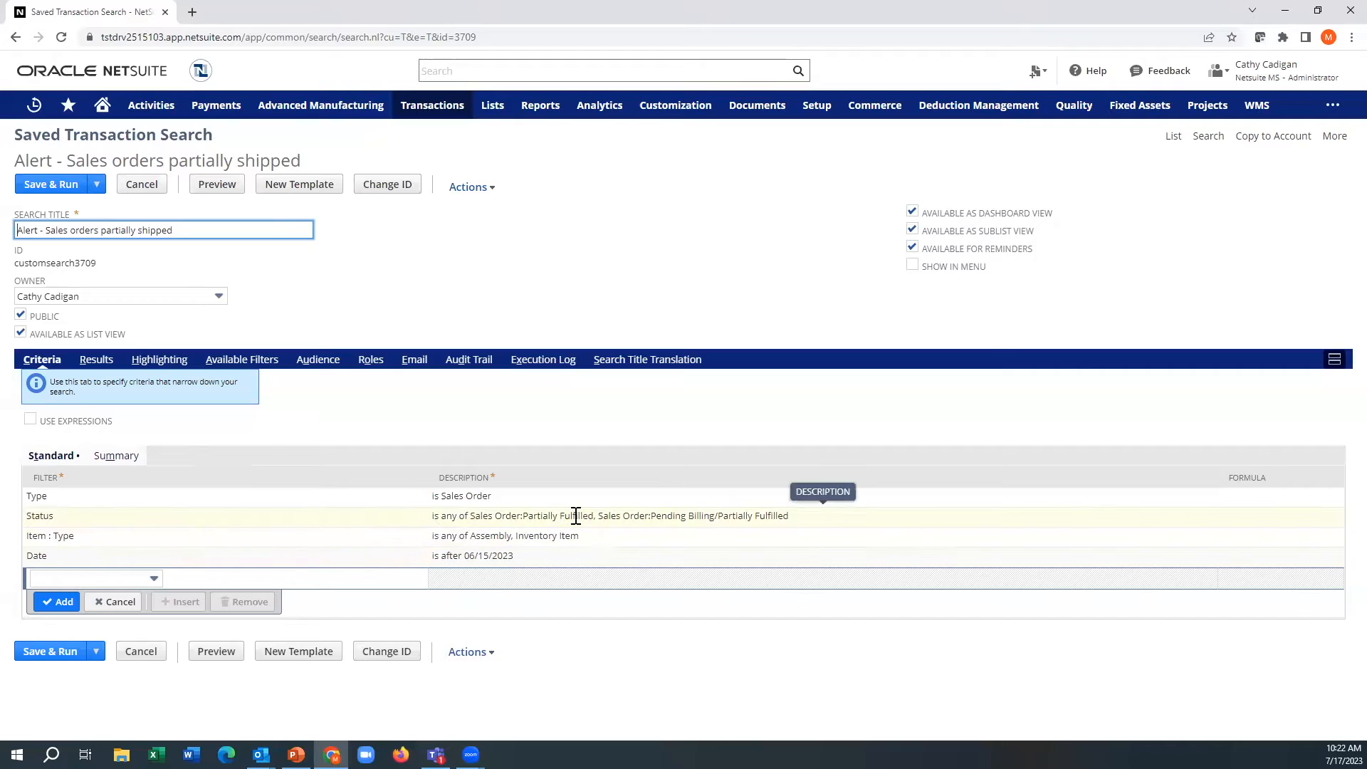
Step: Draft a Formula (Numeric) criterion with the formula {quantity} - {quantityshiprecv}
{"action": "left_click", "coordinate": [105, 577]}
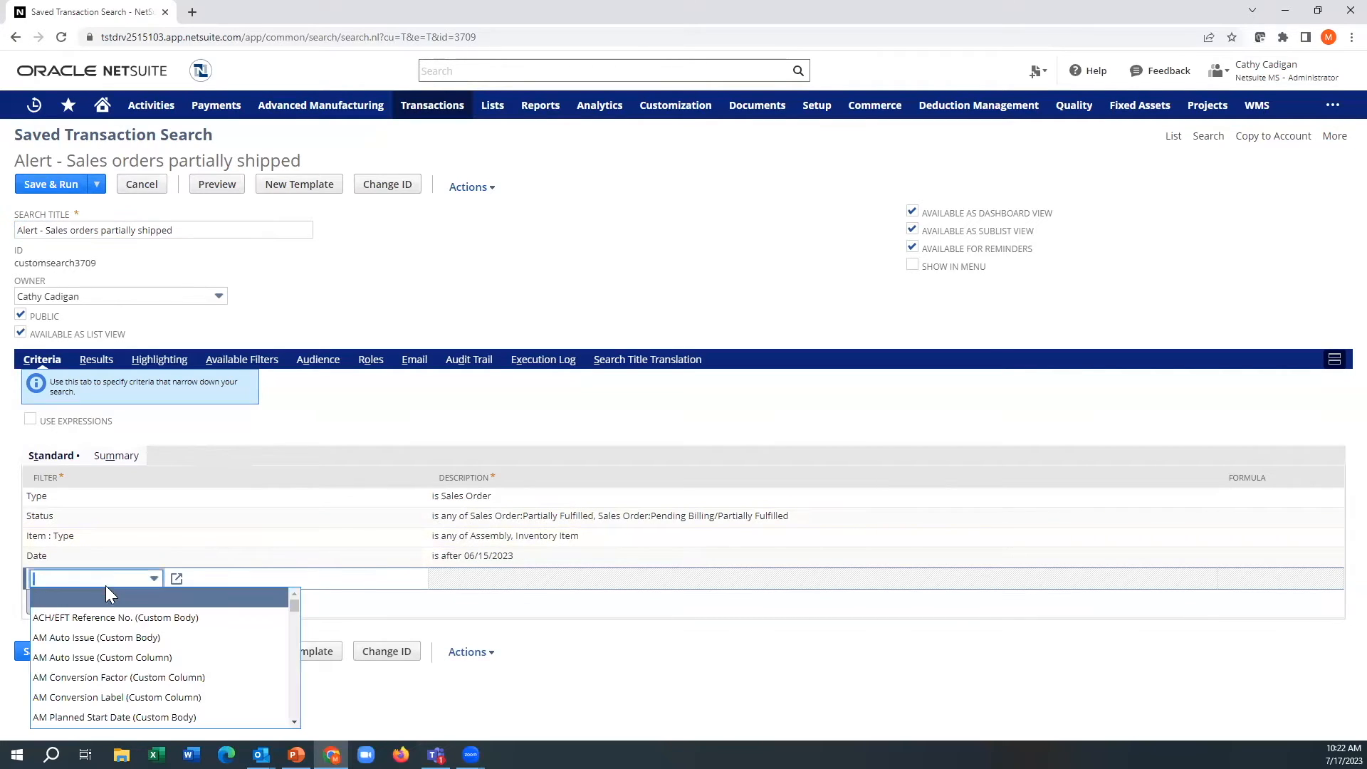
{"action": "type", "text": "form"}
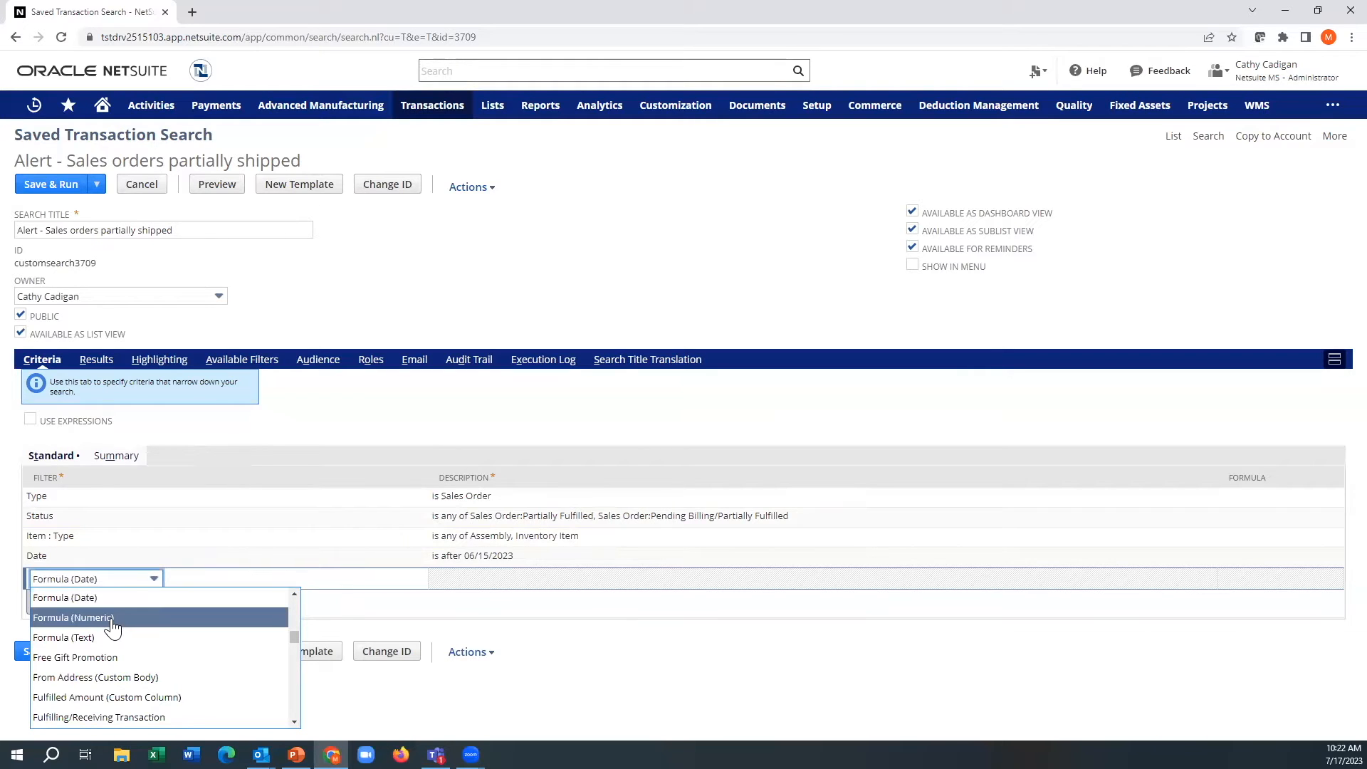
{"action": "left_click", "coordinate": [112, 618]}
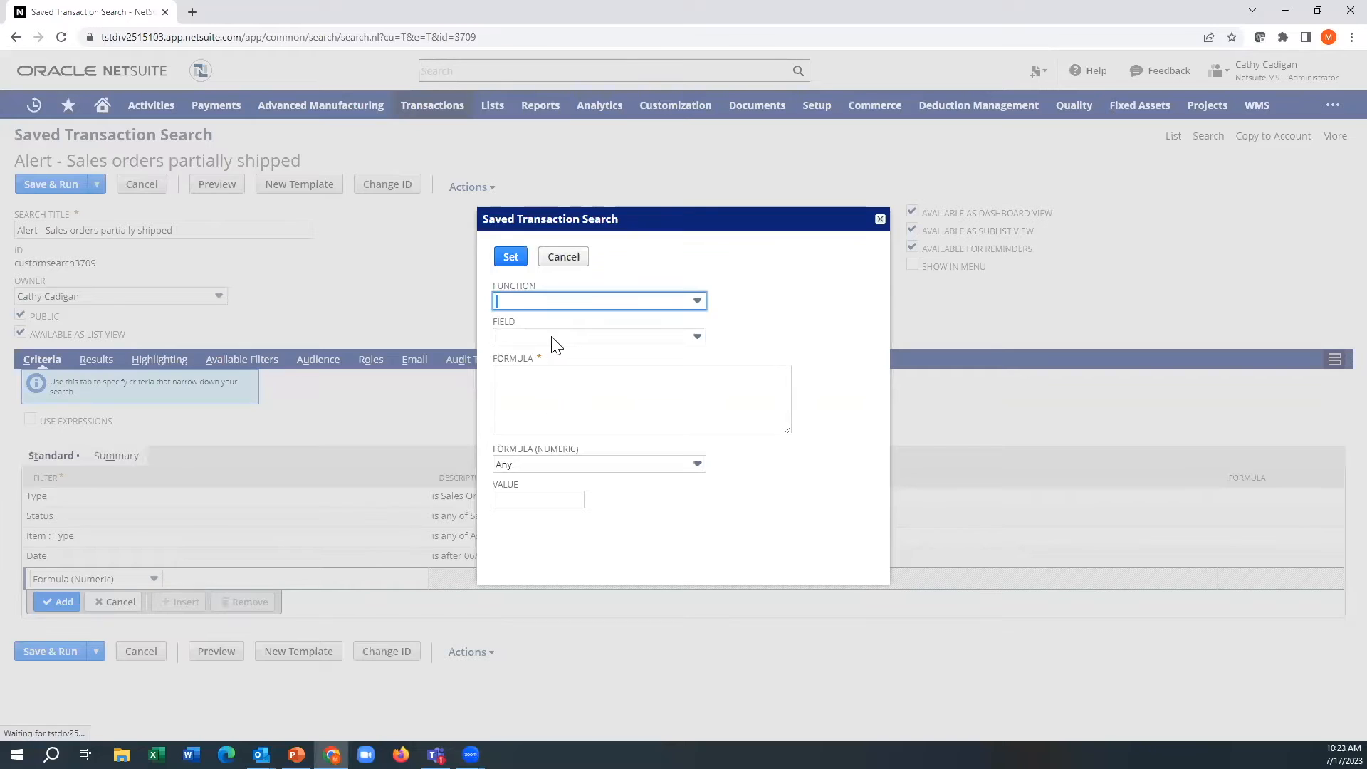
{"action": "left_click", "coordinate": [555, 337]}
{"action": "type", "text": "q"}
{"action": "left_click", "coordinate": [550, 354]}
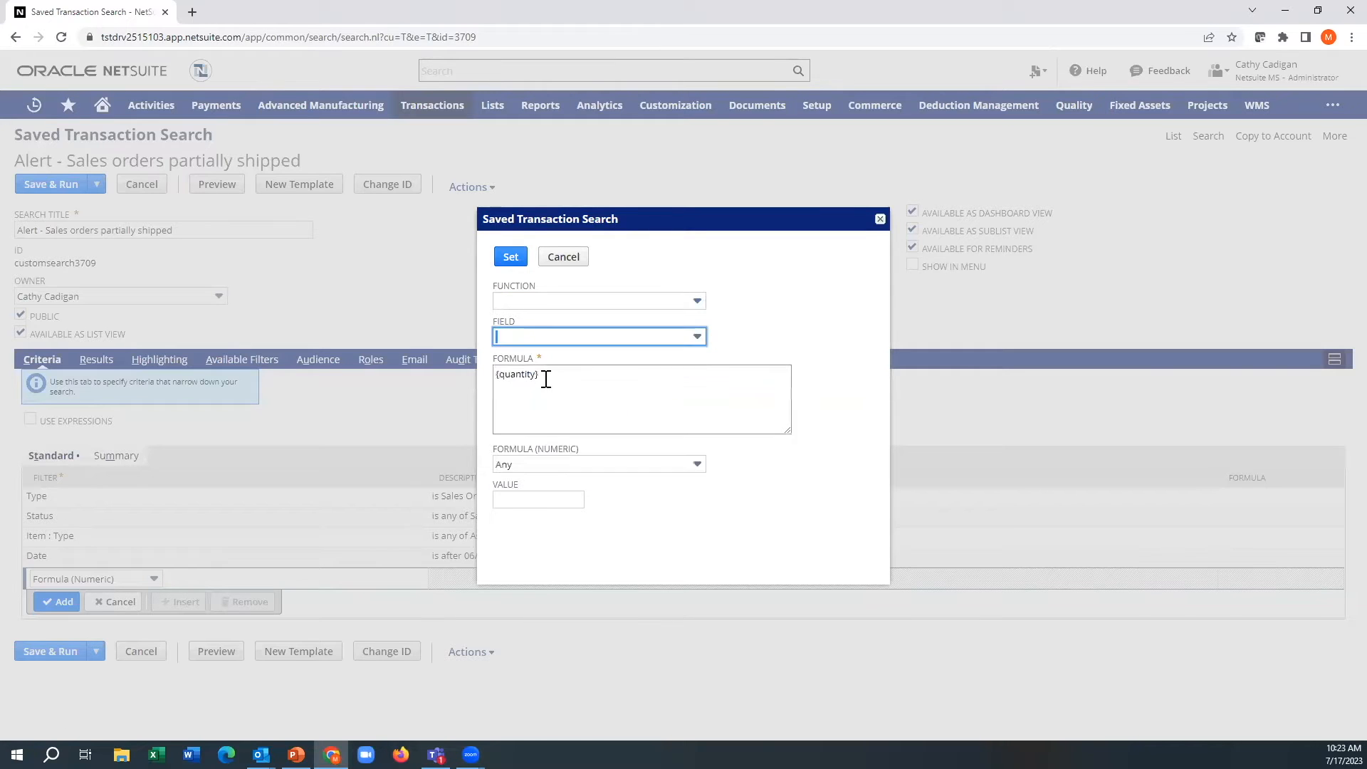
{"action": "left_click", "coordinate": [565, 377]}
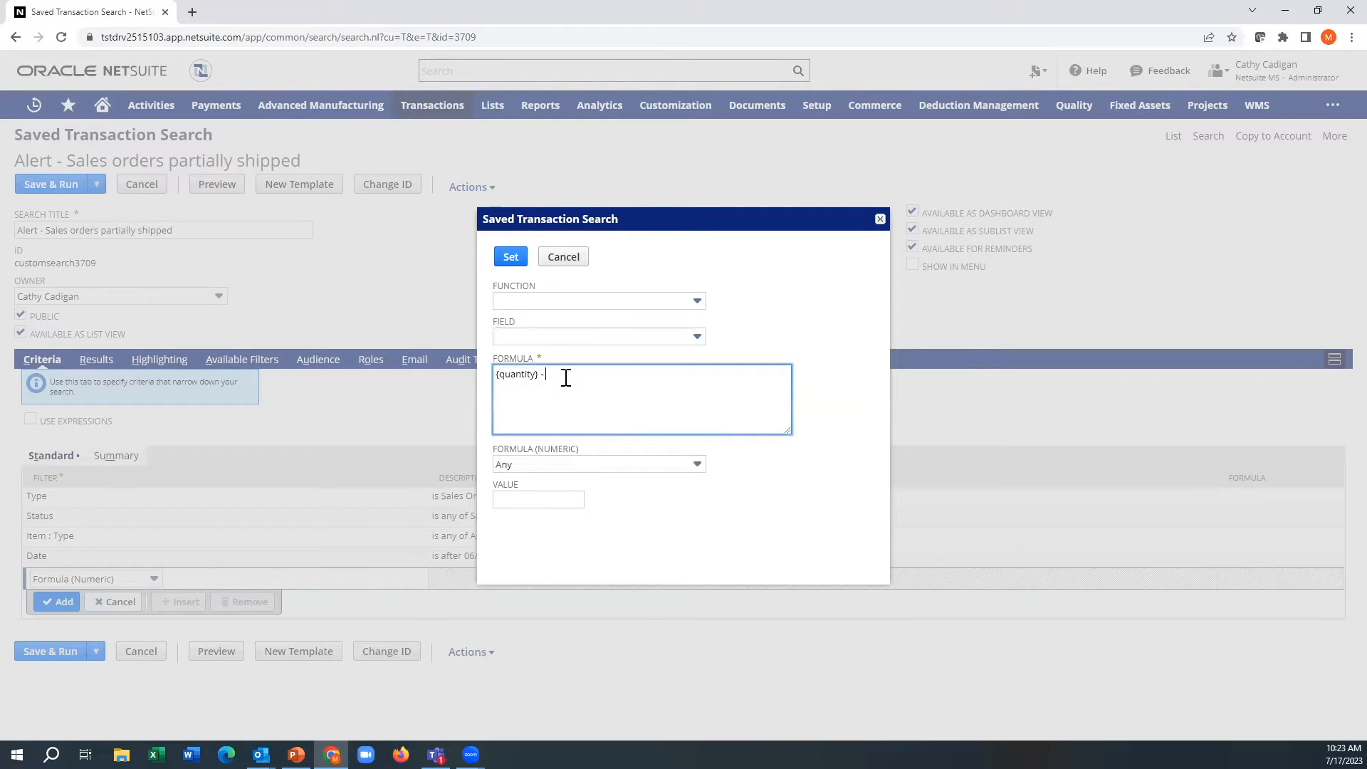
{"action": "left_click", "coordinate": [596, 337]}
{"action": "type", "text": "q"}
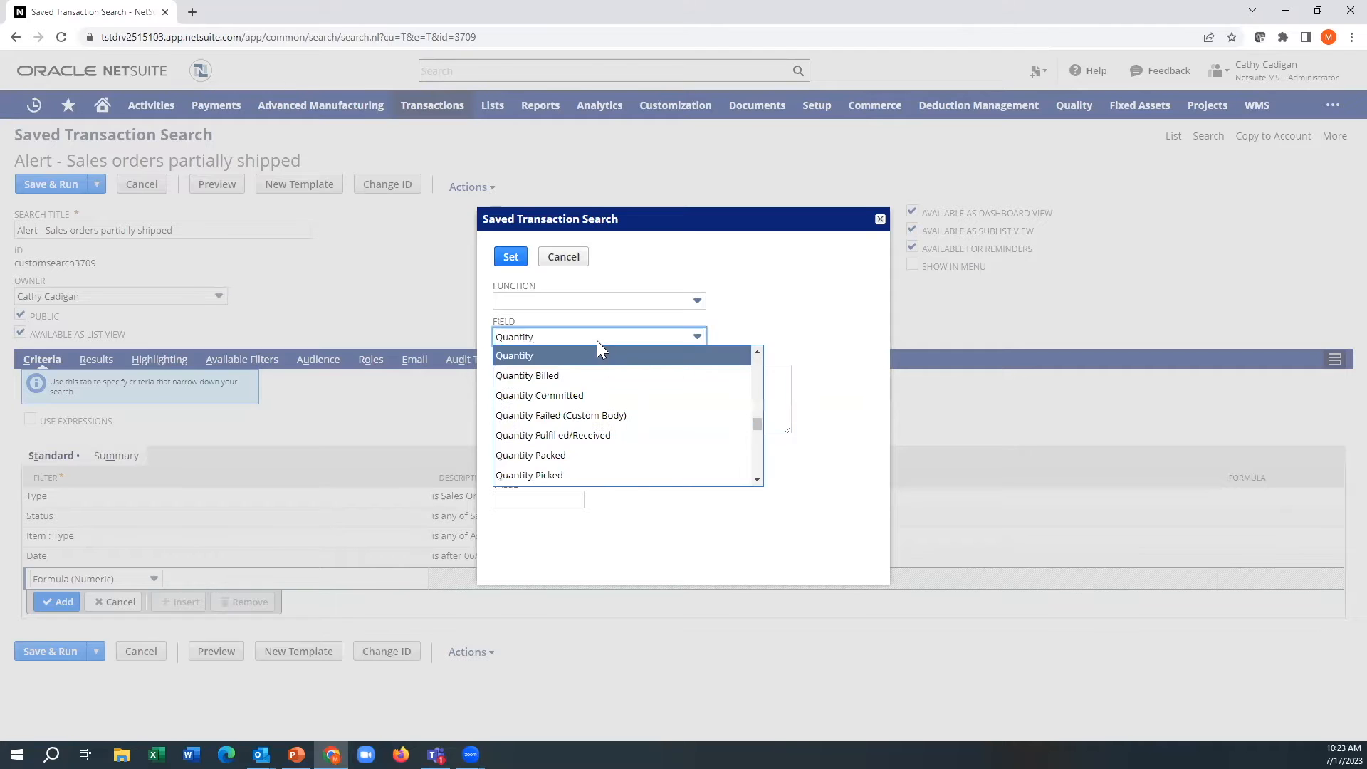
{"action": "left_click", "coordinate": [566, 436]}
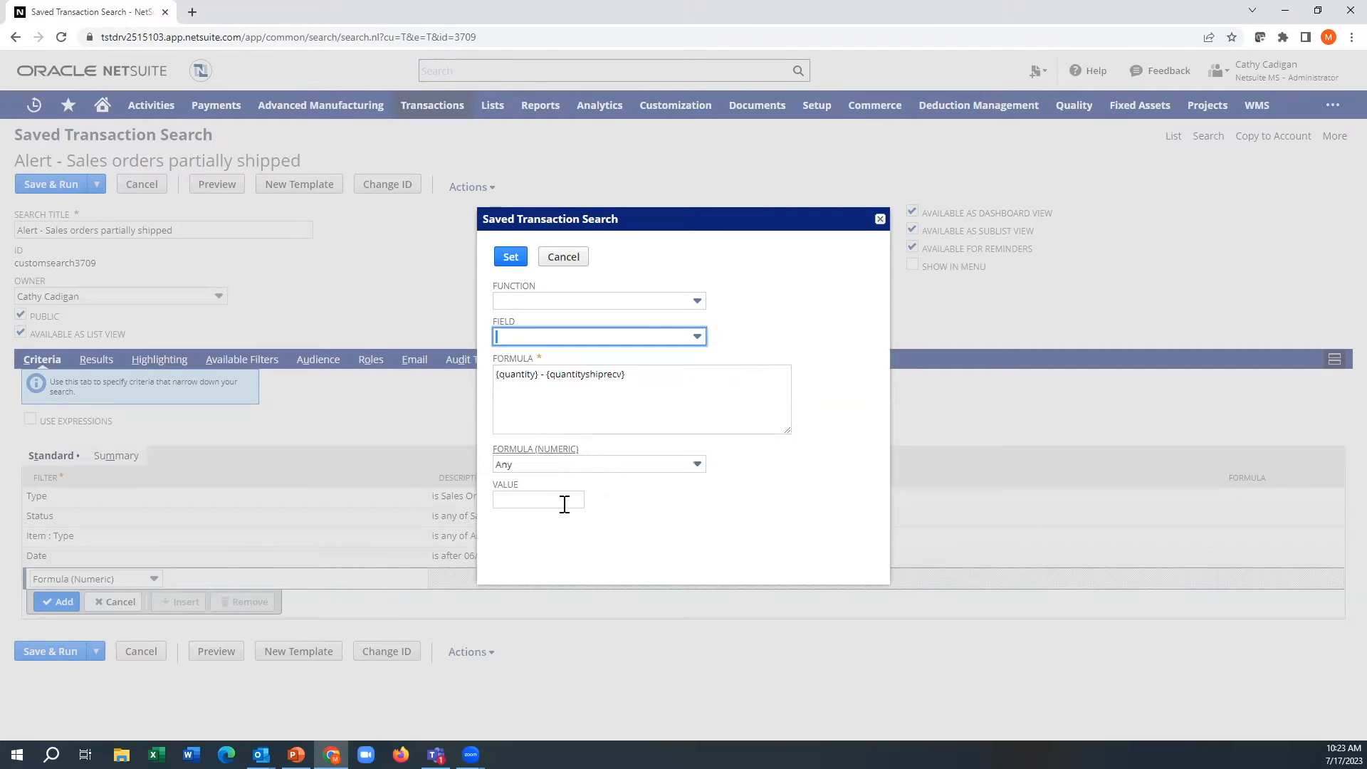
Step: Try the condition greater than 0 for the quantity formula, and discard the whole formula criterion
{"action": "left_click", "coordinate": [566, 465]}
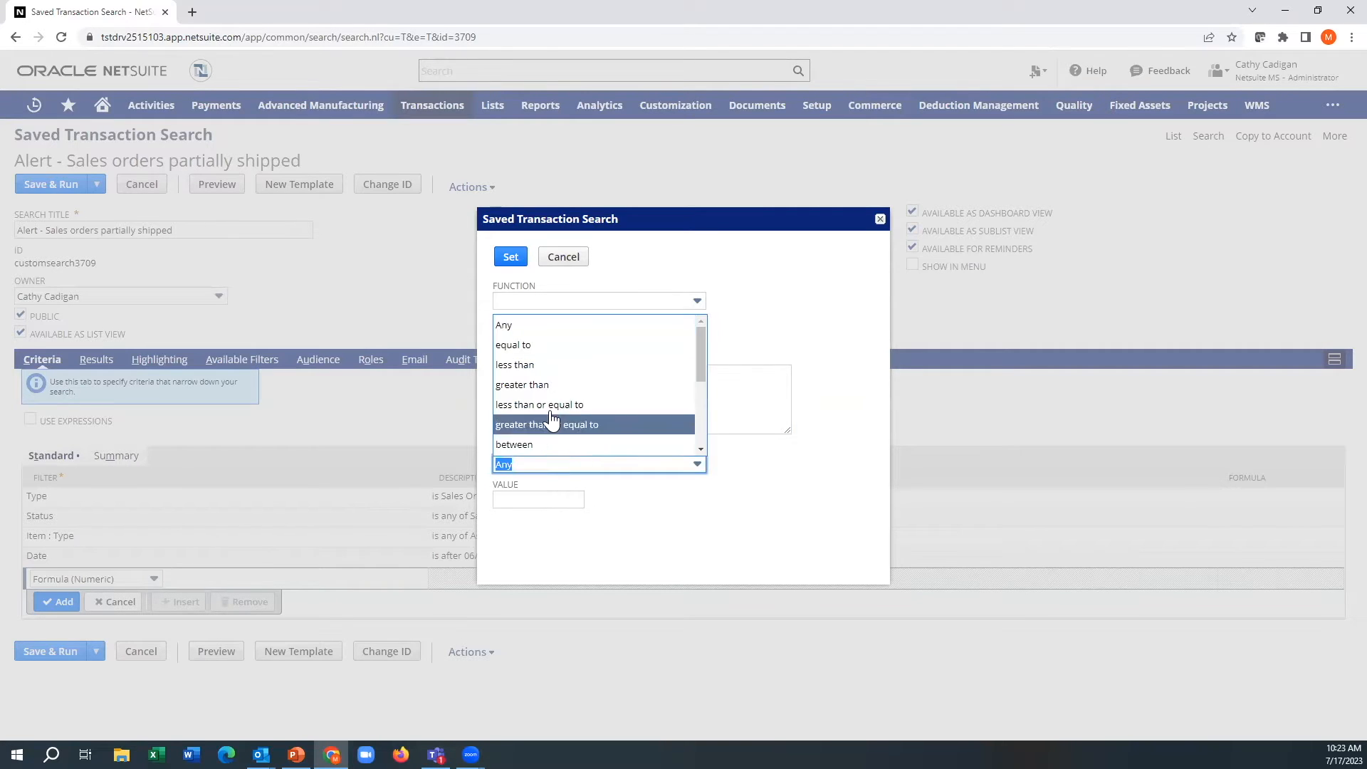
{"action": "left_click", "coordinate": [554, 386]}
{"action": "left_click", "coordinate": [550, 497]}
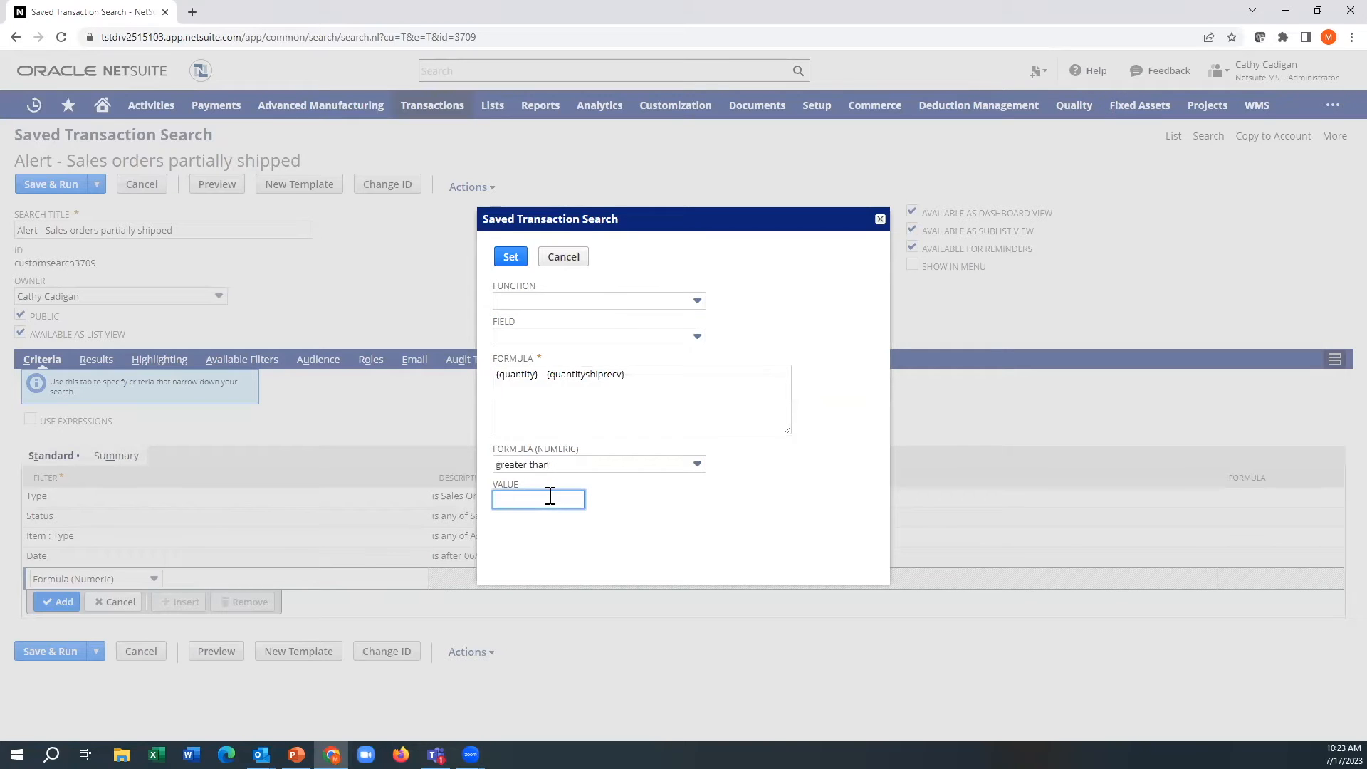
{"action": "type", "text": "0"}
{"action": "left_click", "coordinate": [663, 525]}
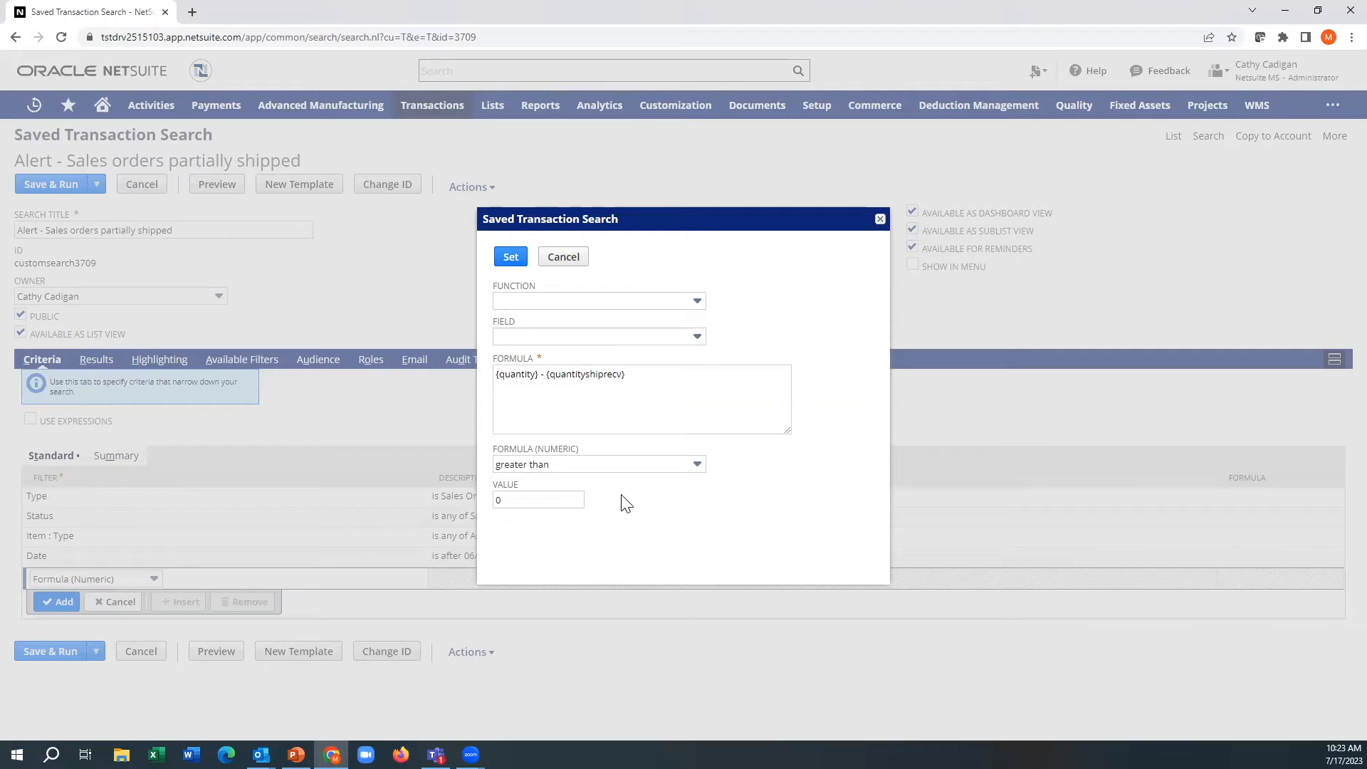
{"action": "left_click", "coordinate": [566, 265]}
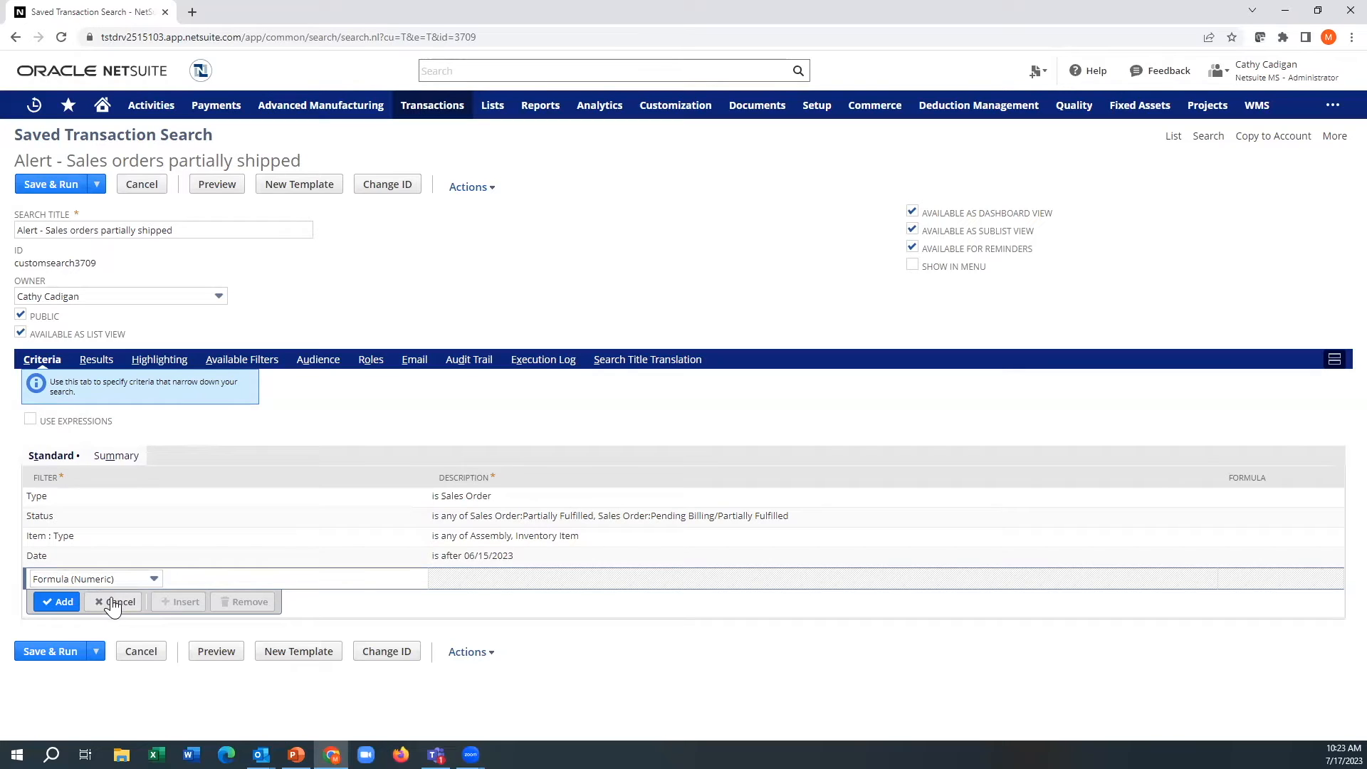
{"action": "left_click", "coordinate": [113, 603]}
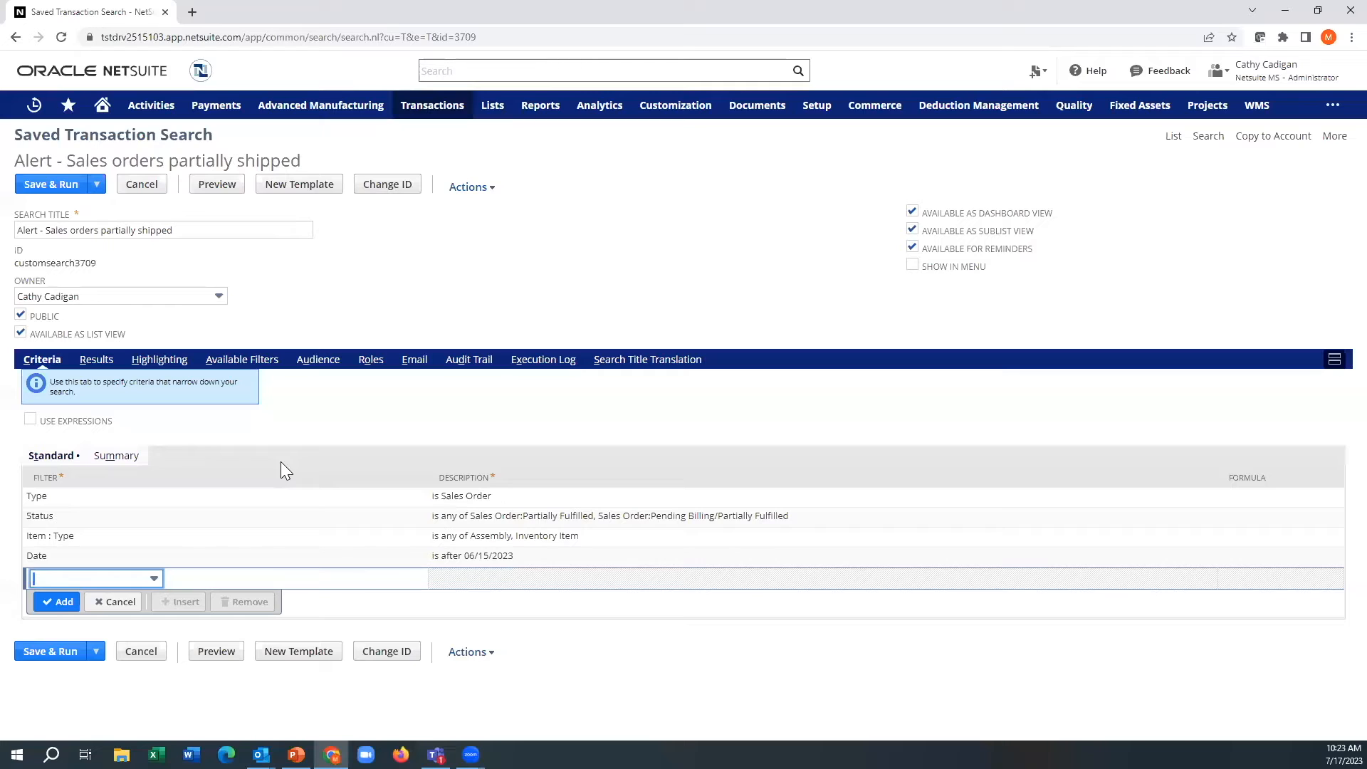
Step: Enable email alerts when records are created or updated, and review the email schedule settings
{"action": "left_click", "coordinate": [412, 360]}
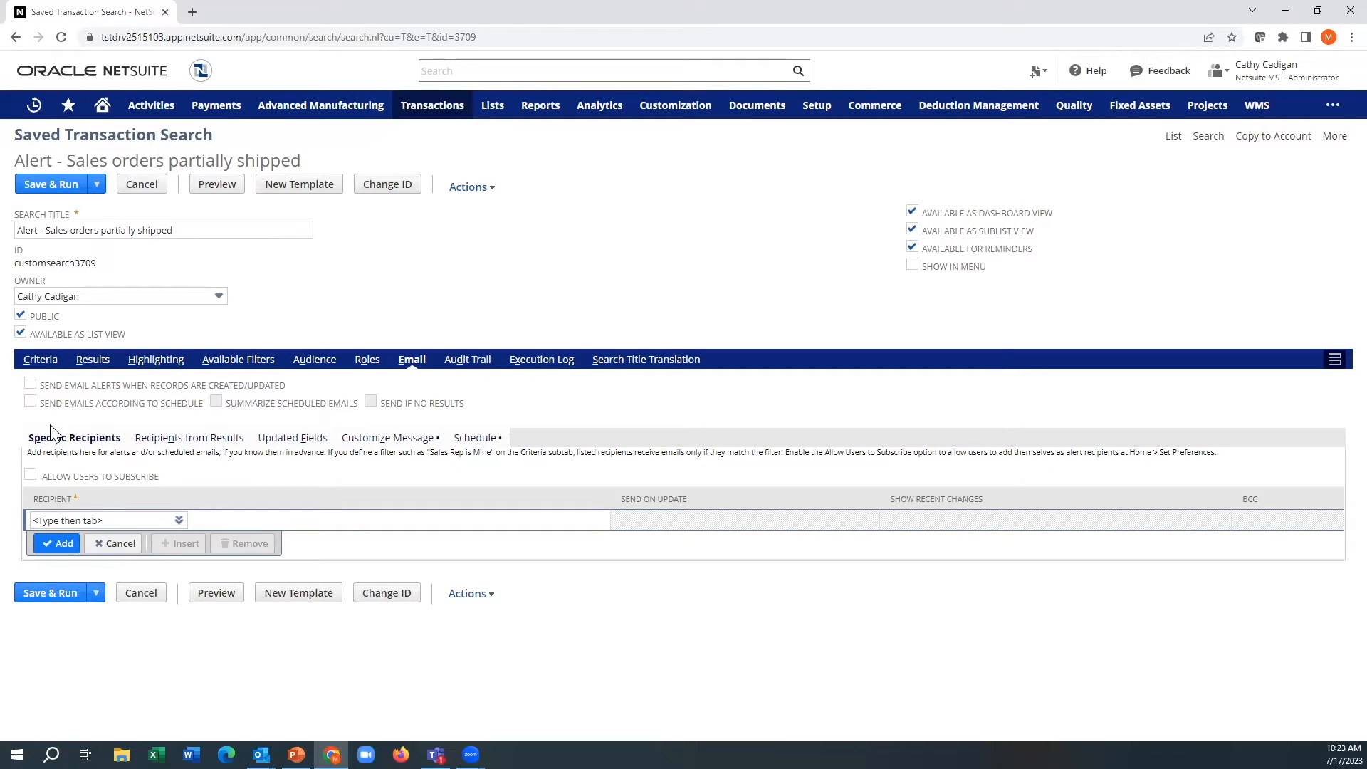
{"action": "left_click", "coordinate": [30, 385]}
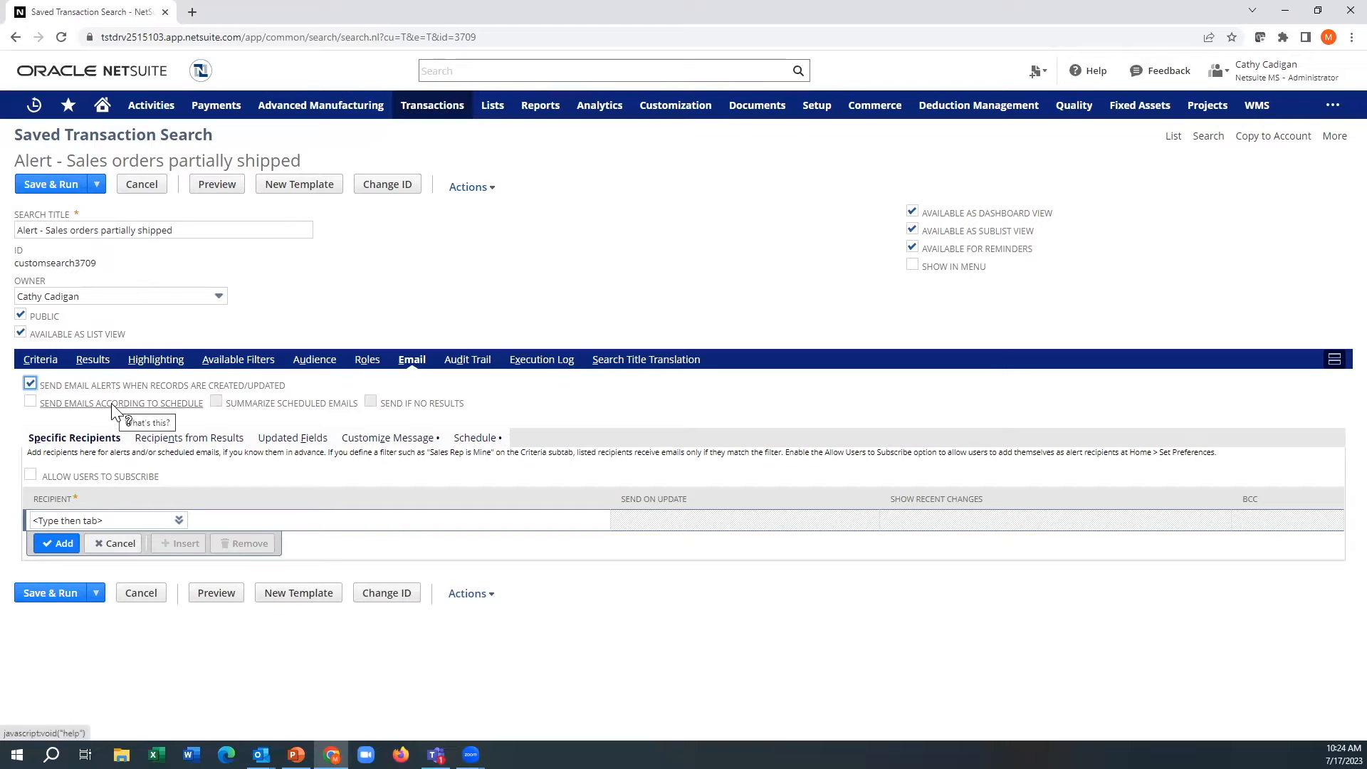
{"action": "left_click", "coordinate": [477, 440]}
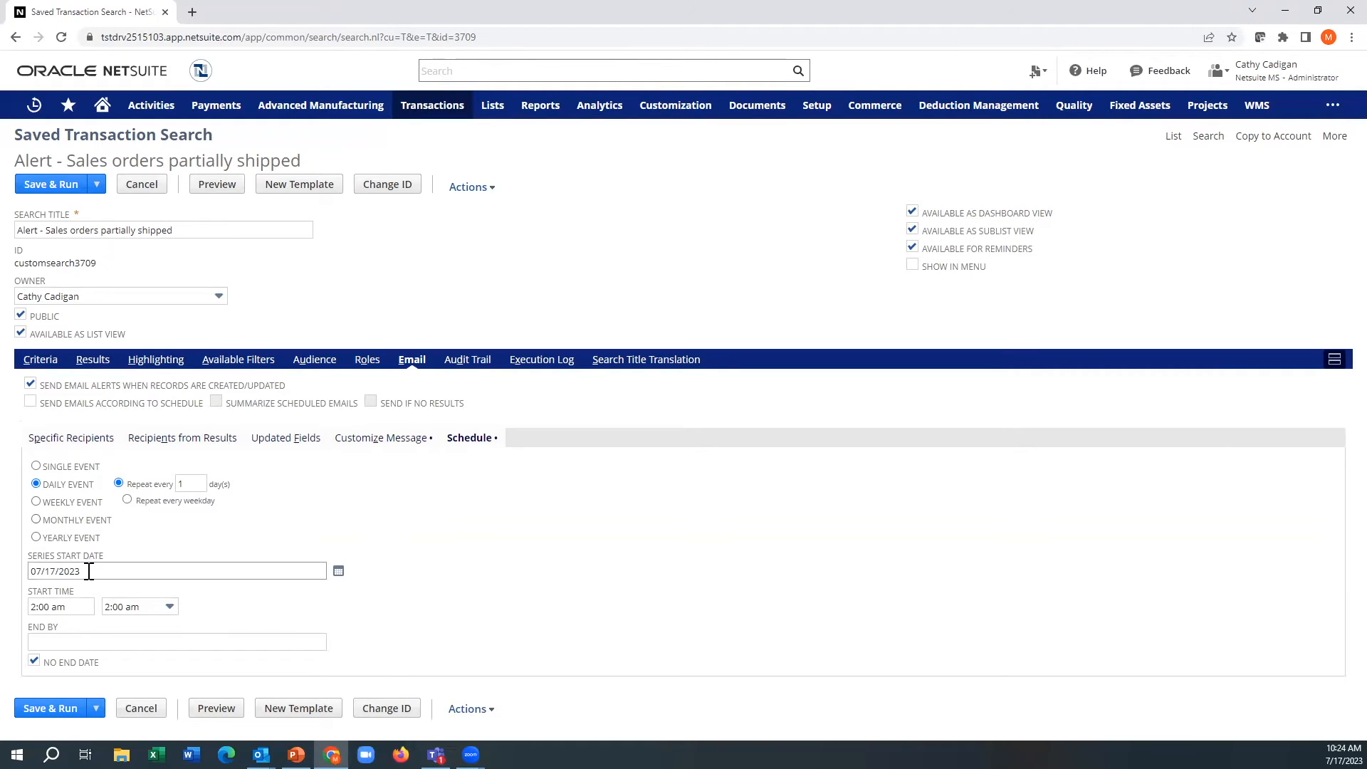
{"action": "left_click", "coordinate": [66, 638]}
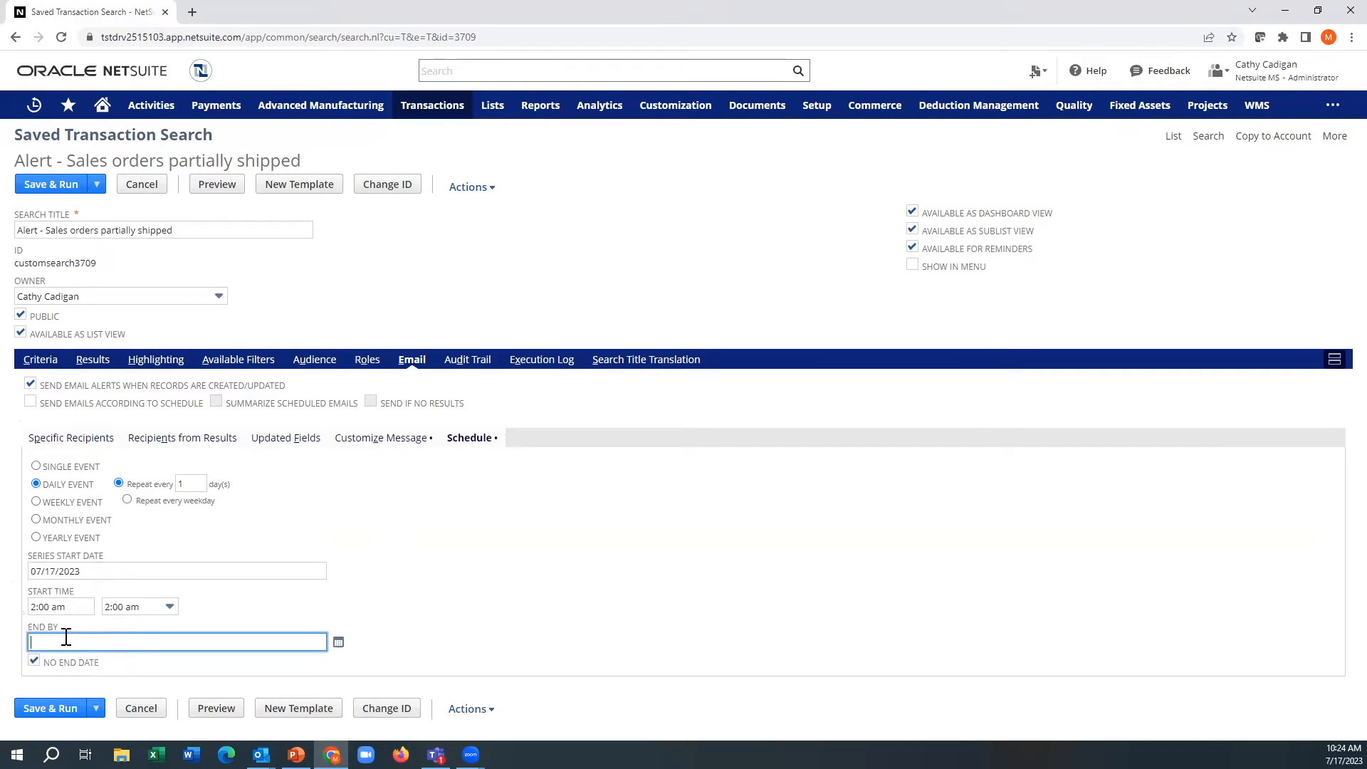
{"action": "left_click", "coordinate": [324, 520]}
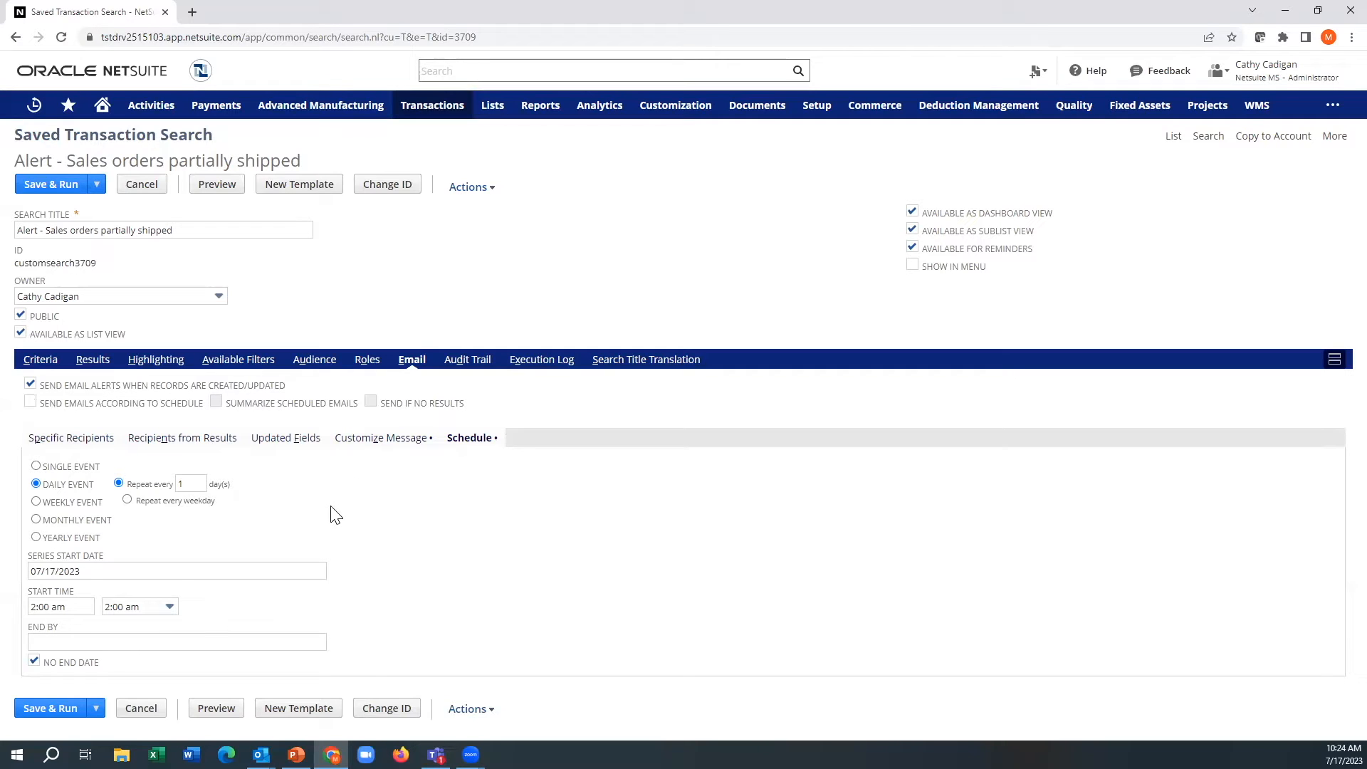
Step: Add the search owner as a specific recipient of the email alerts
{"action": "left_click", "coordinate": [71, 439]}
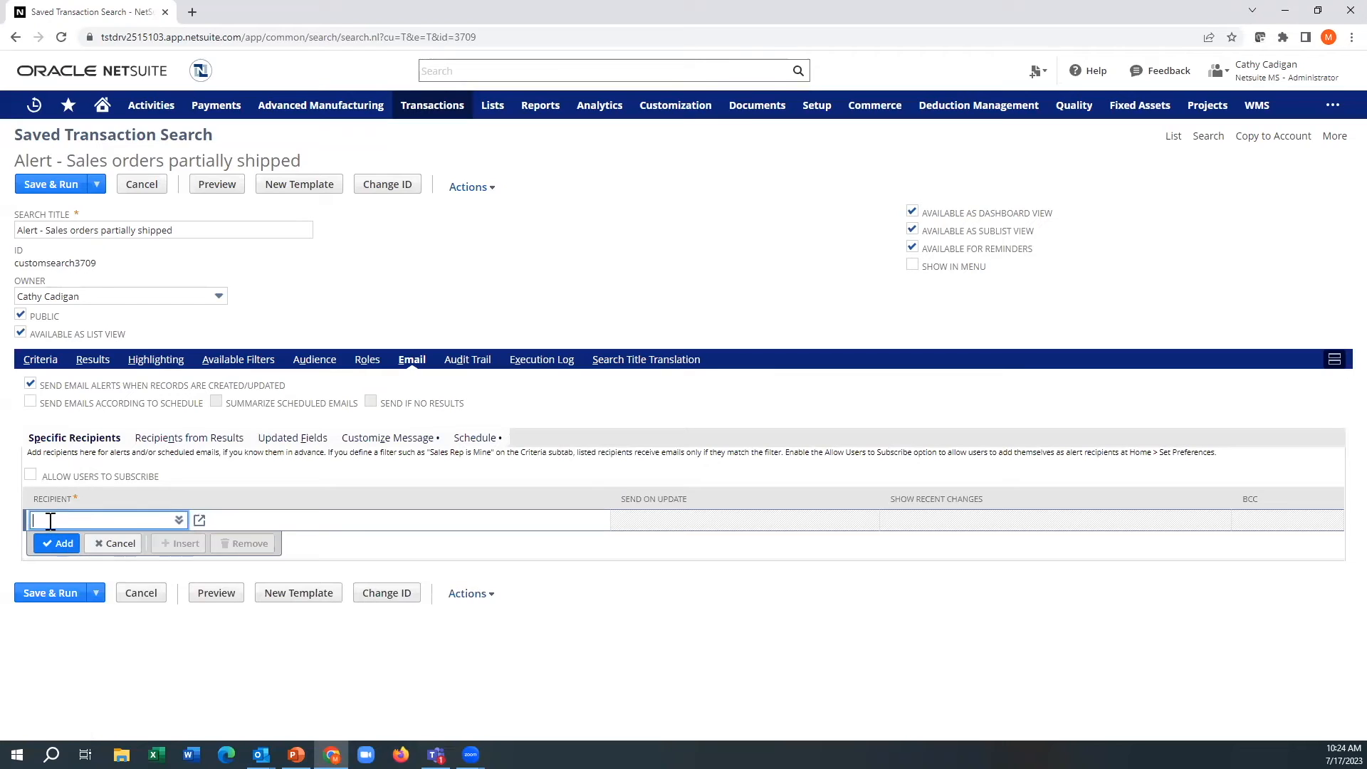
{"action": "type", "text": "cathy"}
{"action": "key", "text": "Return"}
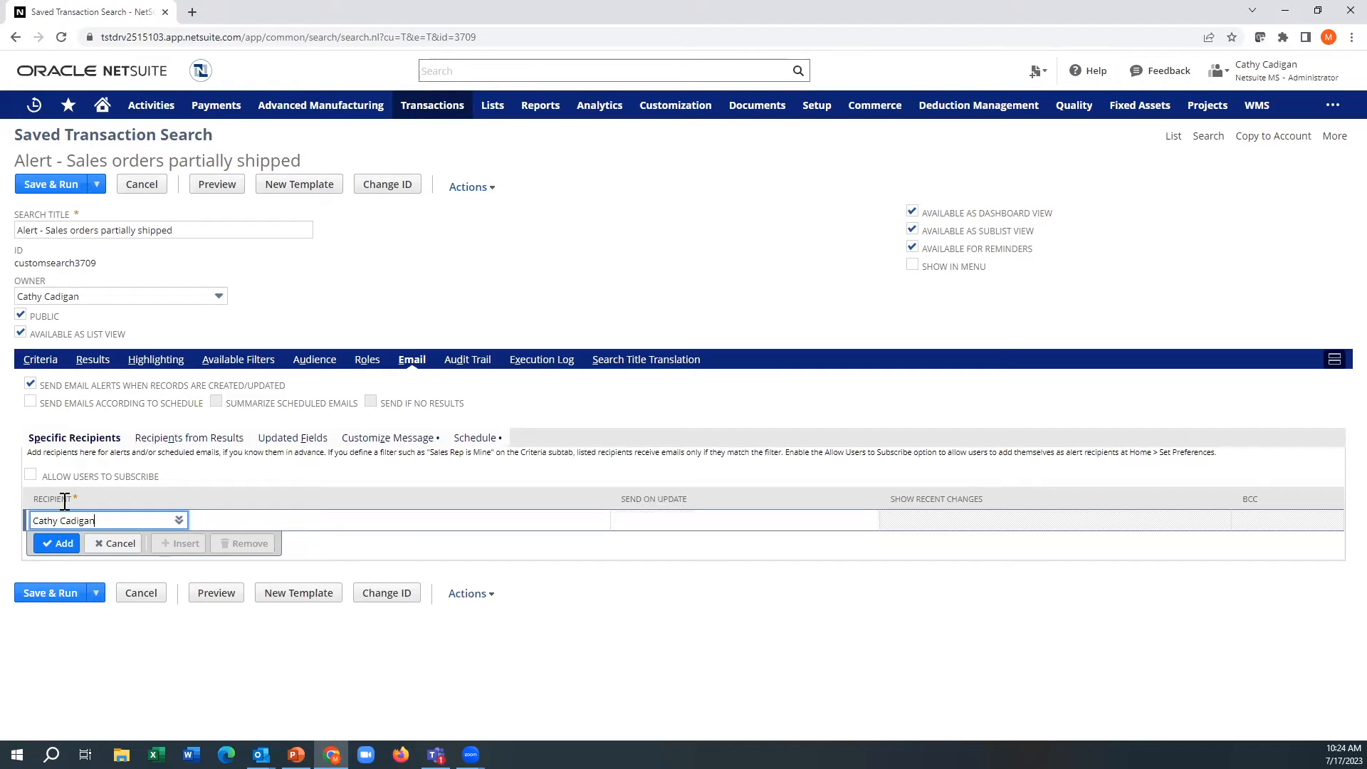
{"action": "left_click", "coordinate": [63, 543]}
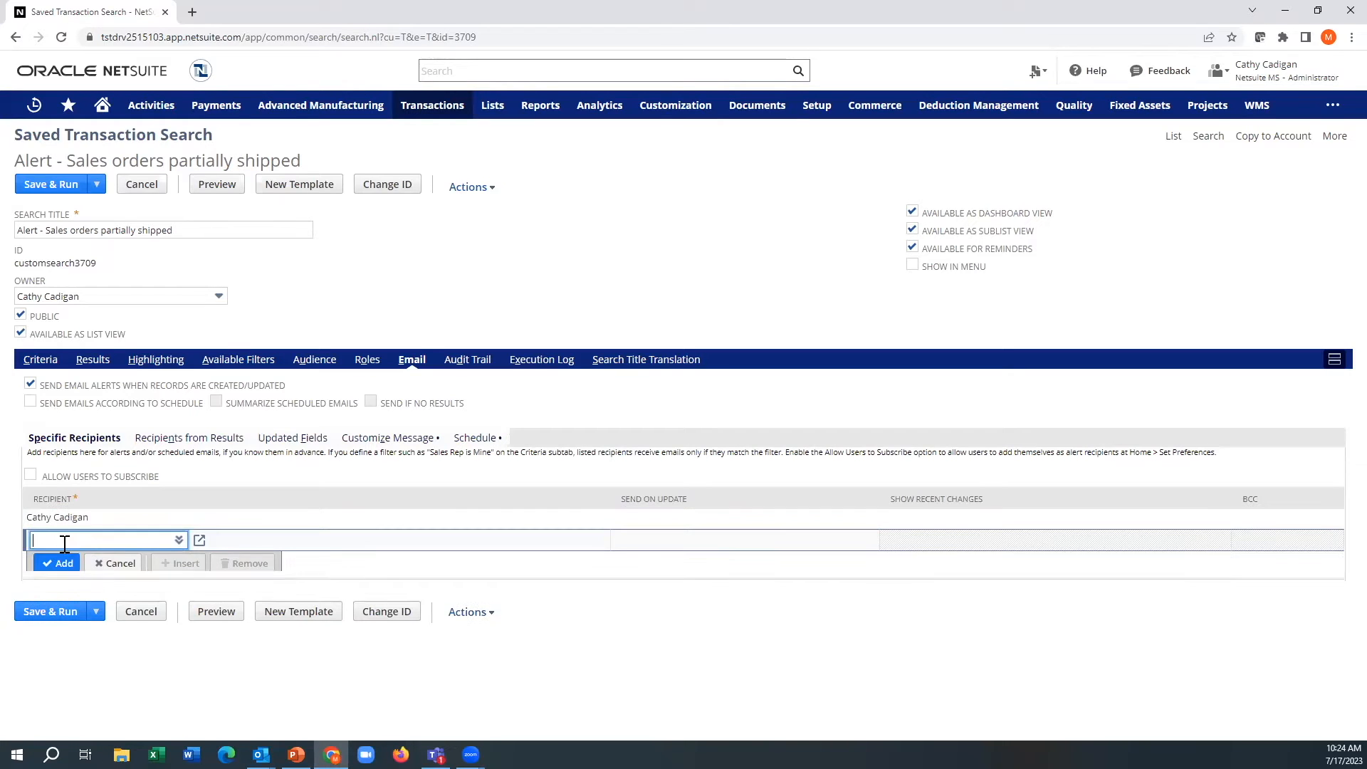
Step: Turn the added recipient's Send on Update option on and back off
{"action": "left_click", "coordinate": [634, 522]}
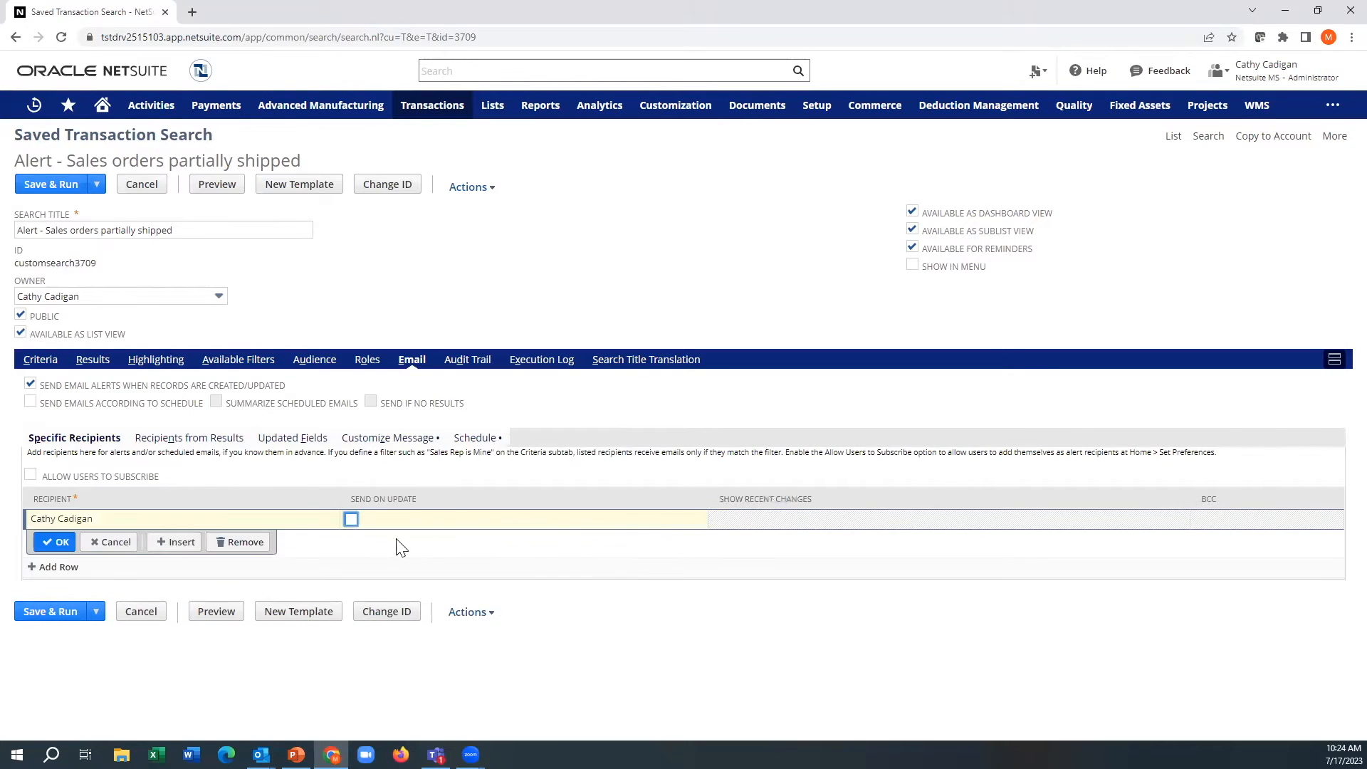
{"action": "key", "text": "space"}
{"action": "left_click", "coordinate": [352, 521]}
{"action": "left_click", "coordinate": [56, 544]}
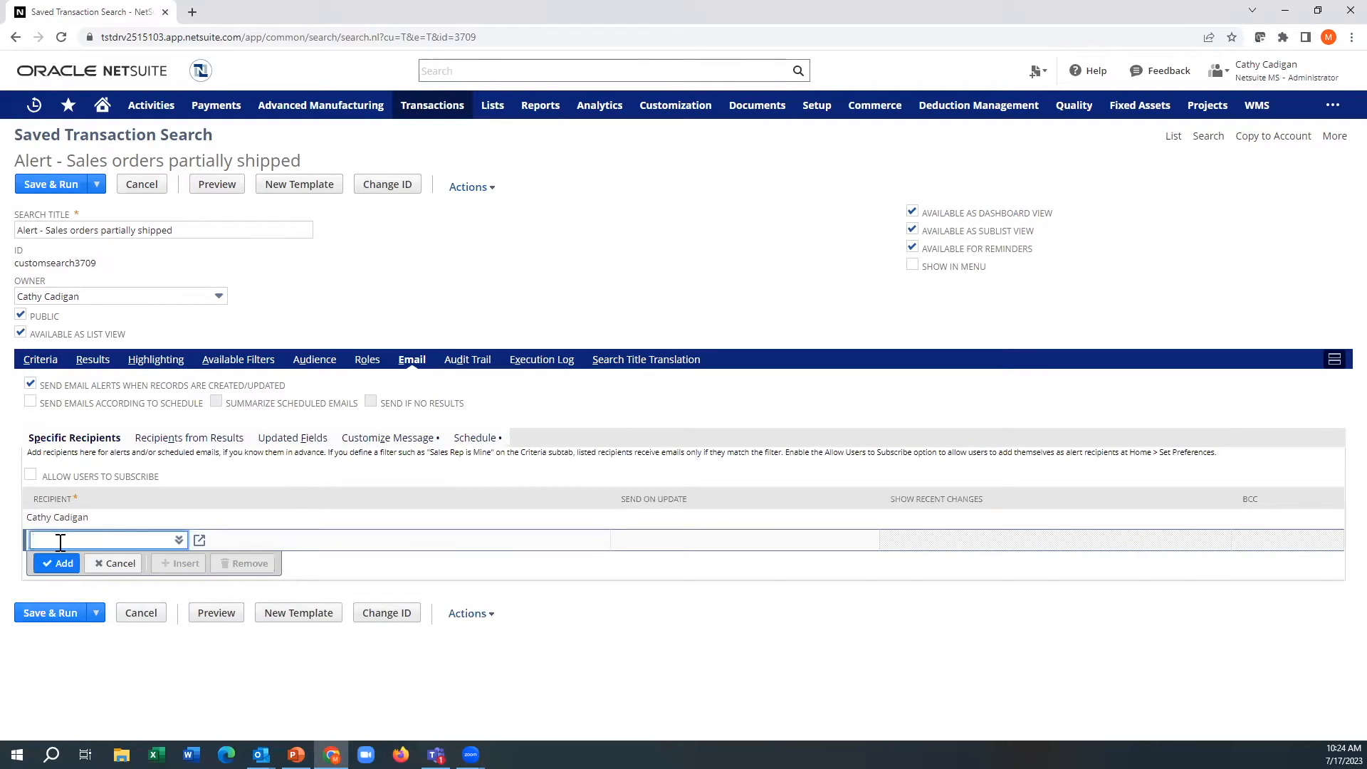
Step: Try Sales Rep as the recipient field for recipients taken from the results
{"action": "left_click", "coordinate": [185, 443]}
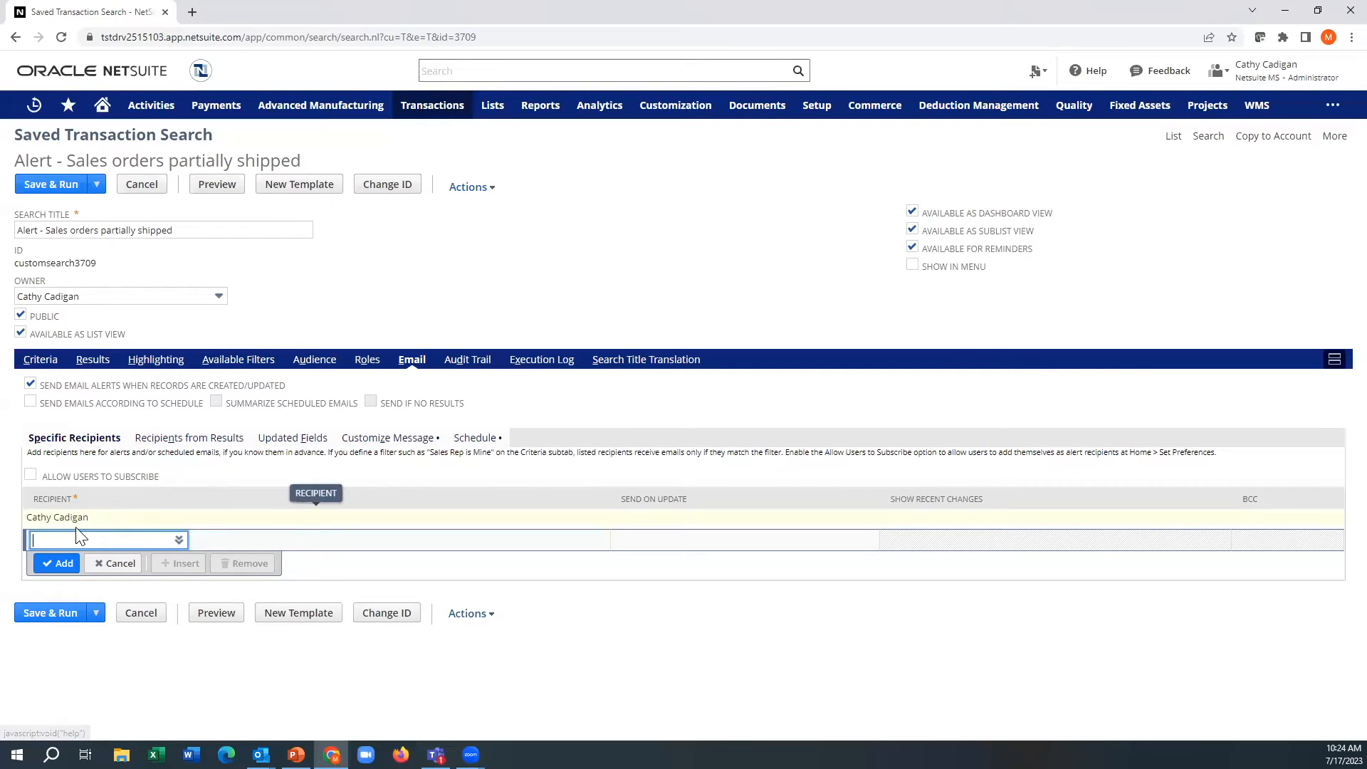
{"action": "left_click", "coordinate": [178, 445]}
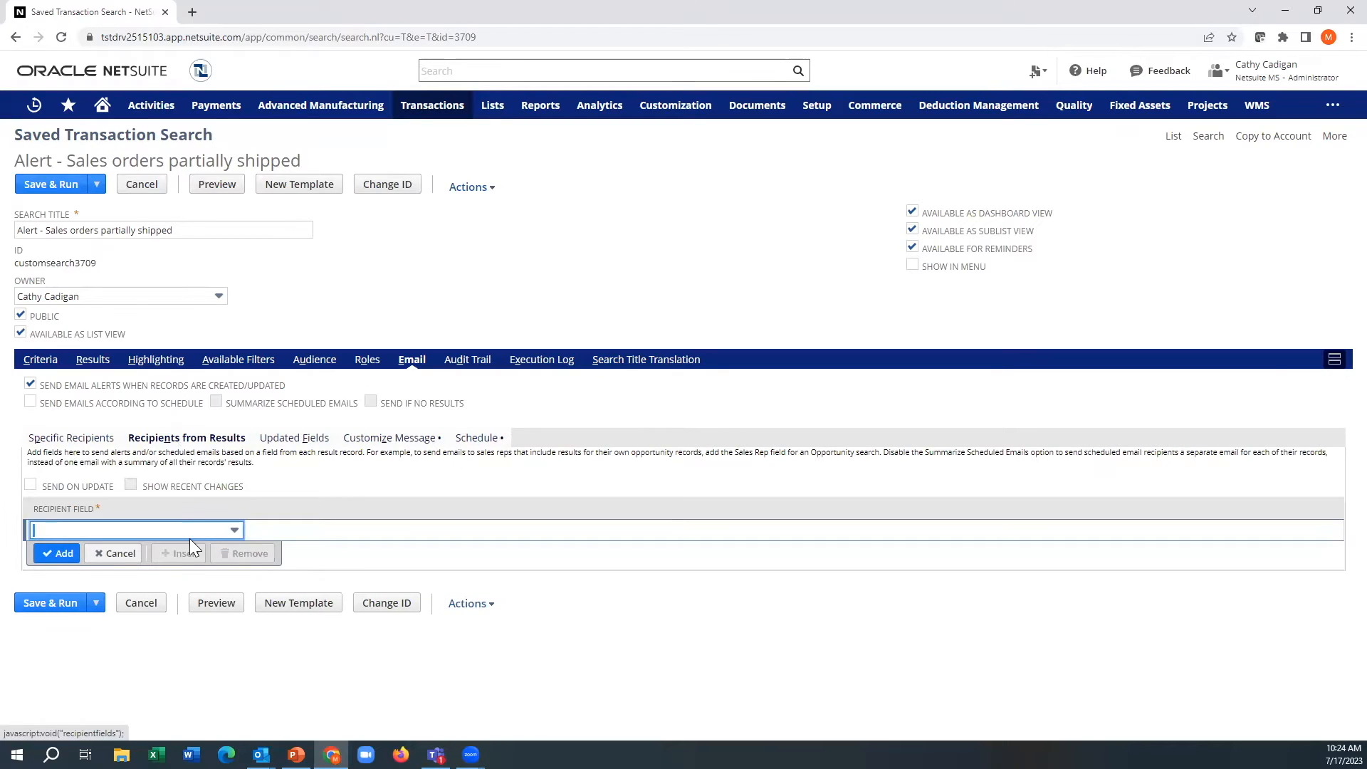
{"action": "left_click", "coordinate": [193, 532]}
{"action": "type", "text": "sa"}
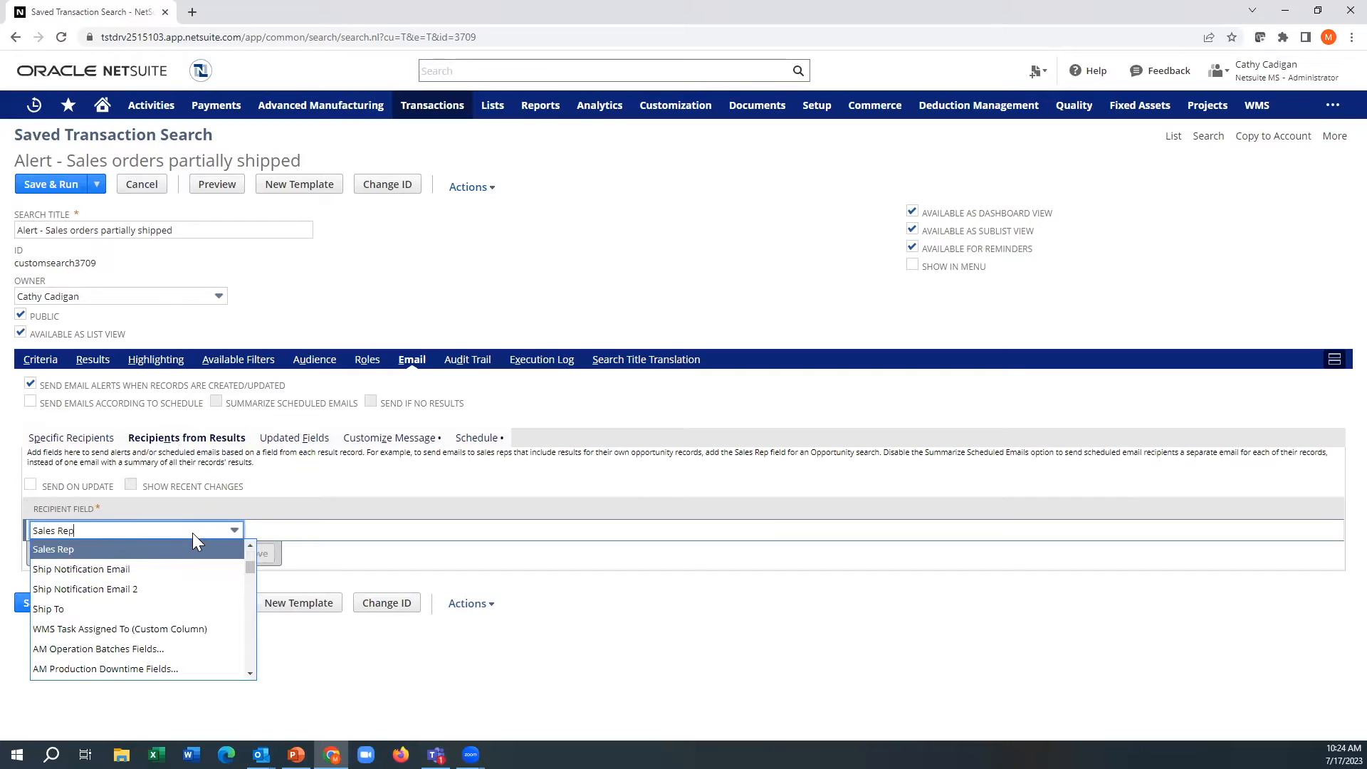
{"action": "left_click", "coordinate": [201, 490]}
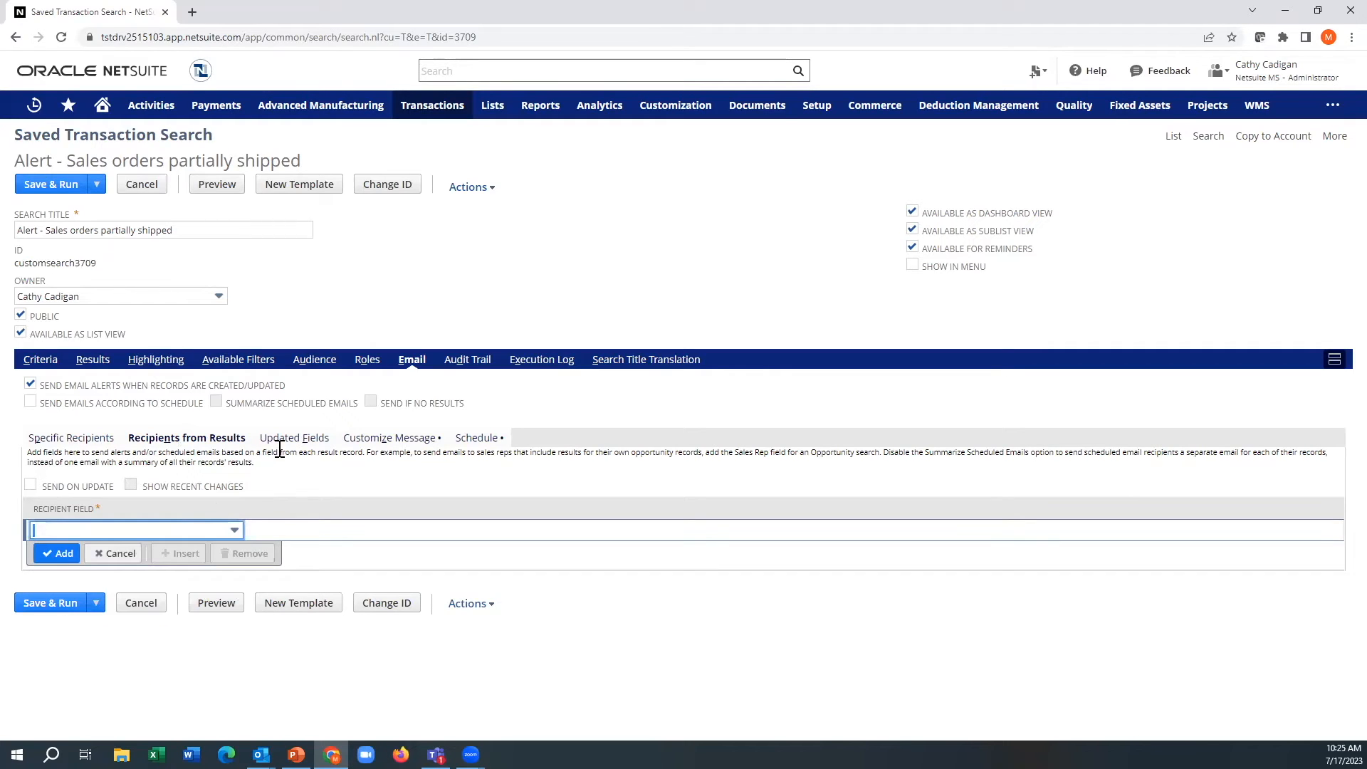
Step: Customize the alert message with the subject Partially Shipped
{"action": "left_click", "coordinate": [351, 439]}
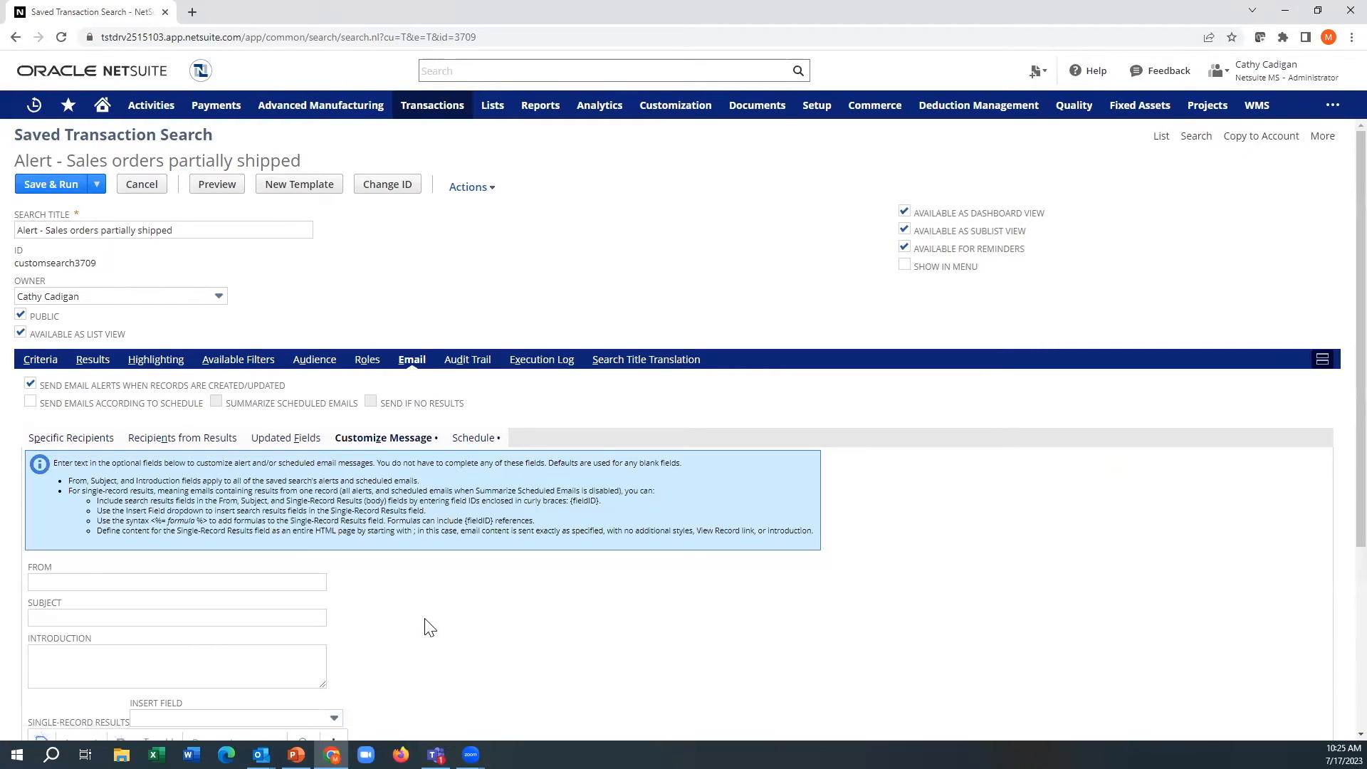
{"action": "scroll", "coordinate": [429, 625], "scroll_direction": "down", "scroll_amount": 3}
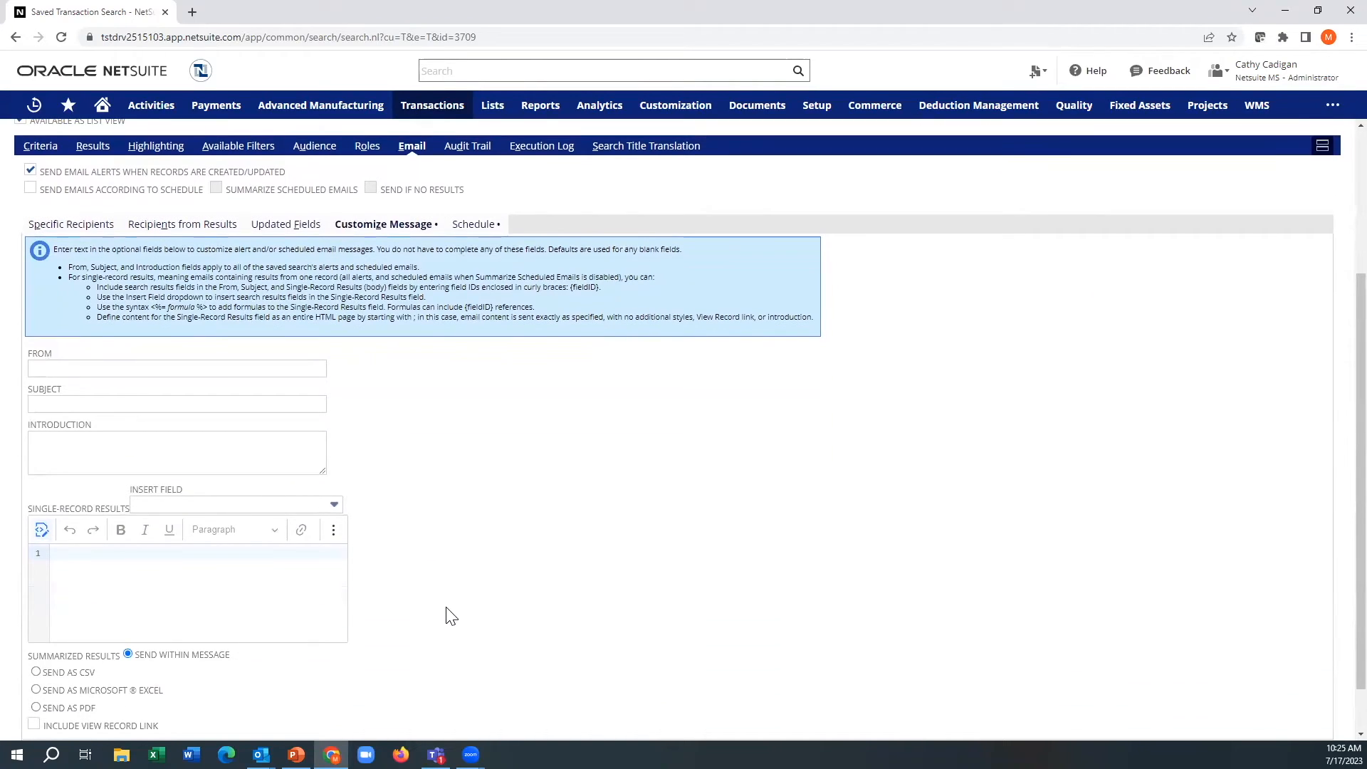
{"action": "left_click", "coordinate": [95, 405]}
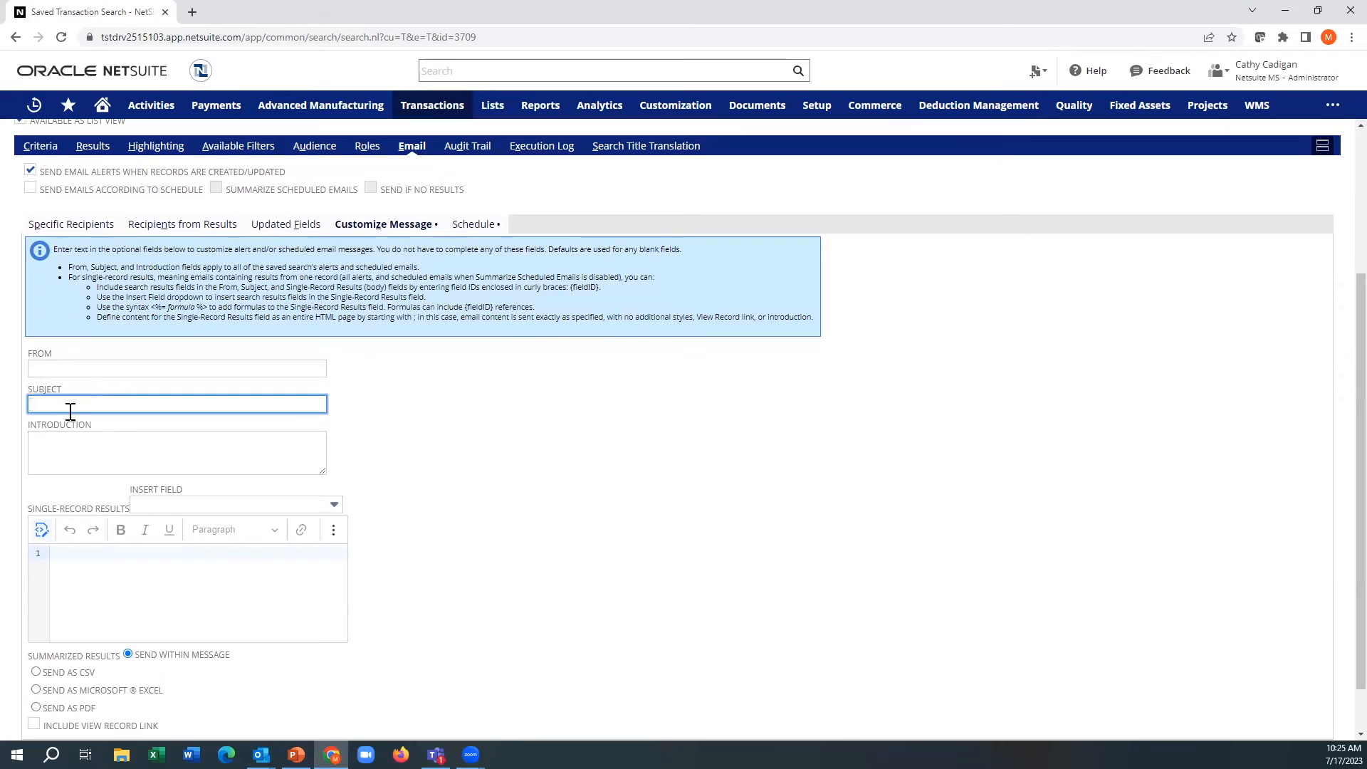
{"action": "type", "text": "Partially Shipped"}
{"action": "key", "text": "Tab"}
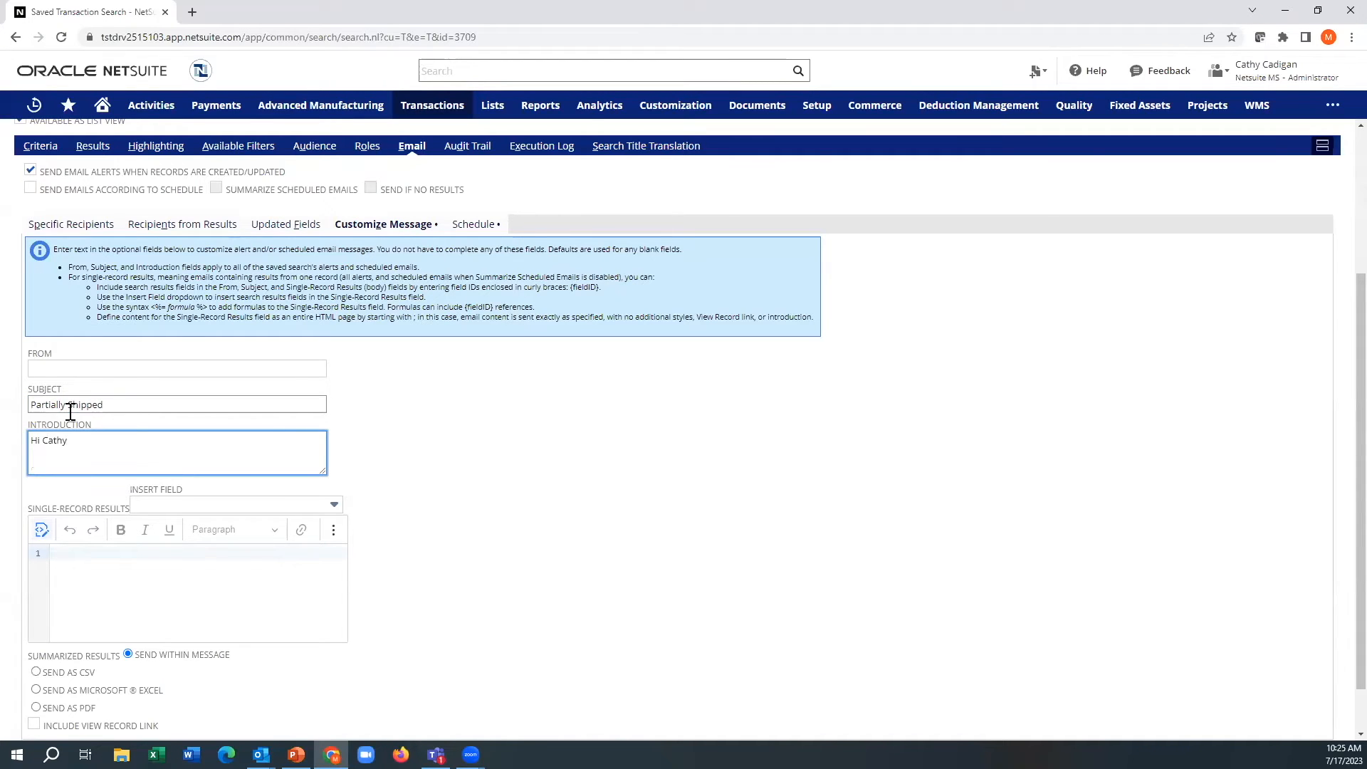
Step: Write an introduction that greets the recipient by first name and continues with "please take a look at these"
{"action": "type", "text": "Hi Cathy please take a look at these"}
Step: Start the single-record results body with the line "Sales order # : {number}", inserting the document number field
{"action": "scroll", "coordinate": [206, 462], "scroll_direction": "down", "scroll_amount": 1}
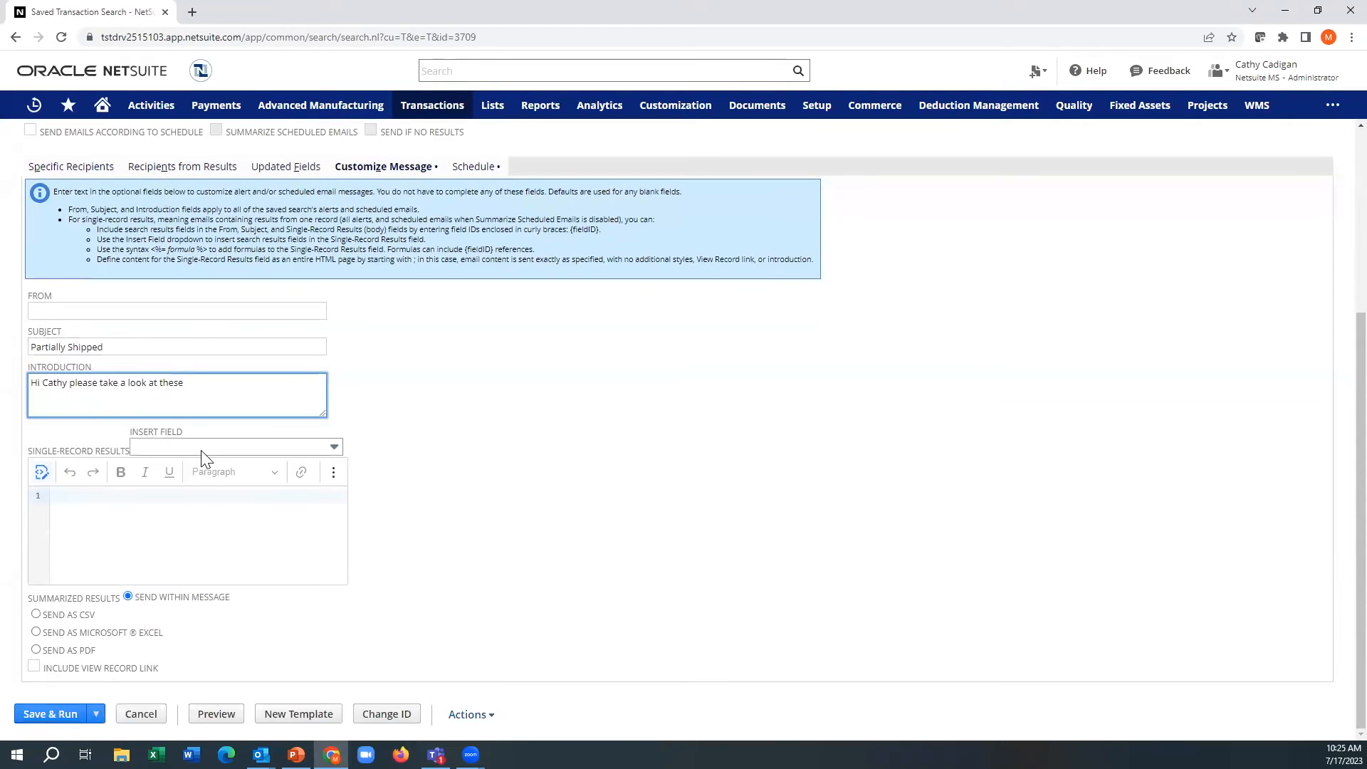
{"action": "left_click", "coordinate": [201, 447]}
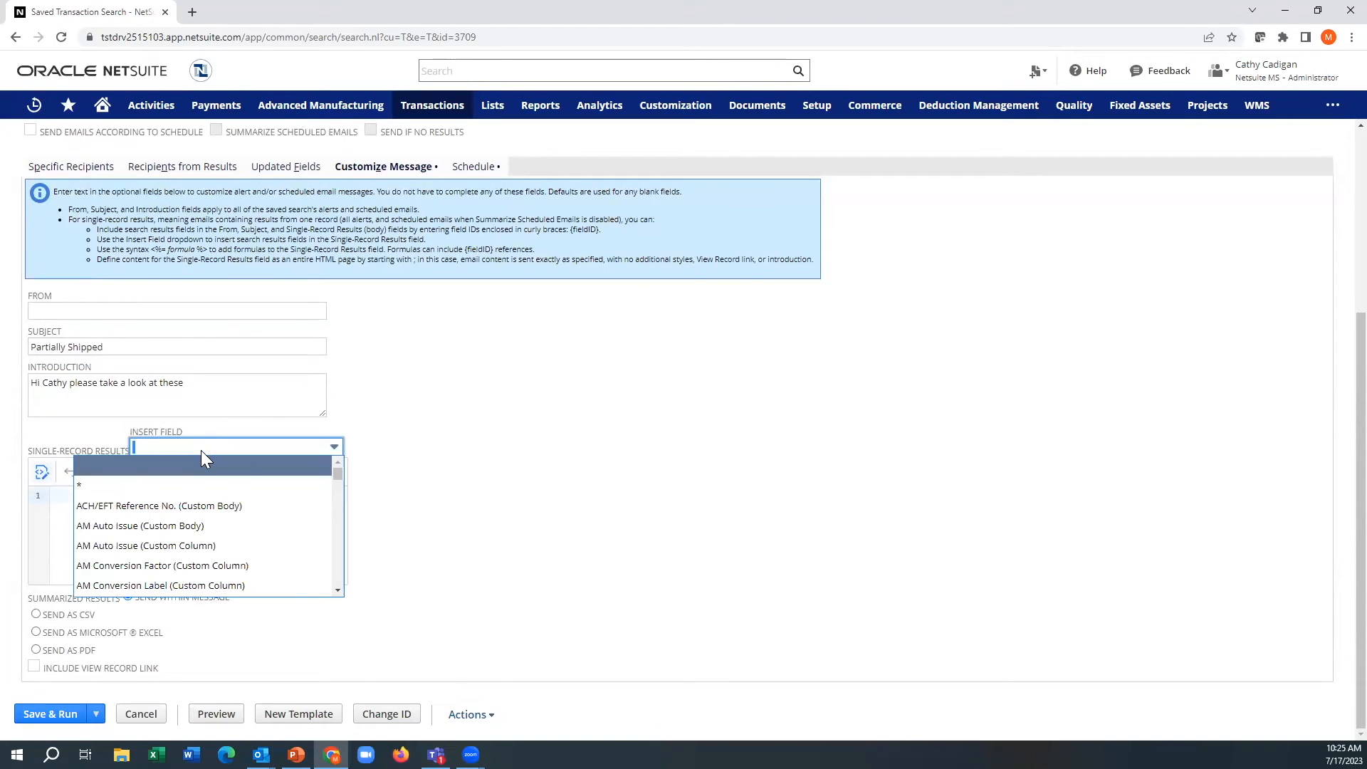
{"action": "left_click", "coordinate": [412, 473]}
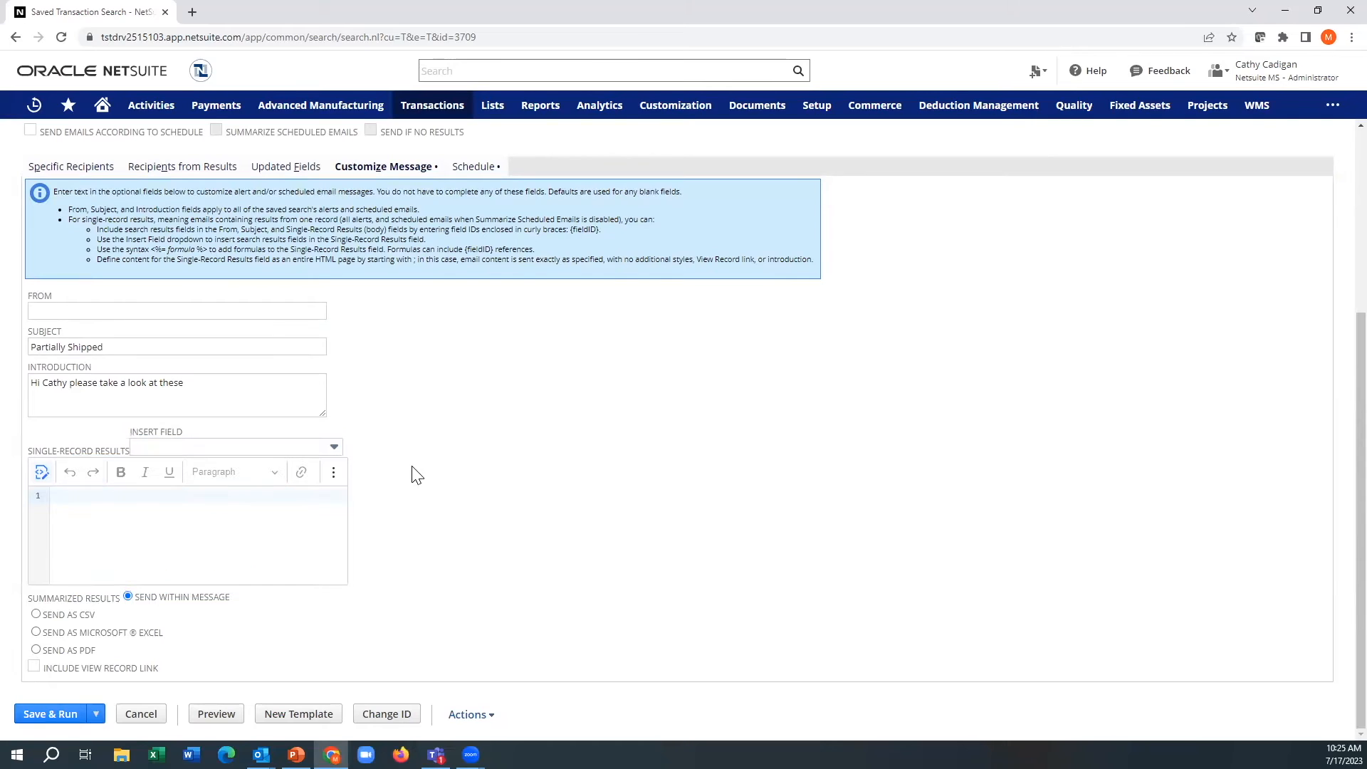
{"action": "left_click", "coordinate": [63, 506]}
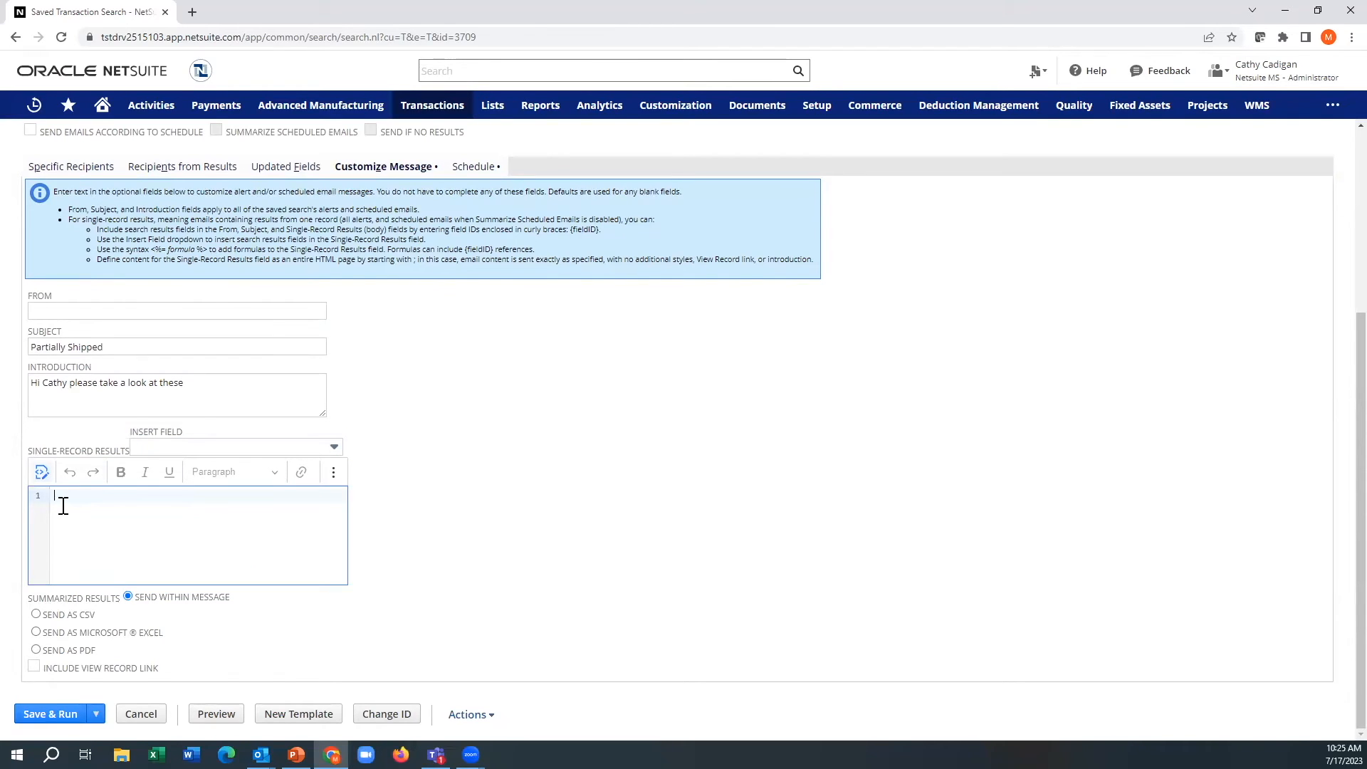
{"action": "type", "text": "Sales order # :"}
{"action": "left_click", "coordinate": [200, 447]}
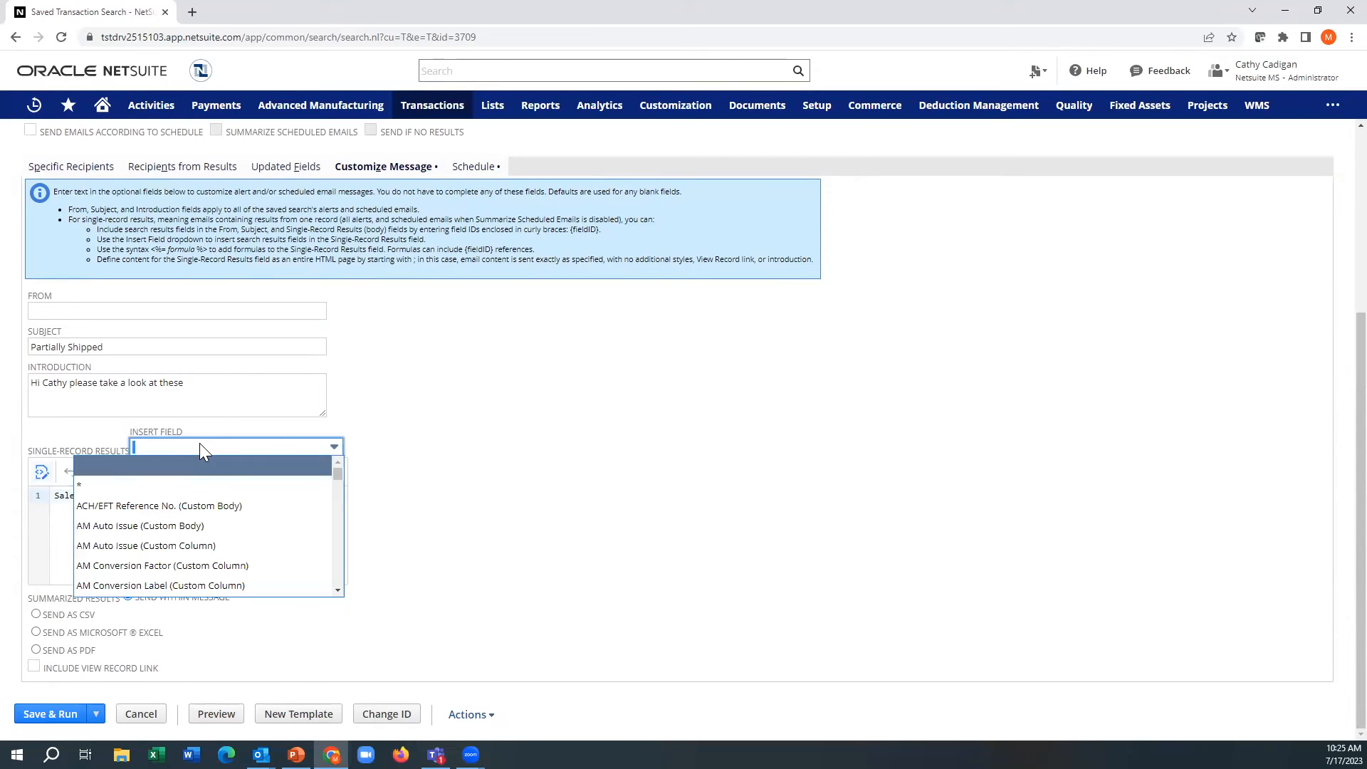
{"action": "type", "text": "d"}
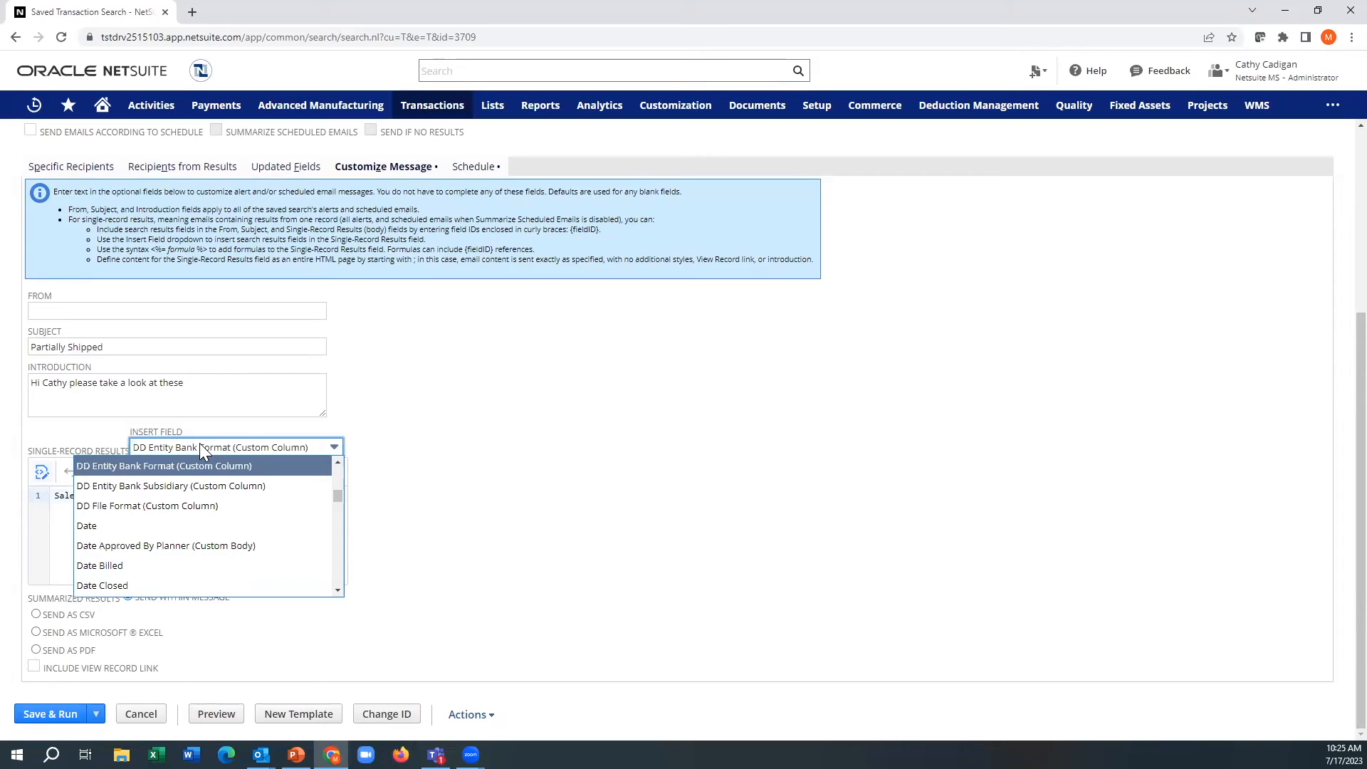
{"action": "scroll", "coordinate": [183, 538], "scroll_direction": "down", "scroll_amount": 2}
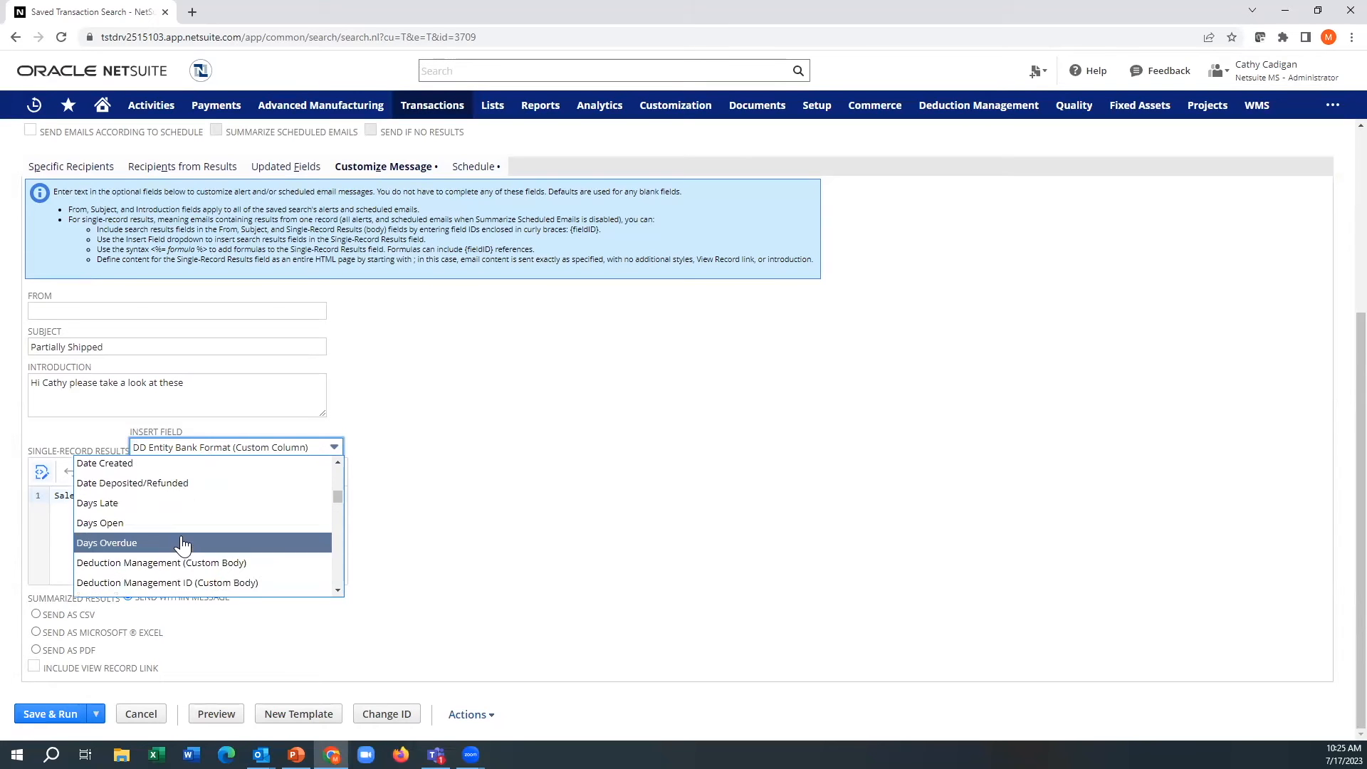
{"action": "type", "text": "do"}
{"action": "key", "text": "Return"}
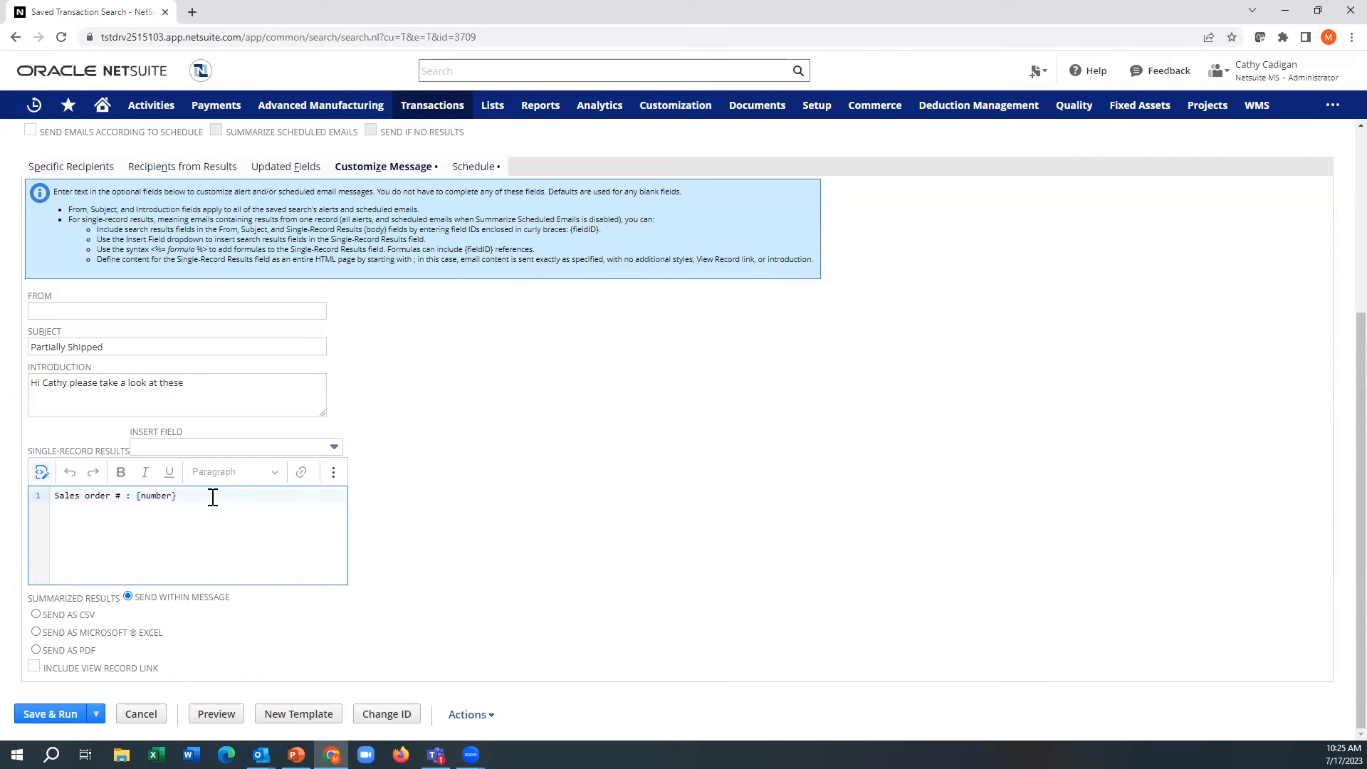
Step: Add the lines "Item: {item}" and "Qty{quantity}" to the single-record results, inserting the item and quantity fields
{"action": "key", "text": "Return"}
{"action": "left_click", "coordinate": [221, 449]}
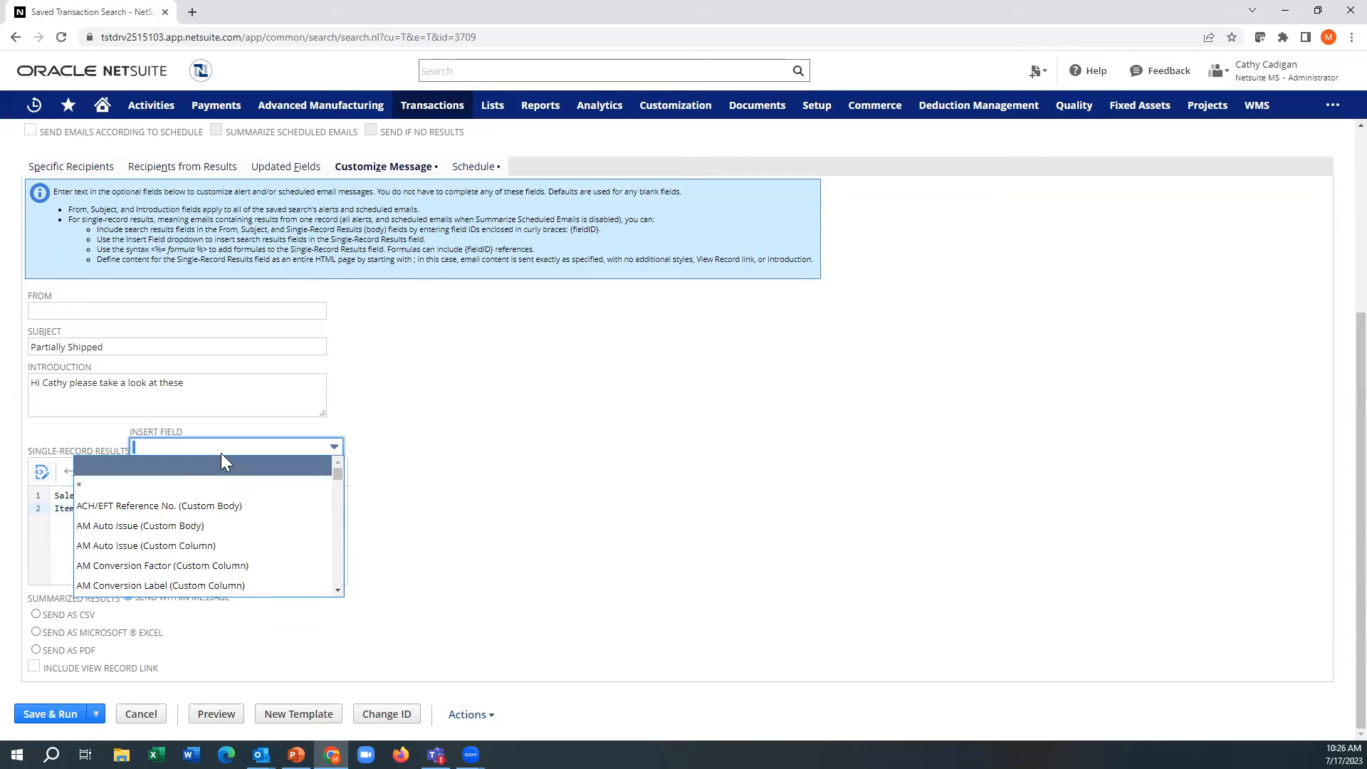
{"action": "type", "text": "item"}
{"action": "key", "text": "Return"}
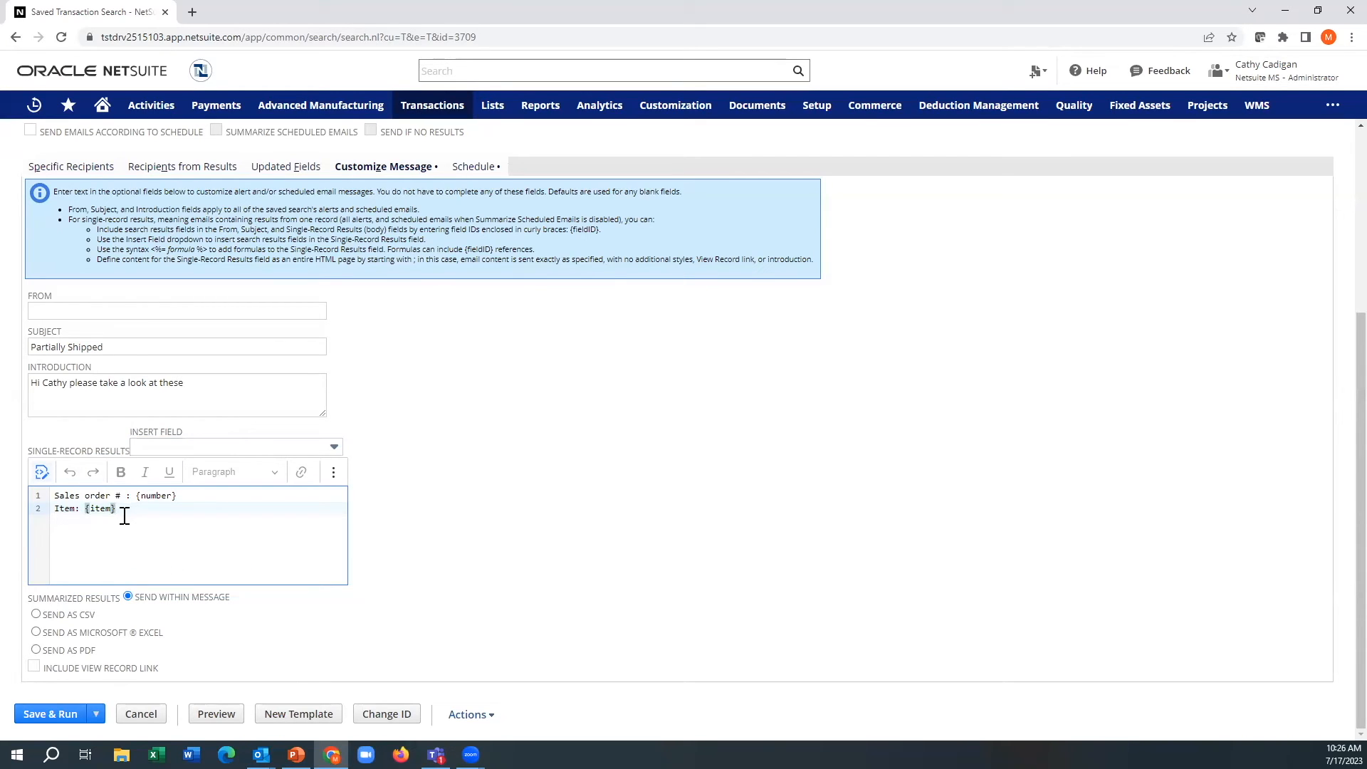
{"action": "key", "text": "Return"}
{"action": "left_click", "coordinate": [178, 447]}
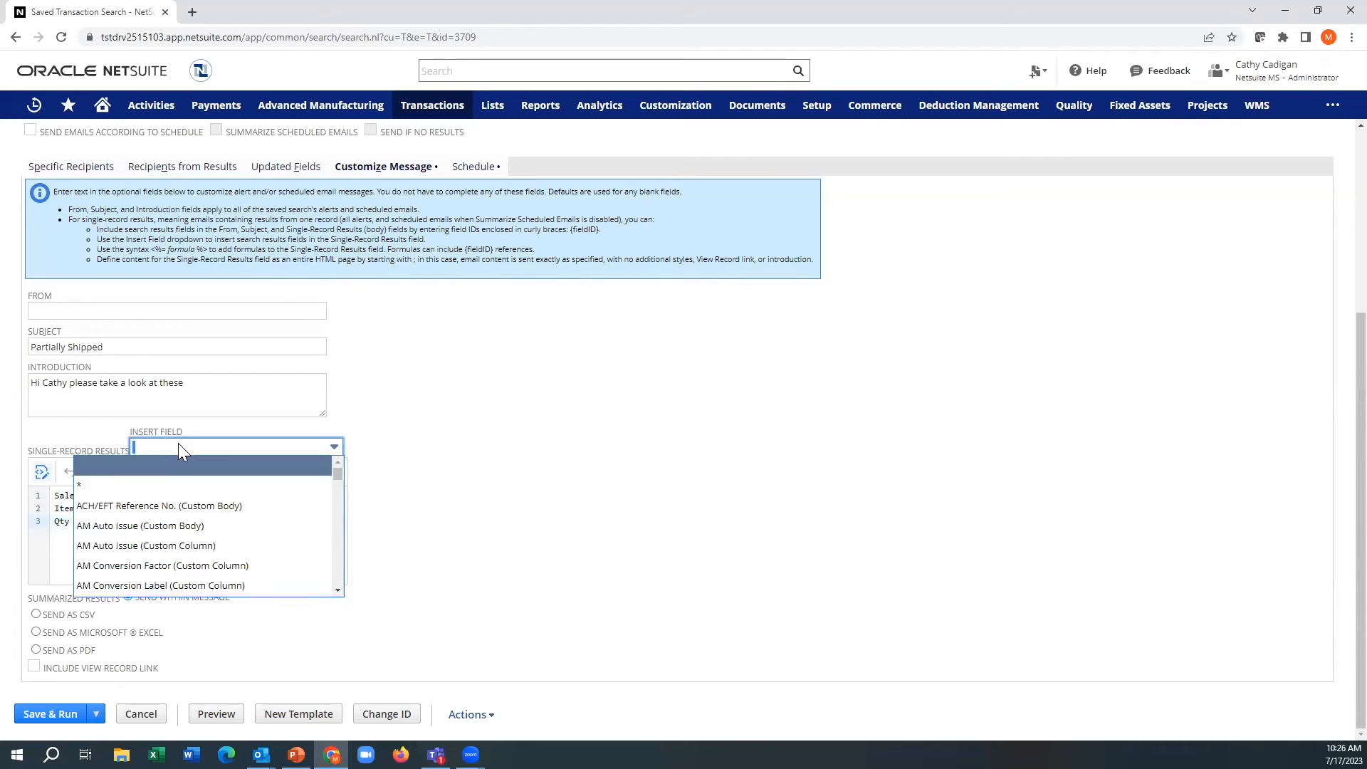
{"action": "type", "text": "Quantity"}
{"action": "left_click", "coordinate": [135, 470]}
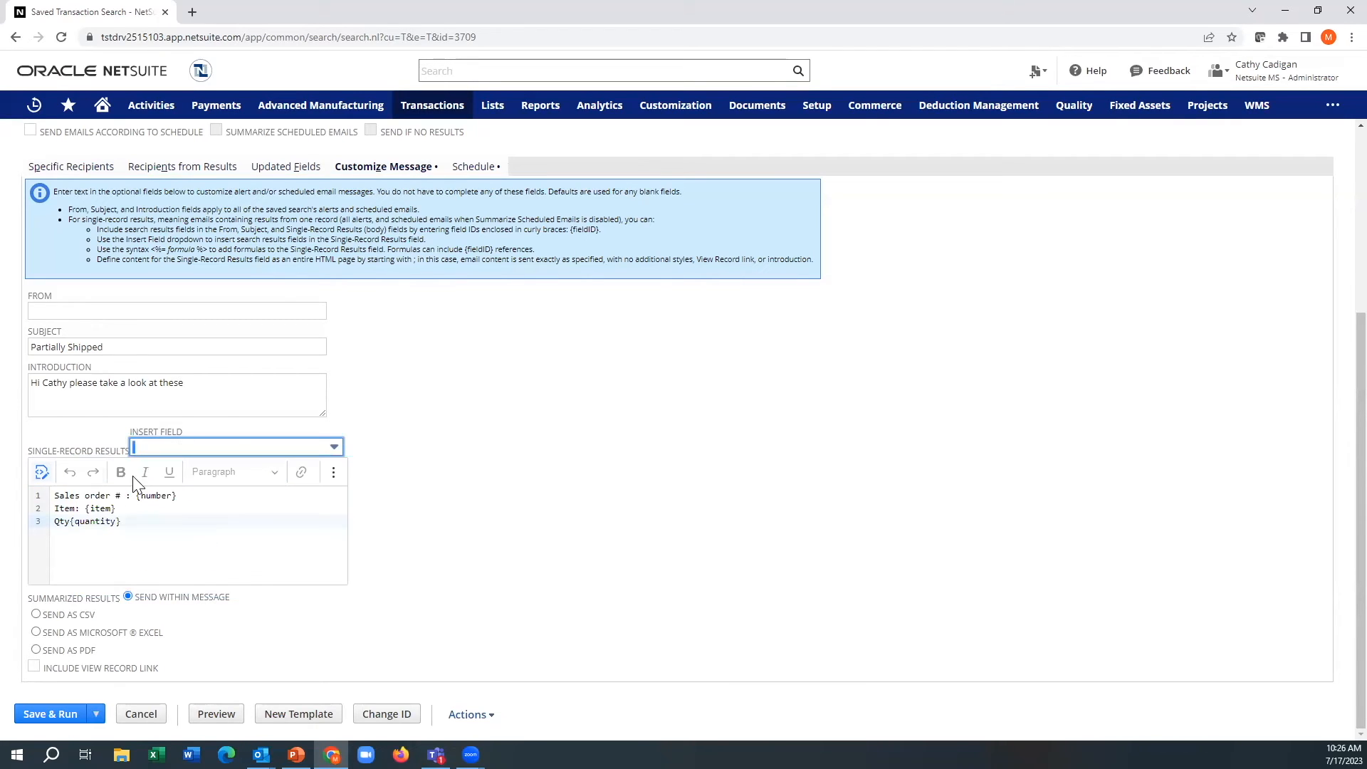
Step: Add the lines "Qty shipped: {quantityshiprecv}" and "sales rep: {salesrep}" to the single-record results using inserted fields
{"action": "left_click", "coordinate": [121, 526]}
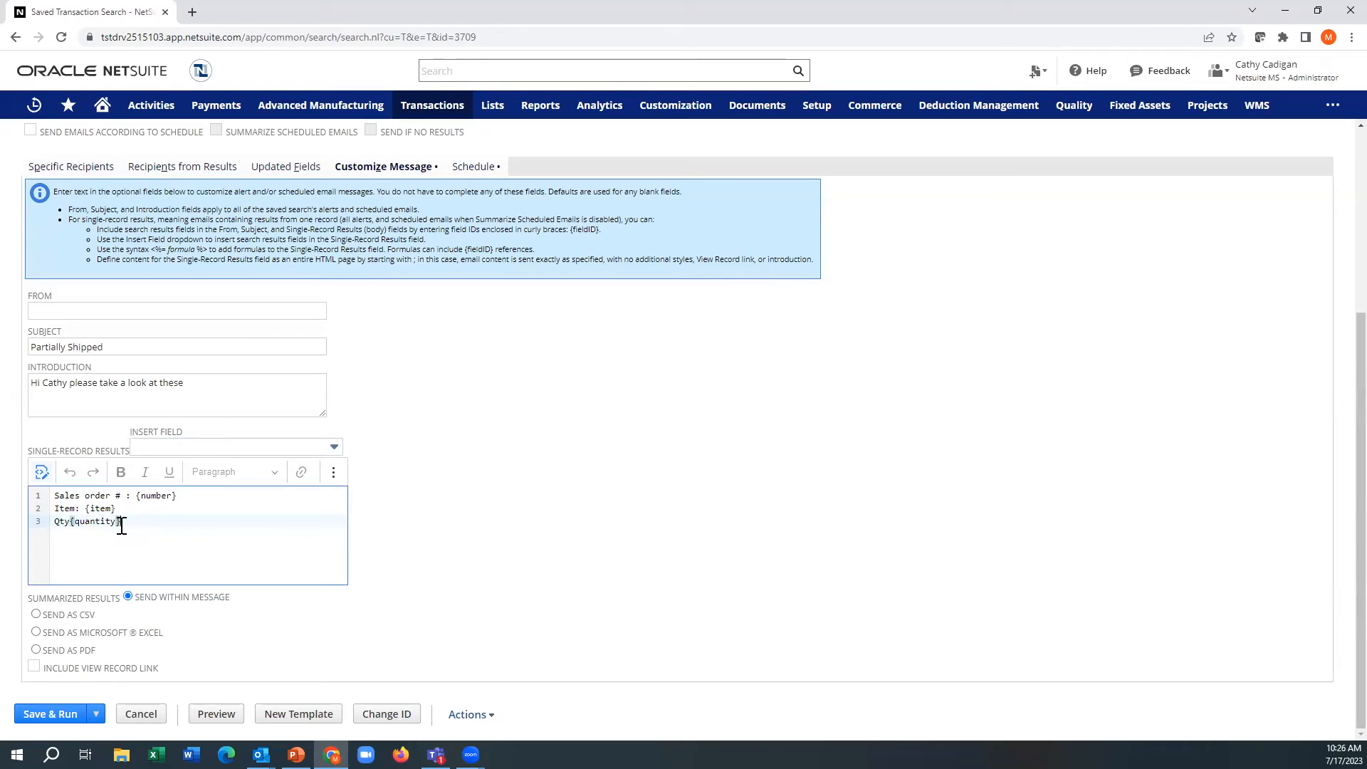
{"action": "key", "text": "Return"}
{"action": "left_click", "coordinate": [171, 445]}
{"action": "left_click", "coordinate": [158, 547]}
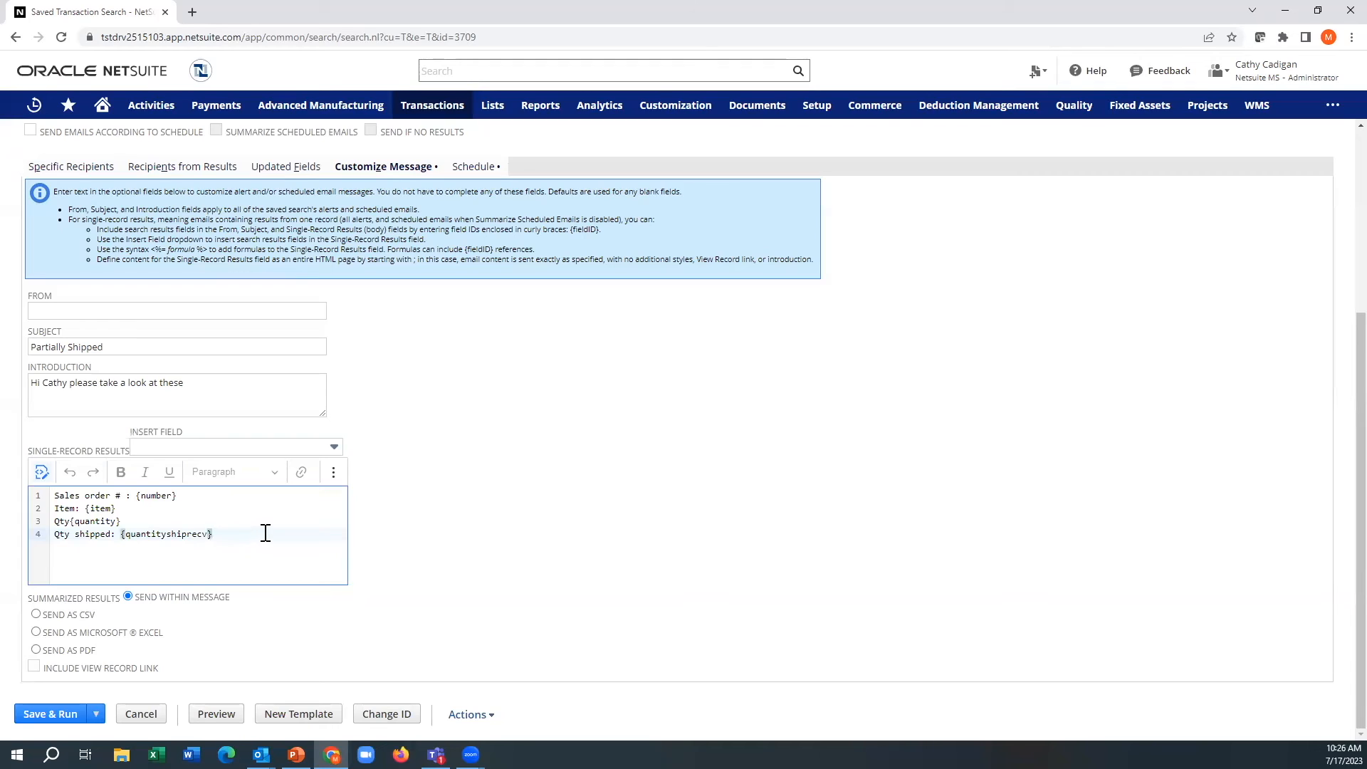
{"action": "key", "text": "Return"}
{"action": "left_click", "coordinate": [205, 449]}
{"action": "type", "text": "sa"}
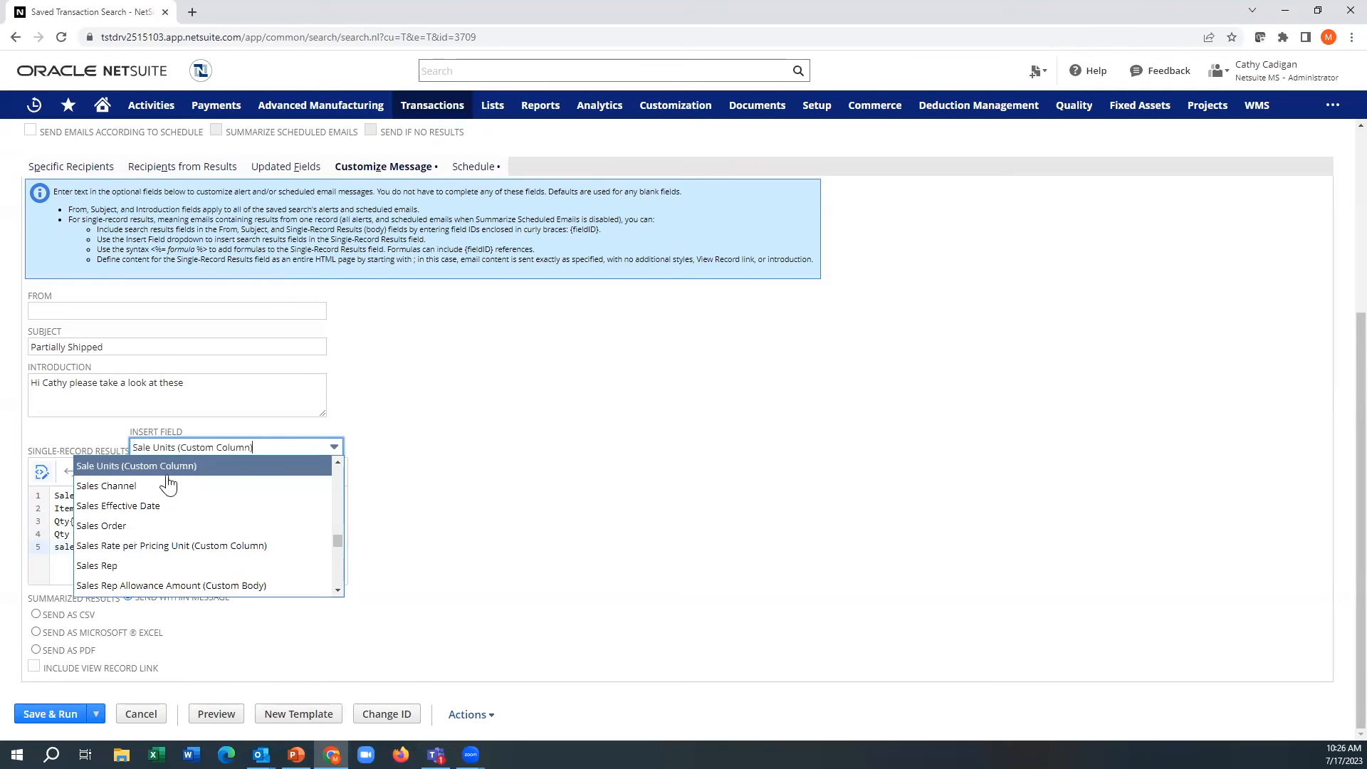
{"action": "left_click", "coordinate": [140, 566]}
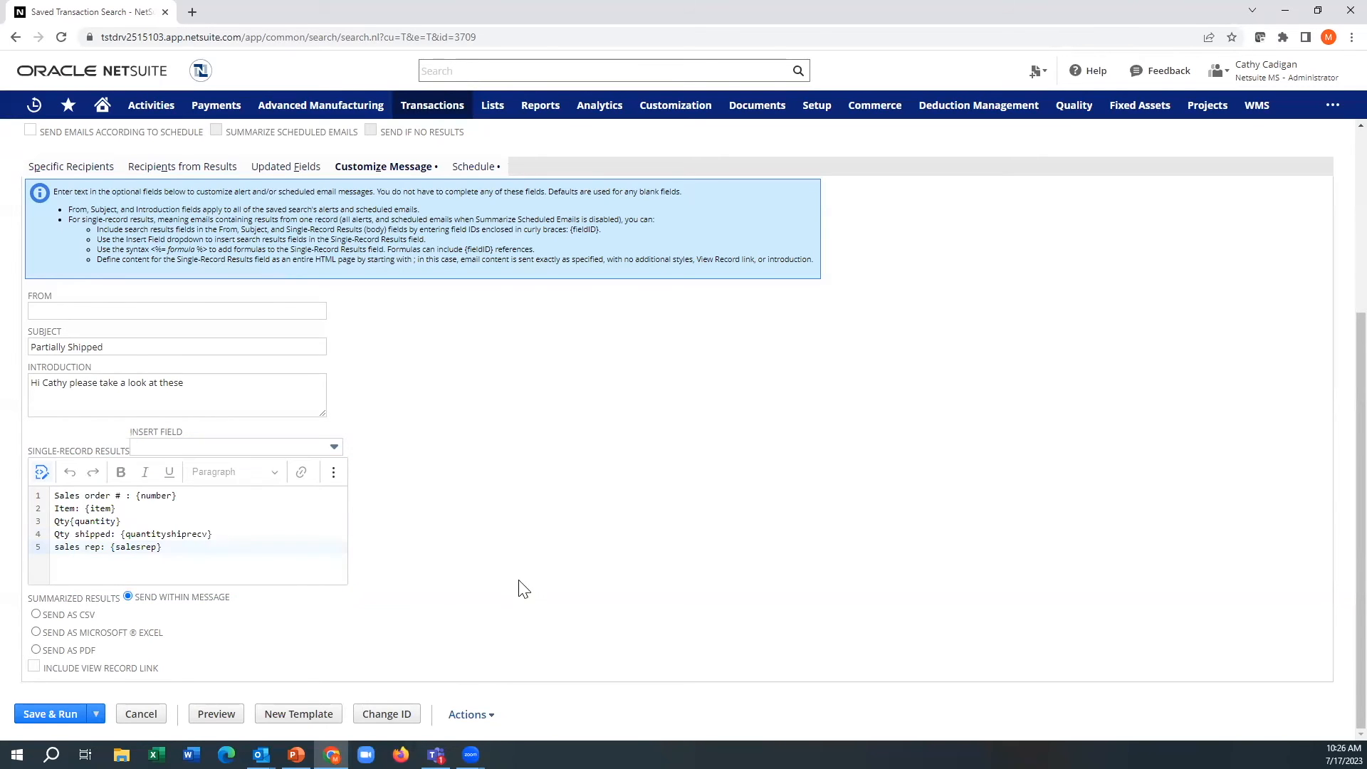
Step: Put "Below are orders that need your attention:" and a blank line above the record details, and include the view record link
{"action": "left_click", "coordinate": [53, 496]}
{"action": "key", "text": "Return"}
{"action": "key", "text": "Return"}
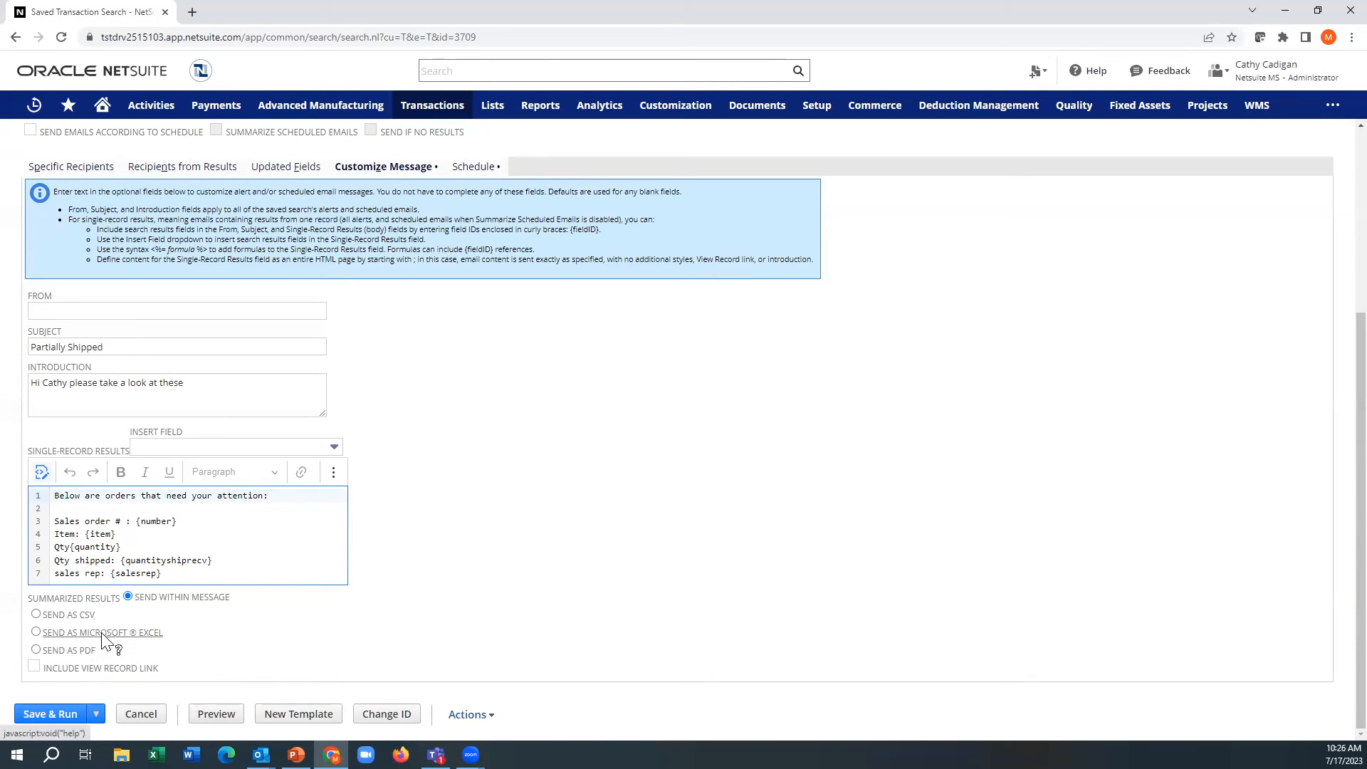
{"action": "left_click", "coordinate": [41, 671]}
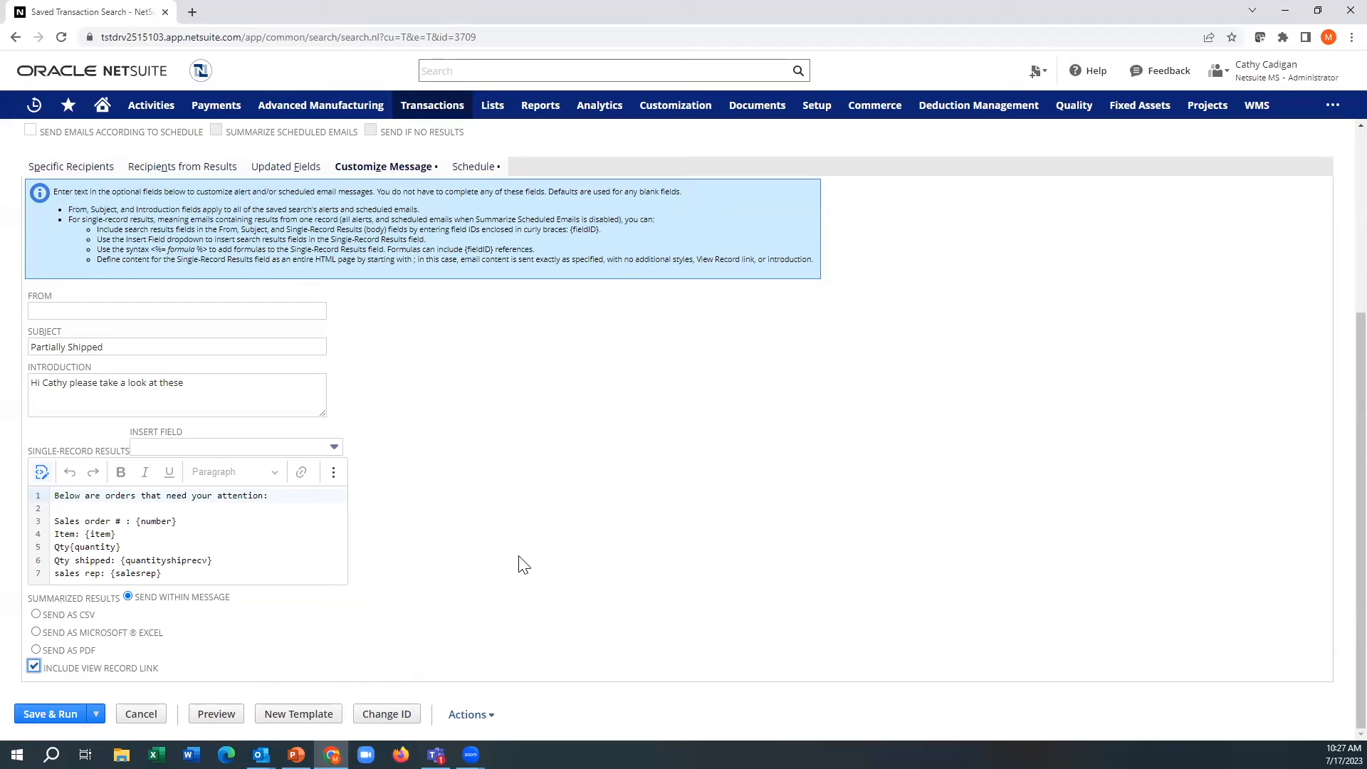
Step: Review the alert's schedule, message and recipient settings, and save and run the search
{"action": "left_click", "coordinate": [472, 173]}
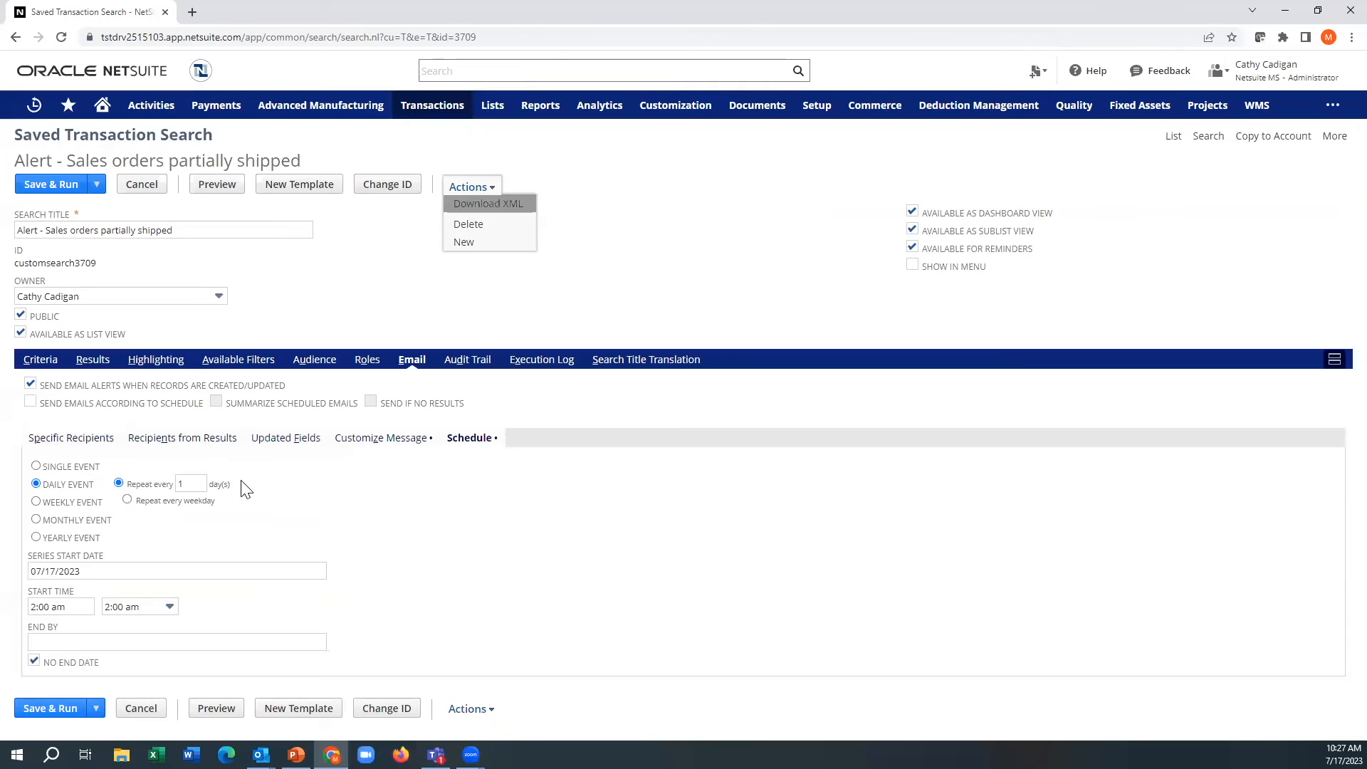
{"action": "left_click", "coordinate": [367, 446]}
{"action": "scroll", "coordinate": [527, 616], "scroll_direction": "down", "scroll_amount": 3}
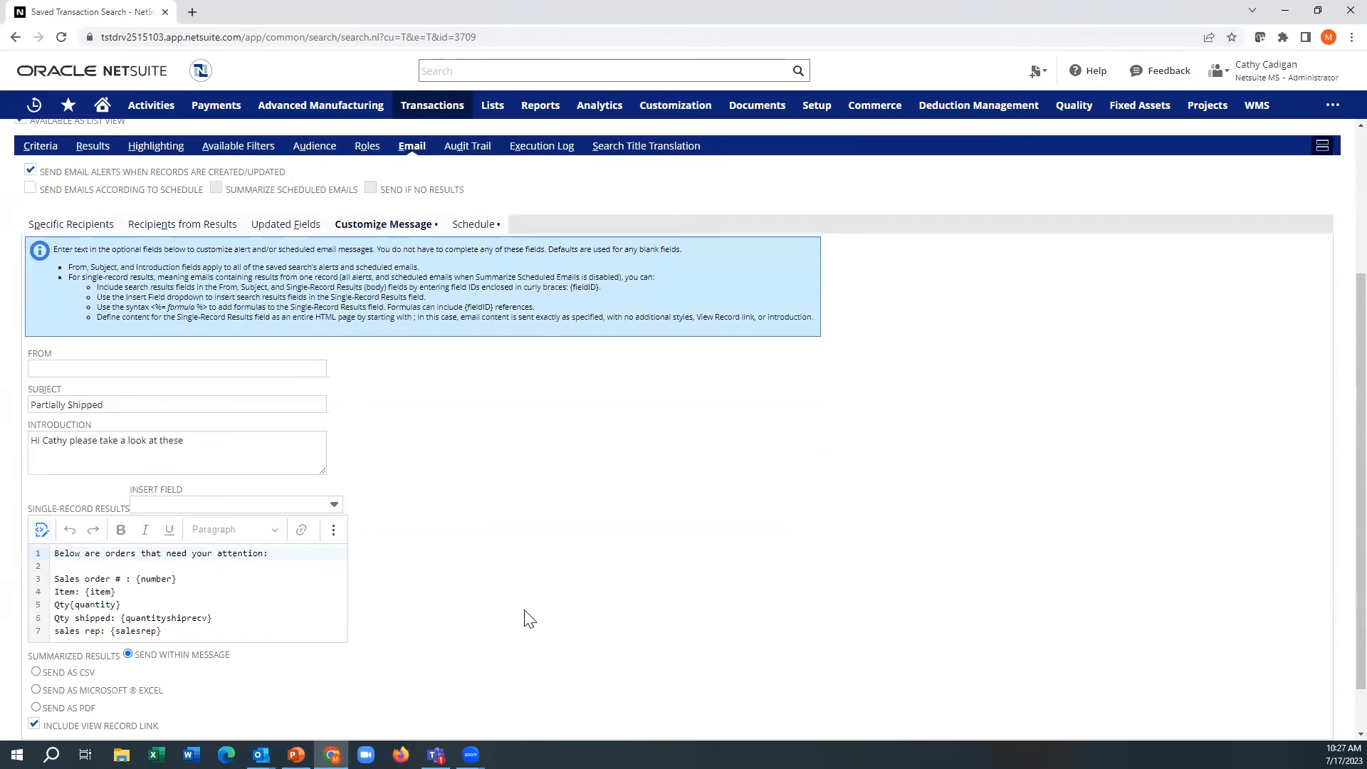
{"action": "scroll", "coordinate": [527, 616], "scroll_direction": "down", "scroll_amount": 1}
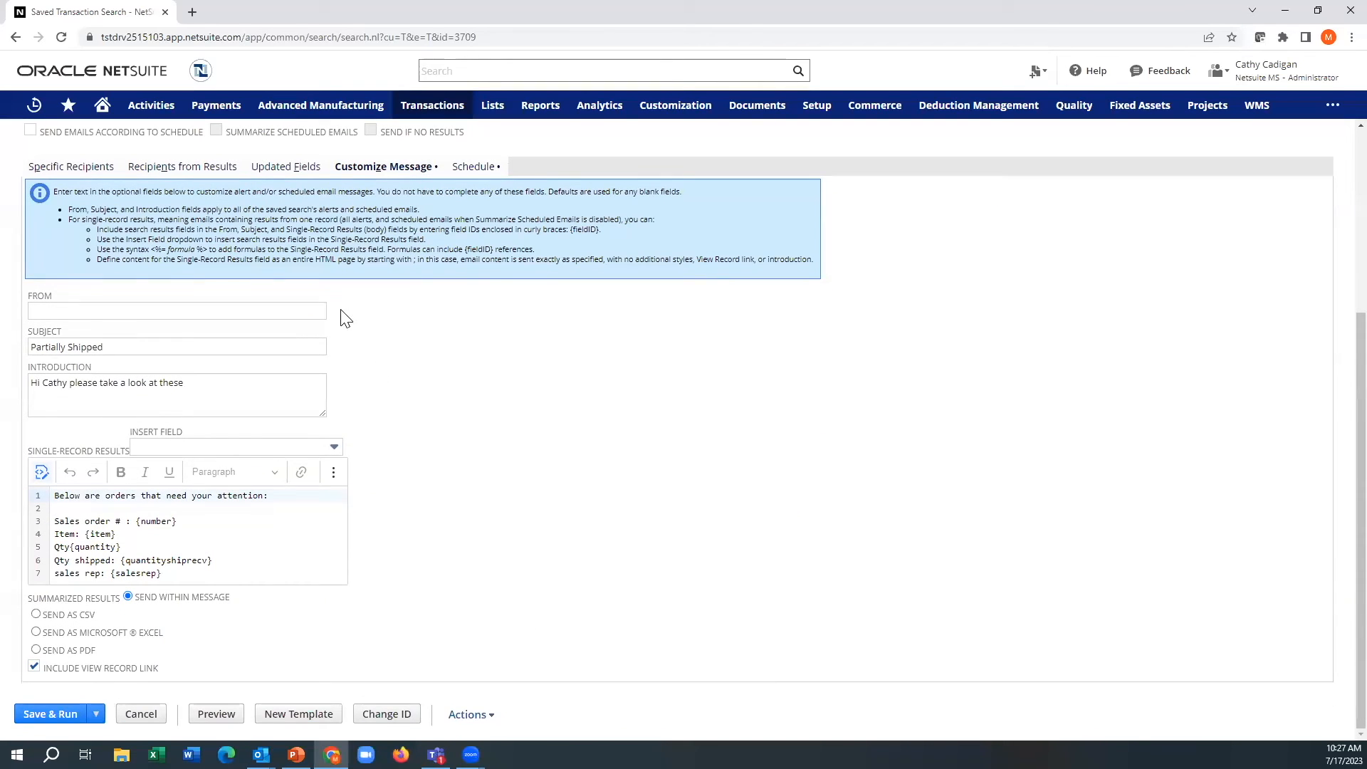
{"action": "left_click", "coordinate": [186, 168]}
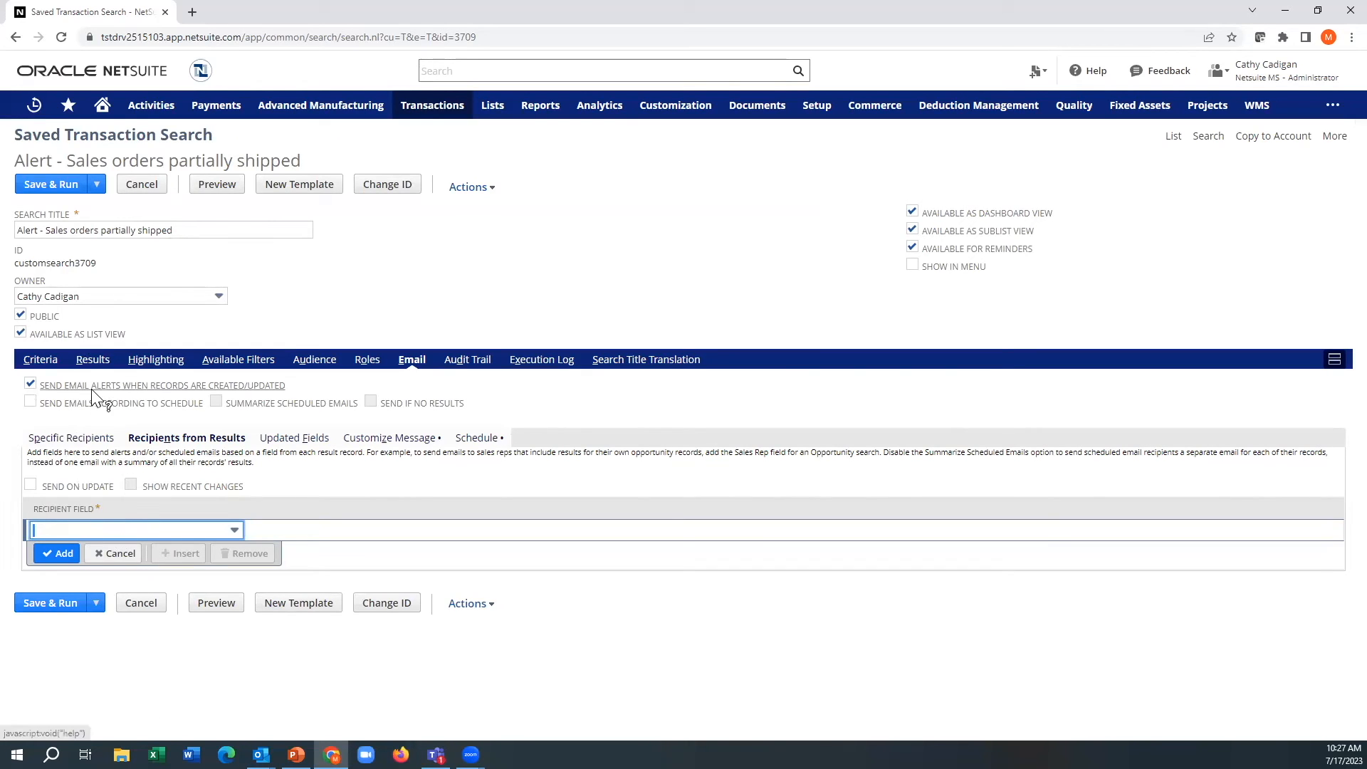
{"action": "left_click", "coordinate": [66, 438]}
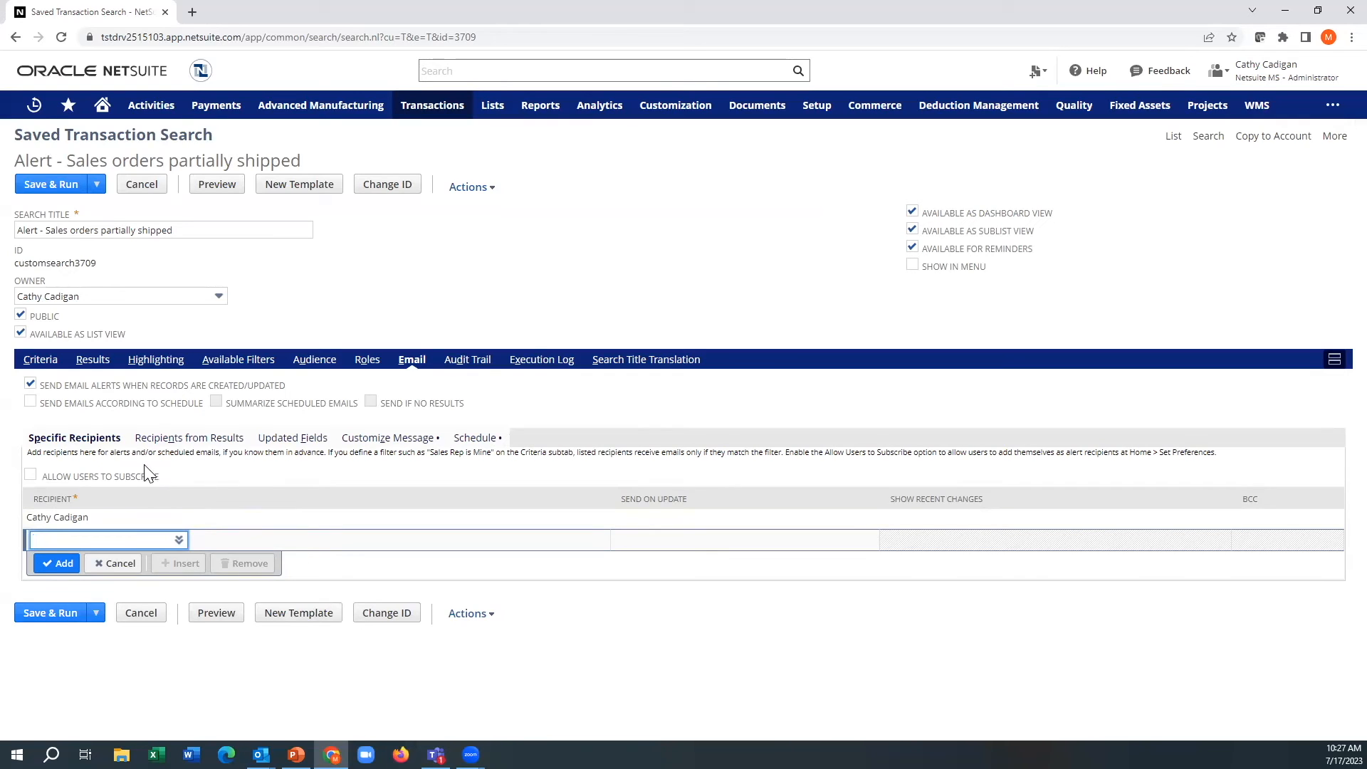
{"action": "left_click", "coordinate": [69, 191]}
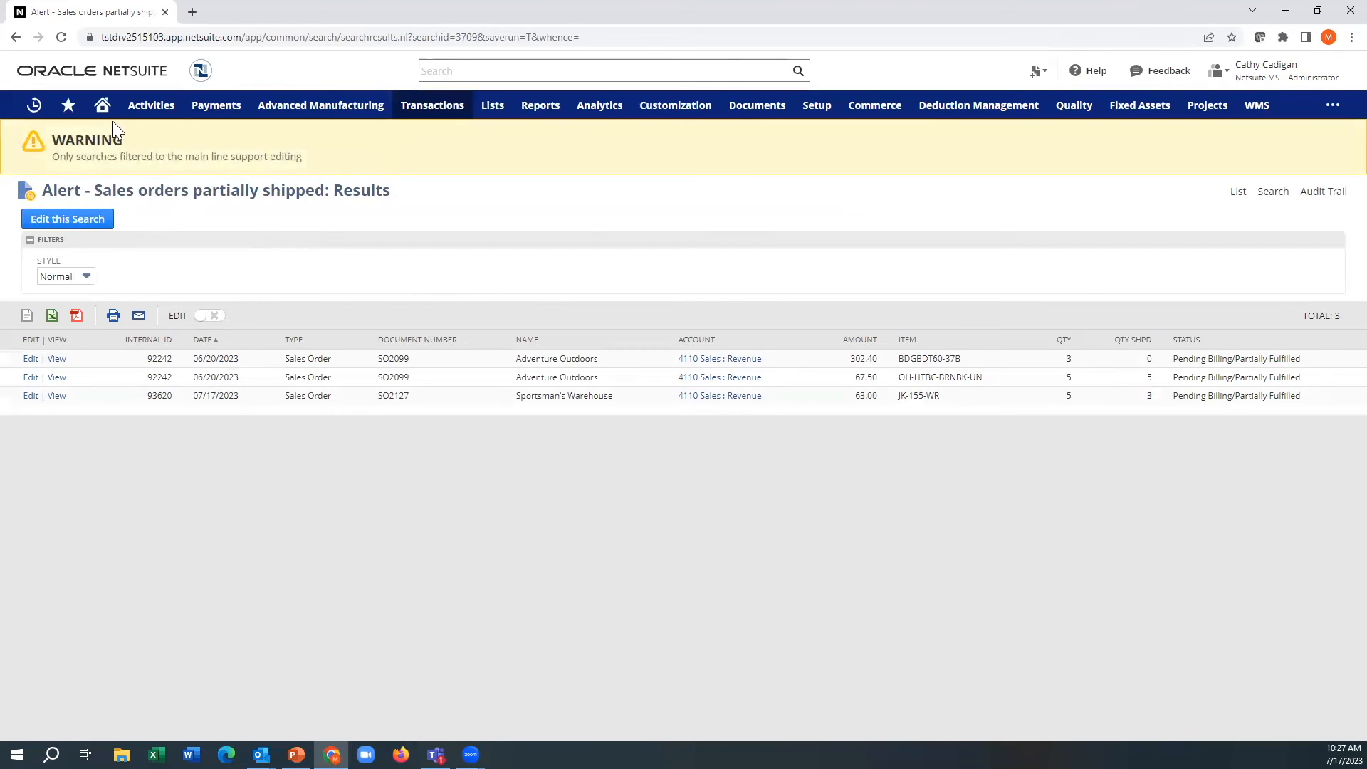
Step: Open the Home dashboard in a new tab and add "Alert - Sales orders partially shipped" to its reminders
{"action": "mouse_move", "coordinate": [103, 107]}
{"action": "middle_click", "coordinate": [107, 141]}
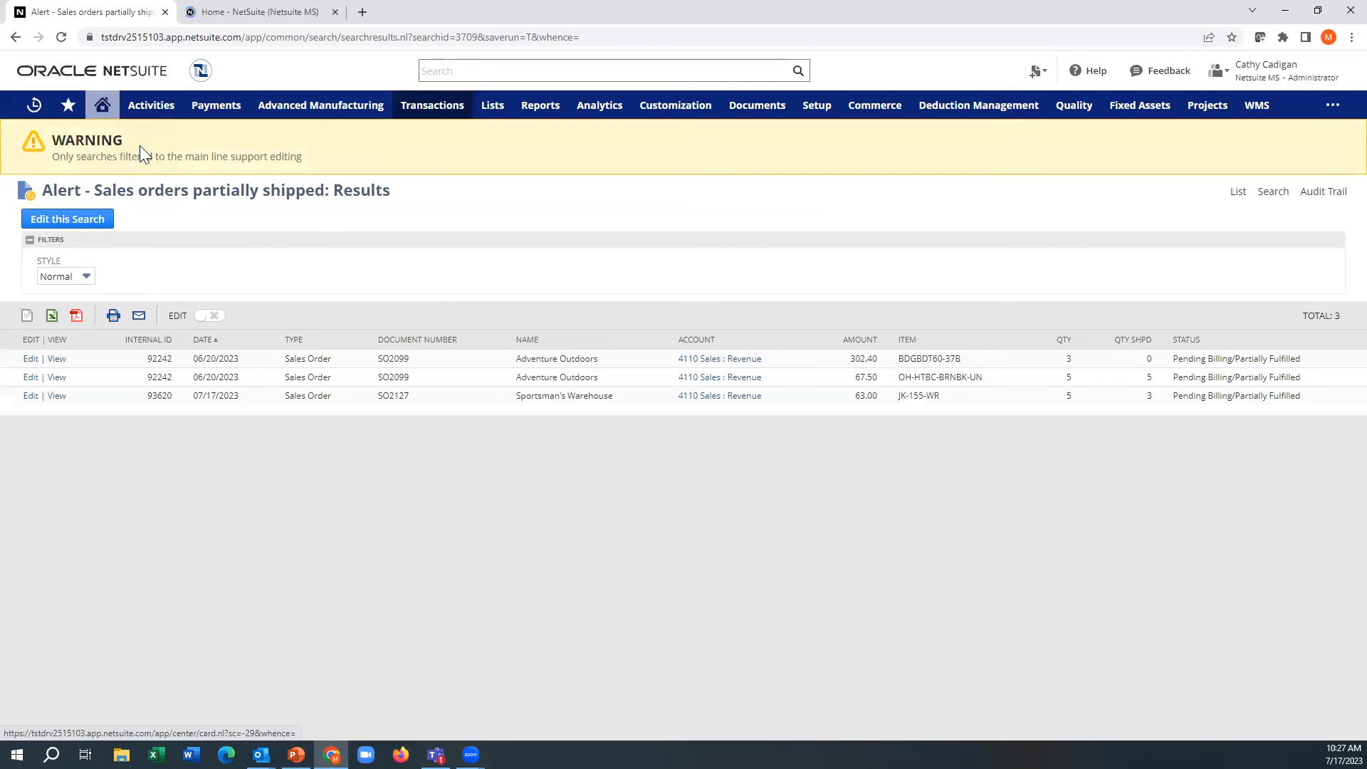
{"action": "left_click", "coordinate": [214, 13]}
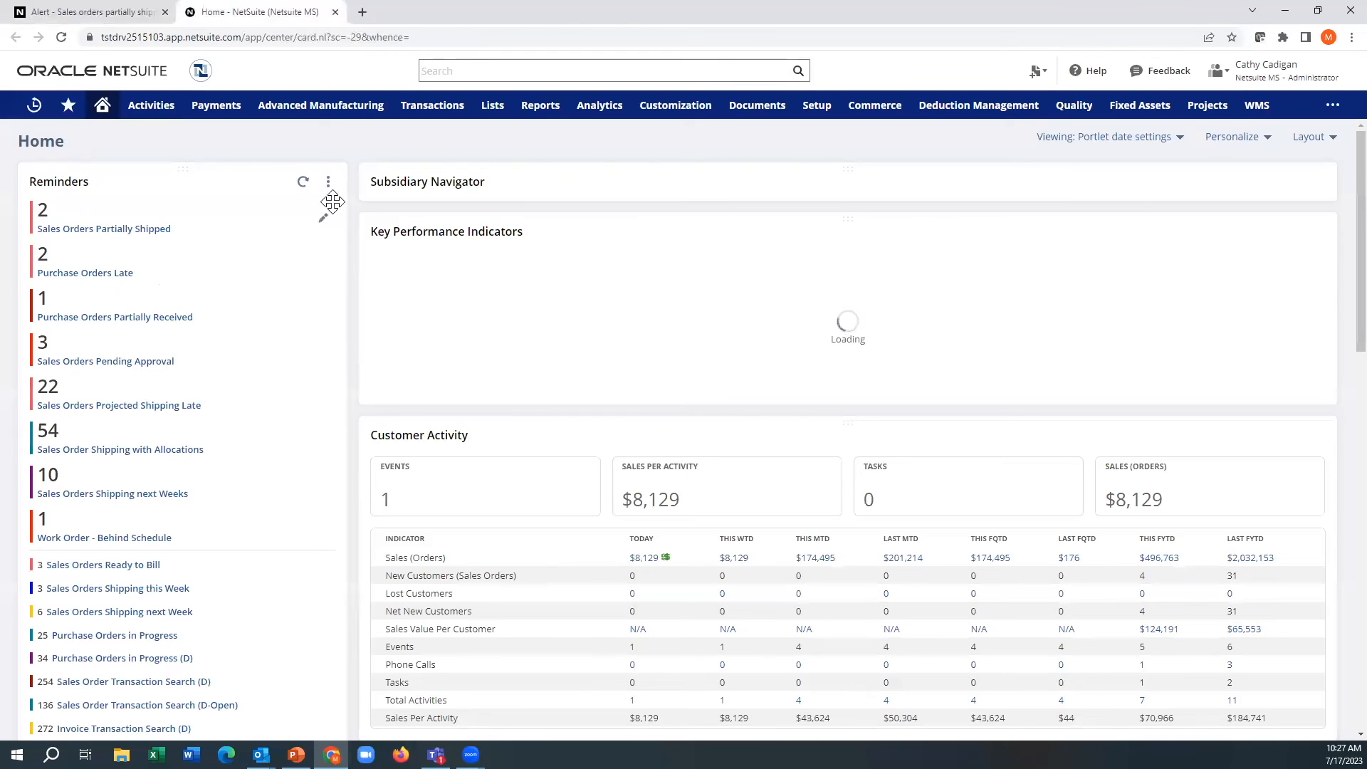
{"action": "left_click", "coordinate": [328, 182]}
{"action": "left_click", "coordinate": [322, 205]}
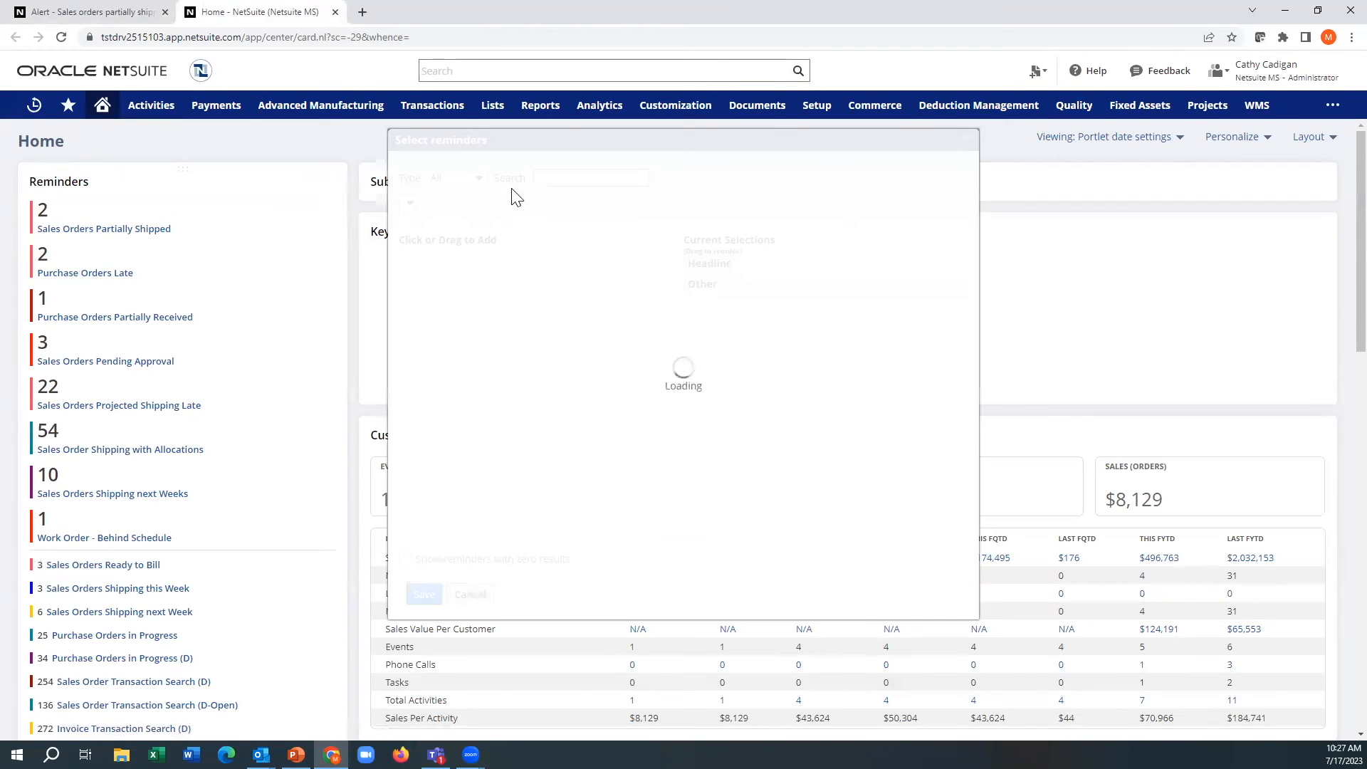
{"action": "left_click", "coordinate": [564, 177]}
{"action": "type", "text": "alert"}
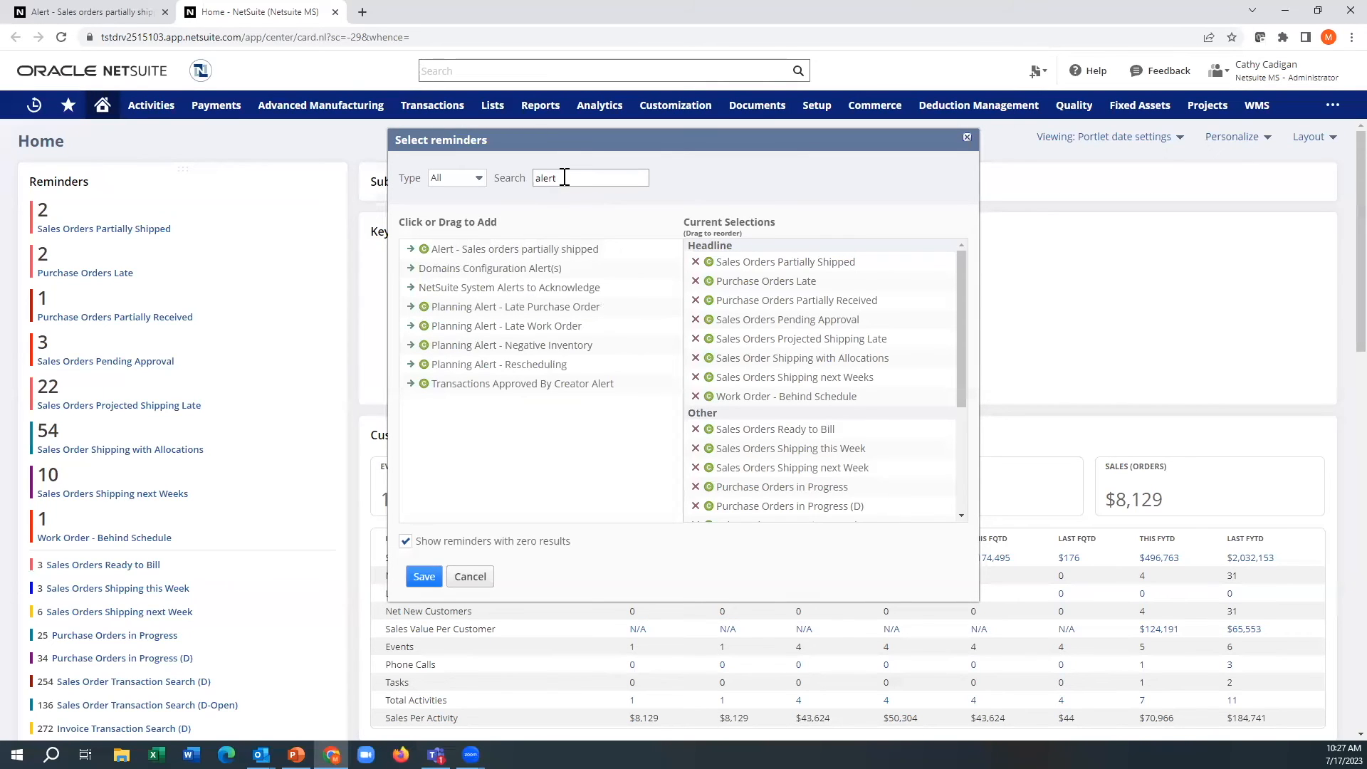
{"action": "left_click", "coordinate": [551, 249]}
{"action": "left_click", "coordinate": [424, 577]}
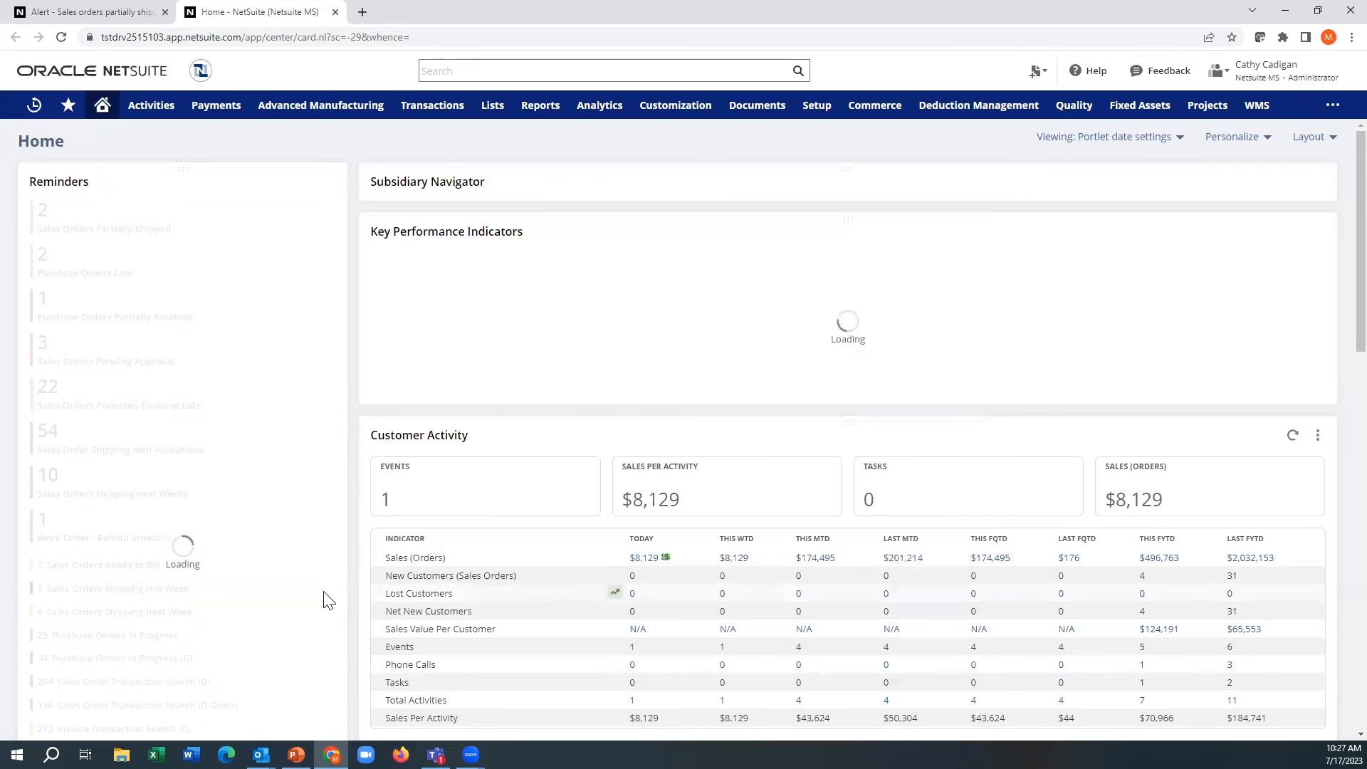
Step: Display the "Alert - Sales orders partially shipped" reminder as a headline with a red highlighting rule for values greater than or equal to 0
{"action": "scroll", "coordinate": [292, 598], "scroll_direction": "down", "scroll_amount": 3}
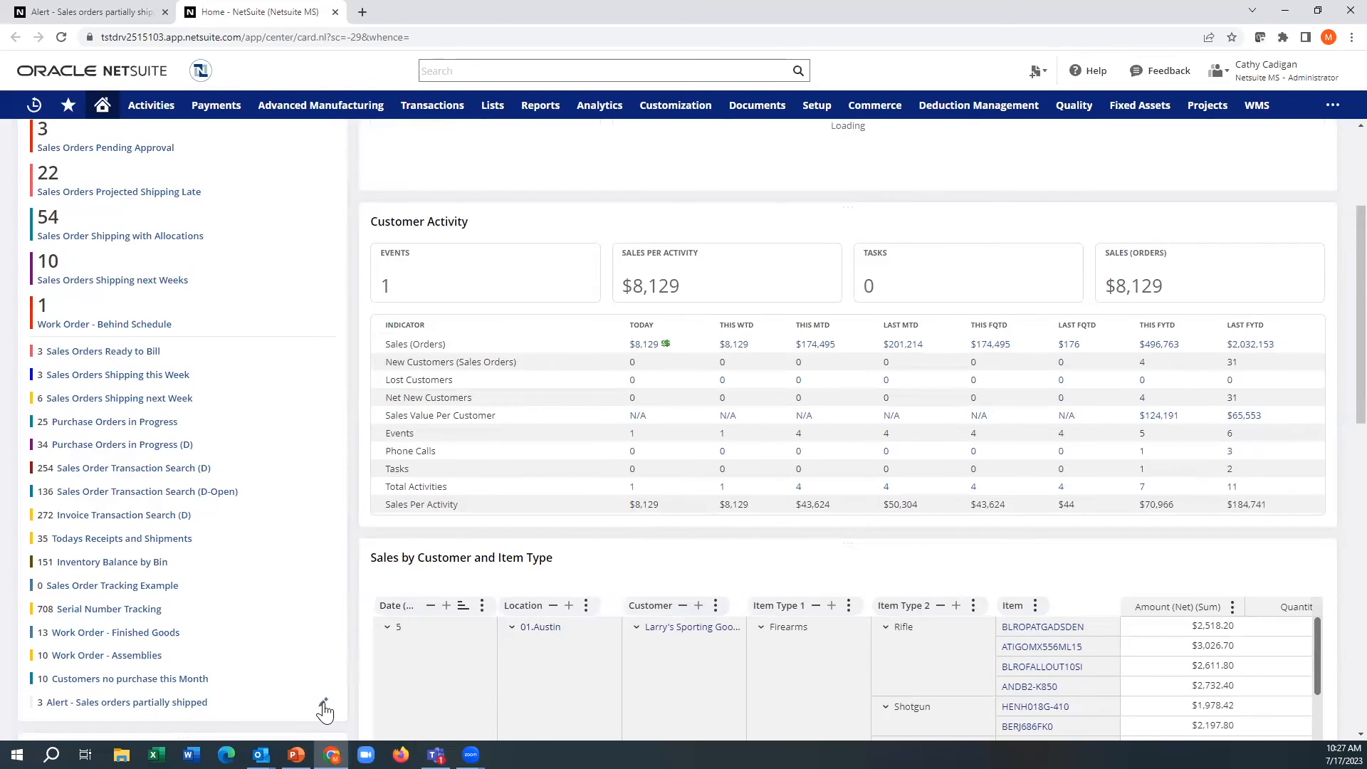
{"action": "left_click", "coordinate": [324, 705]}
{"action": "left_click", "coordinate": [552, 338]}
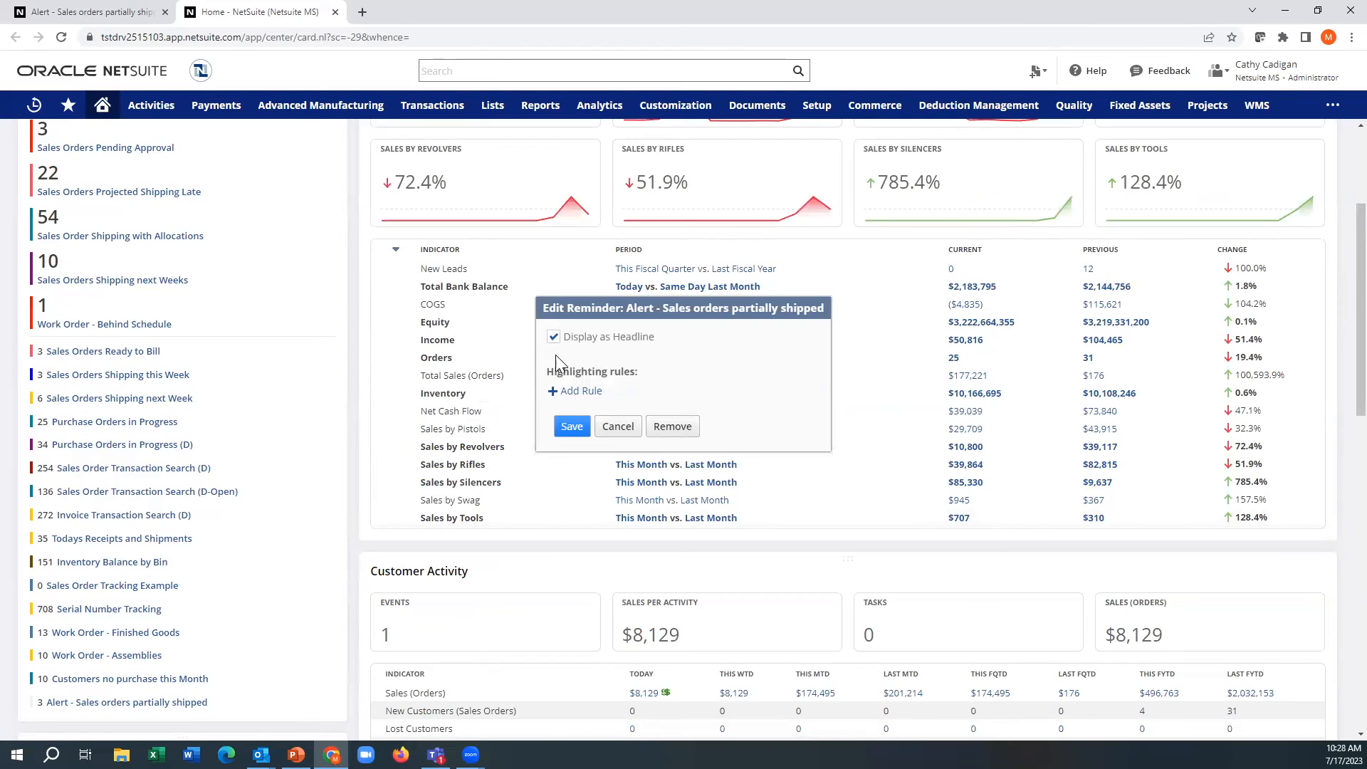
{"action": "left_click", "coordinate": [573, 391]}
{"action": "left_click", "coordinate": [578, 396]}
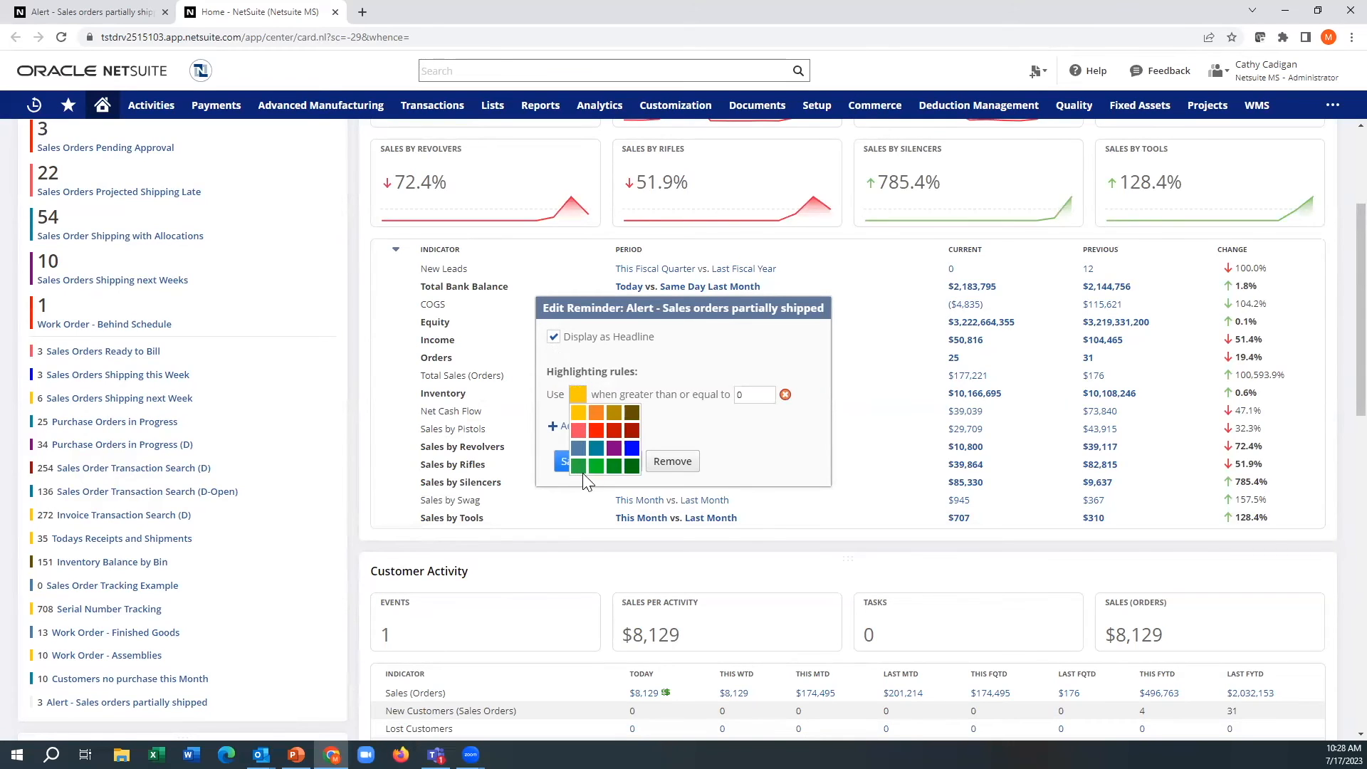
{"action": "left_click", "coordinate": [596, 438]}
{"action": "left_click", "coordinate": [572, 461]}
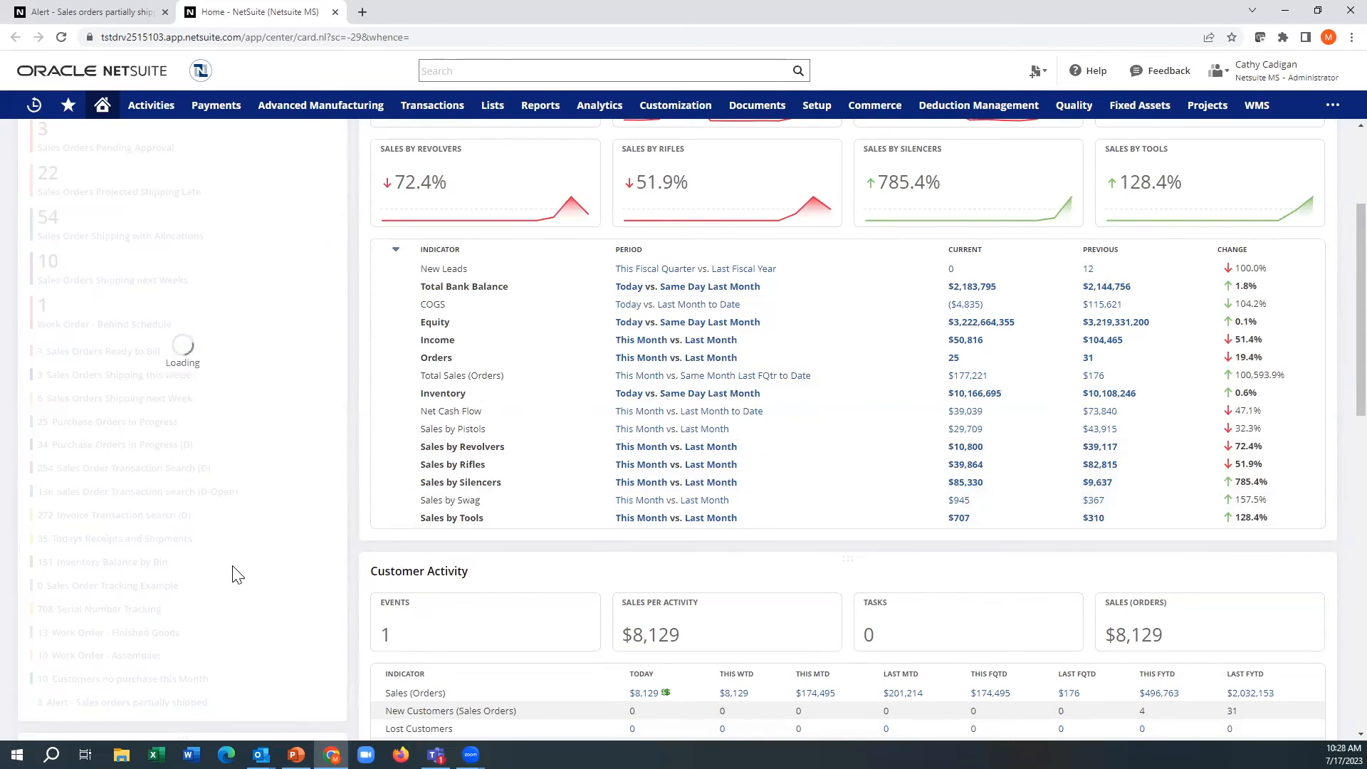
{"action": "scroll", "coordinate": [220, 585], "scroll_direction": "up", "scroll_amount": 3}
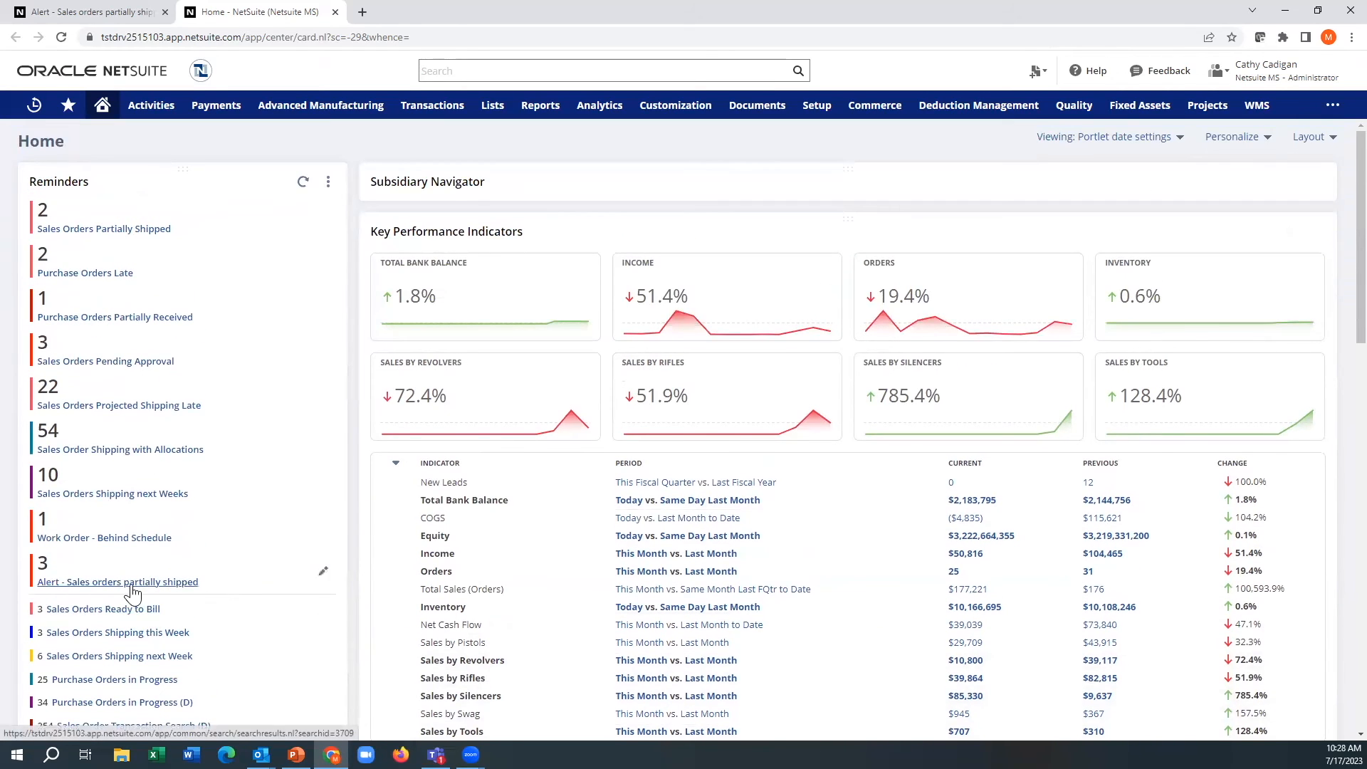
{"action": "key", "text": "ctrl"}
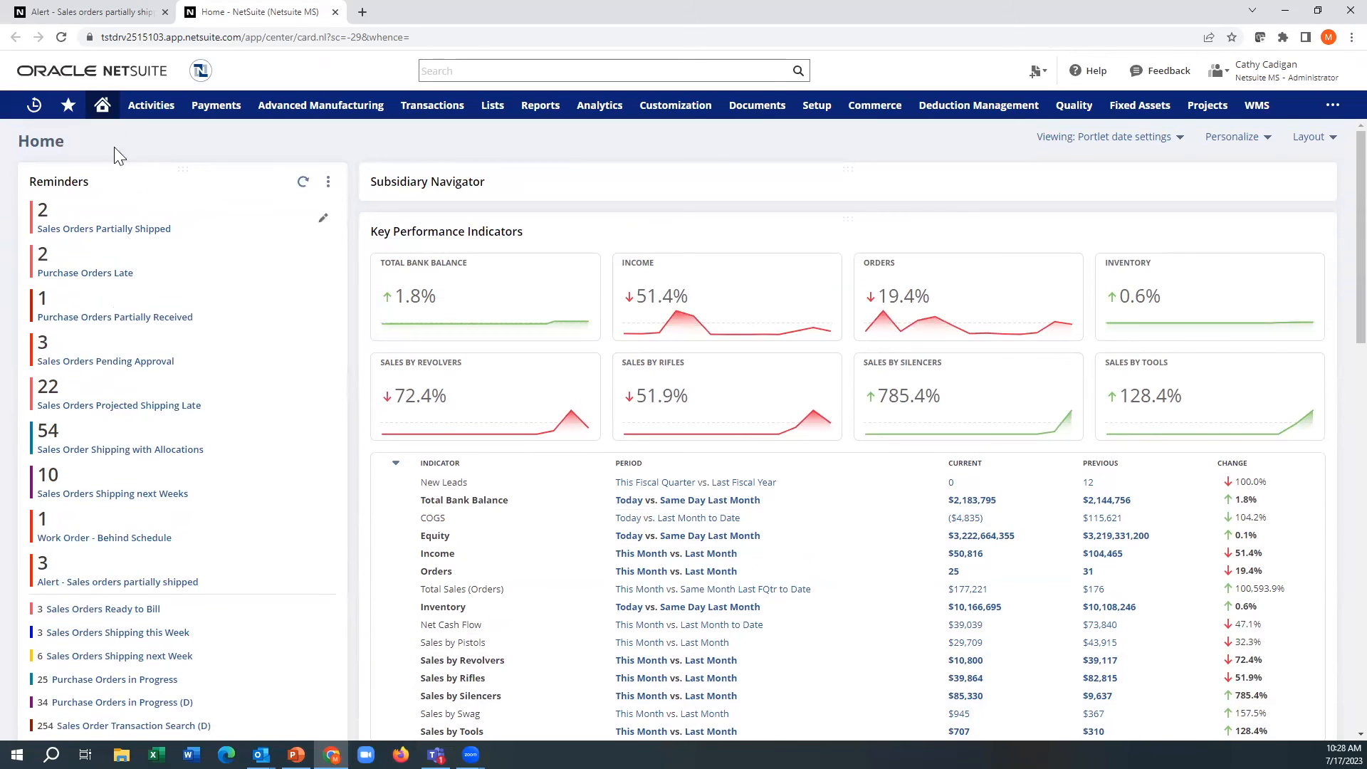
Step: Close the saved search's browser tab, switch to Outlook and open the Alerts mail folder
{"action": "left_click", "coordinate": [165, 13]}
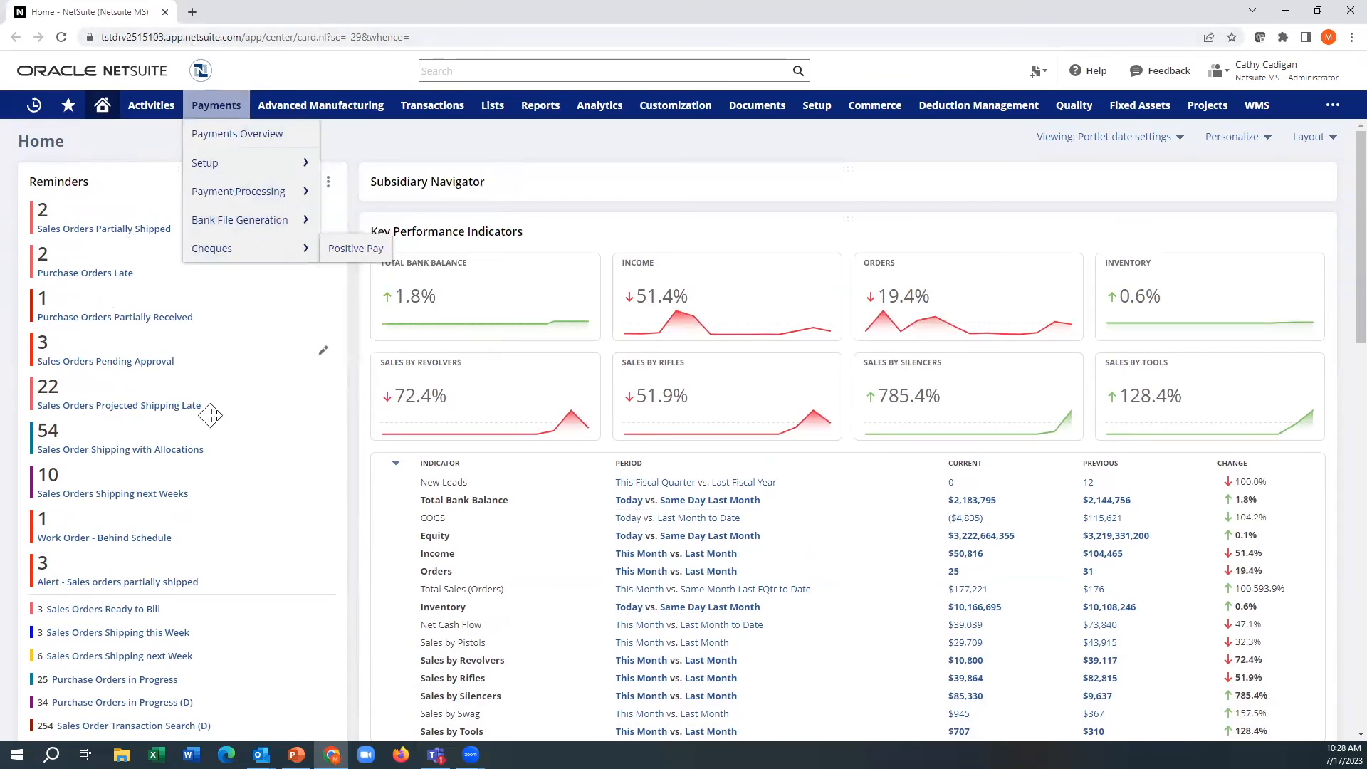
{"action": "mouse_move", "coordinate": [261, 754]}
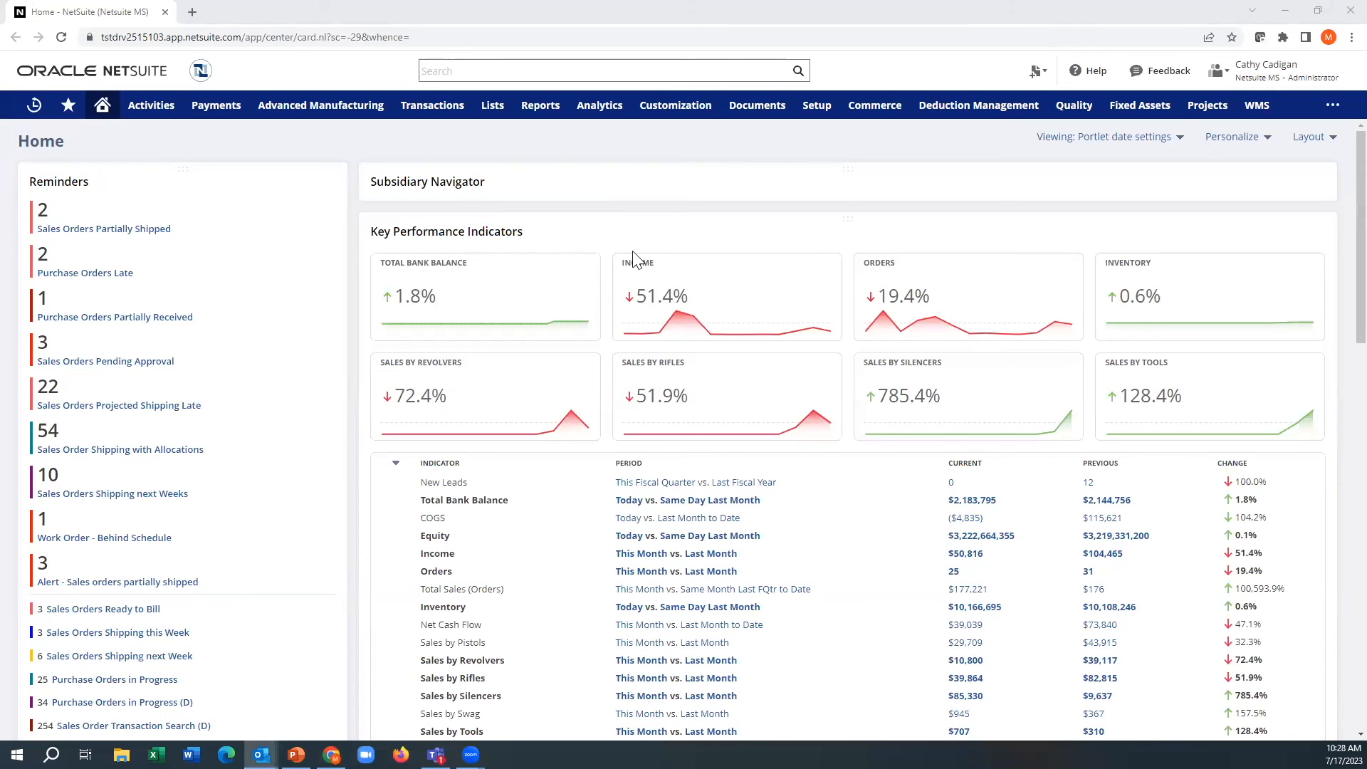
{"action": "left_click", "coordinate": [706, 235]}
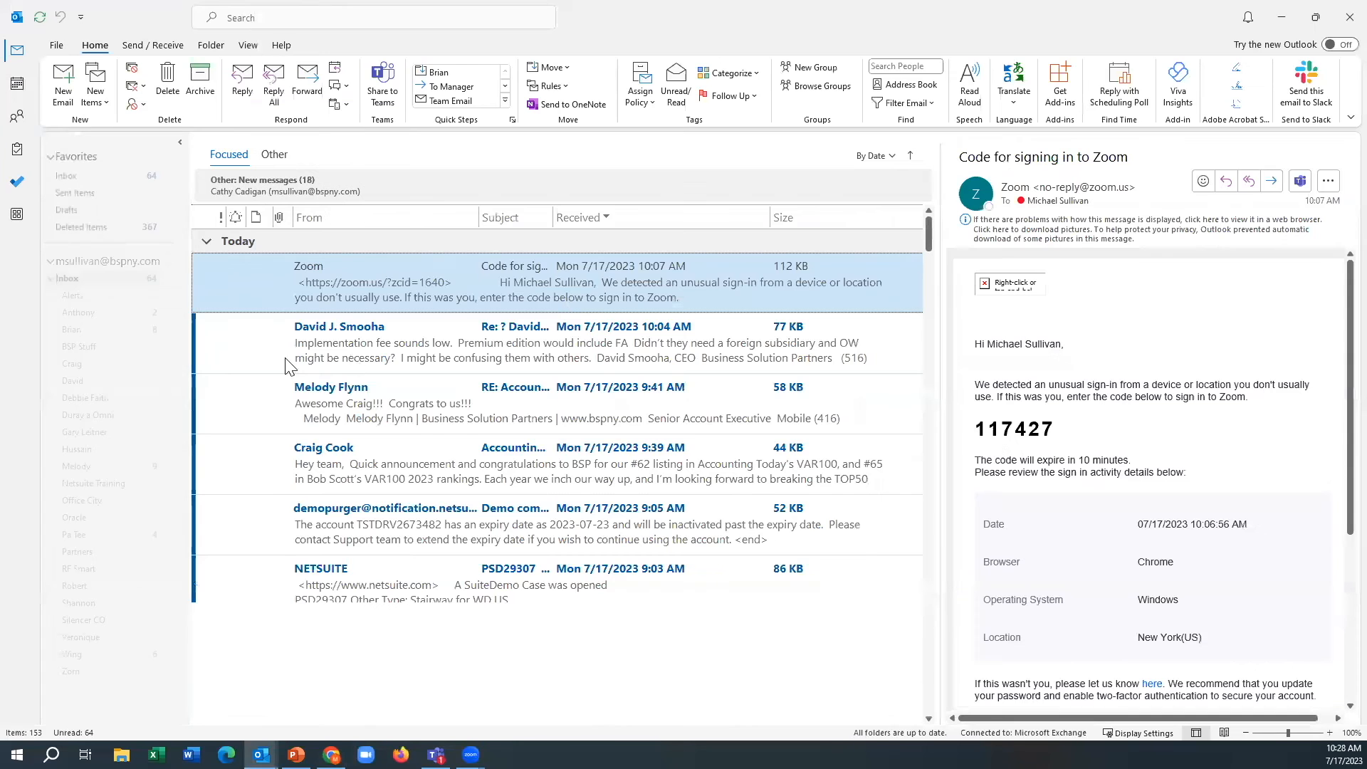
{"action": "left_click", "coordinate": [72, 294]}
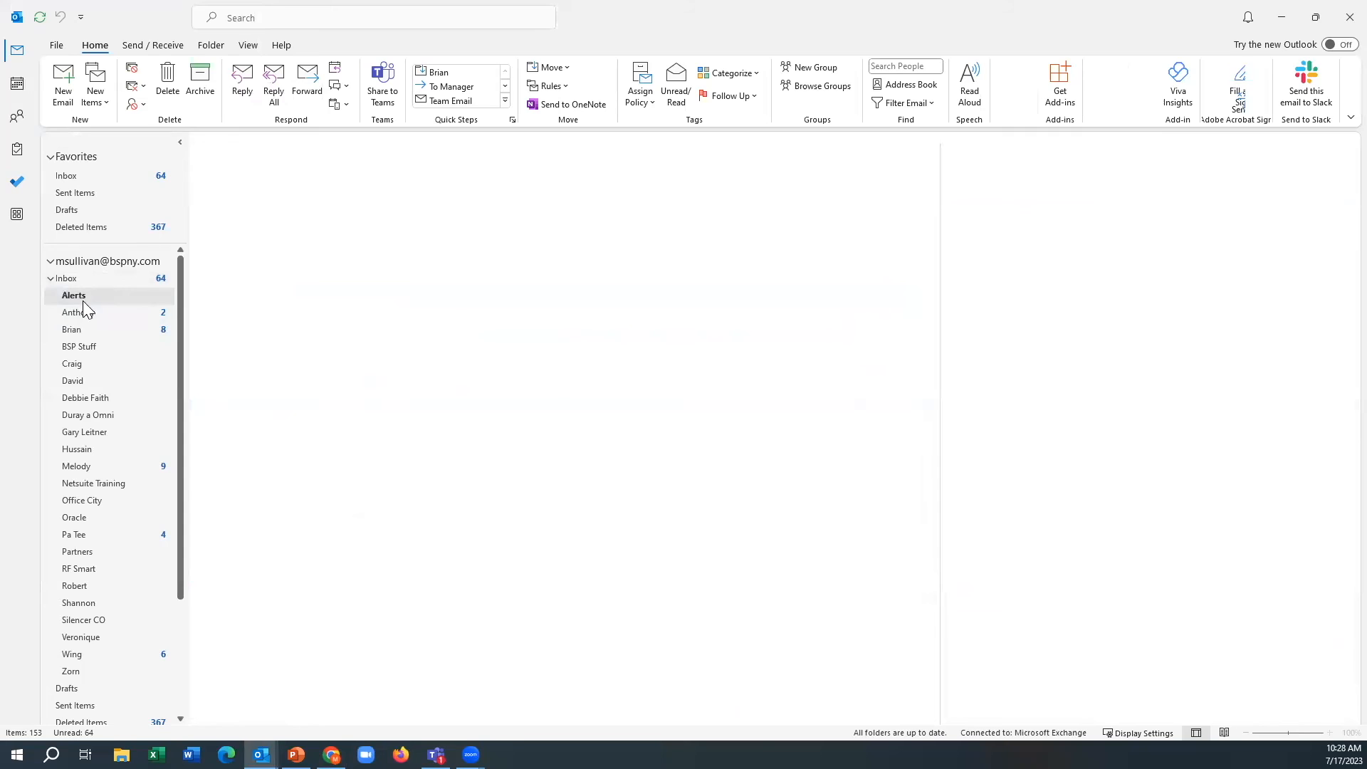
Step: Examine the "Below Margin Goals" and "Sales under 15% GP" alert emails, including the subject, custom message and invoice details
{"action": "left_click", "coordinate": [339, 251]}
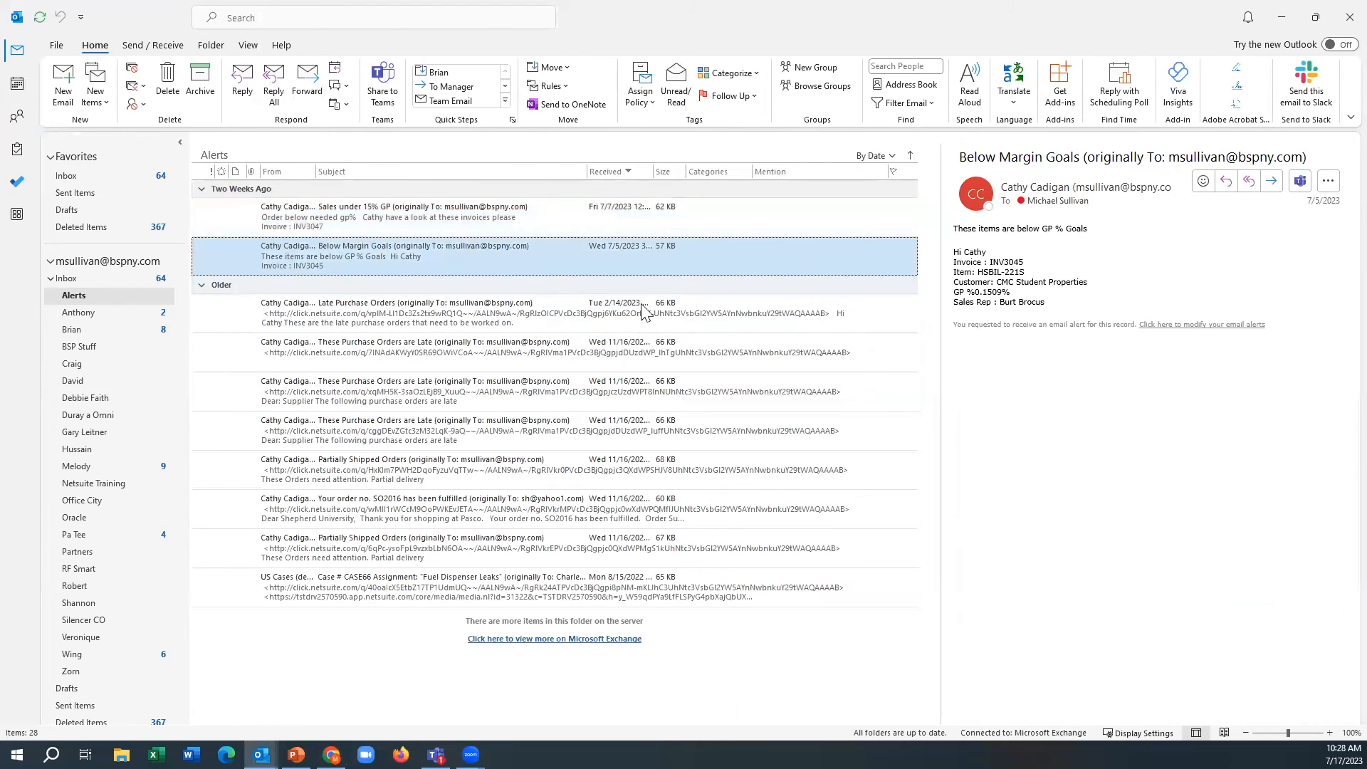
{"action": "left_click_drag", "start_coordinate": [963, 157], "coordinate": [1074, 157]}
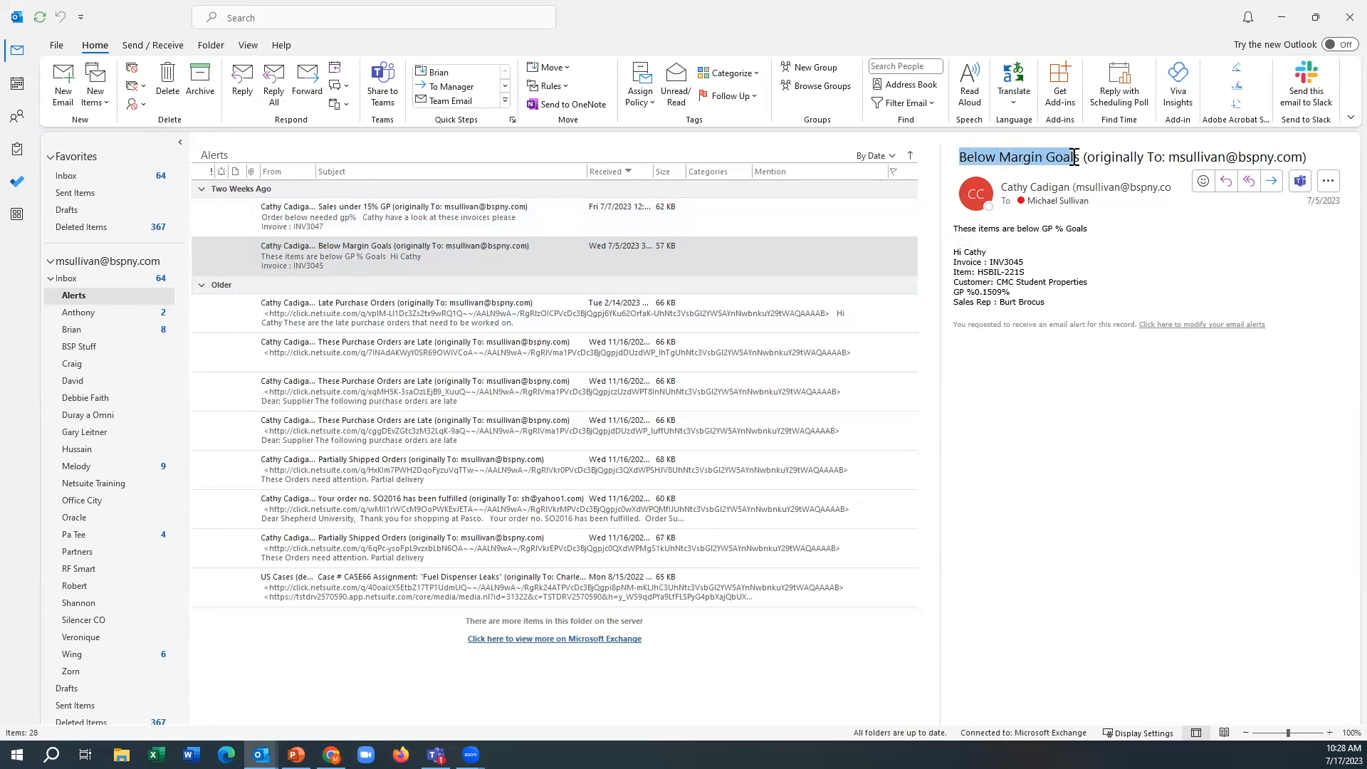
{"action": "left_click", "coordinate": [503, 220]}
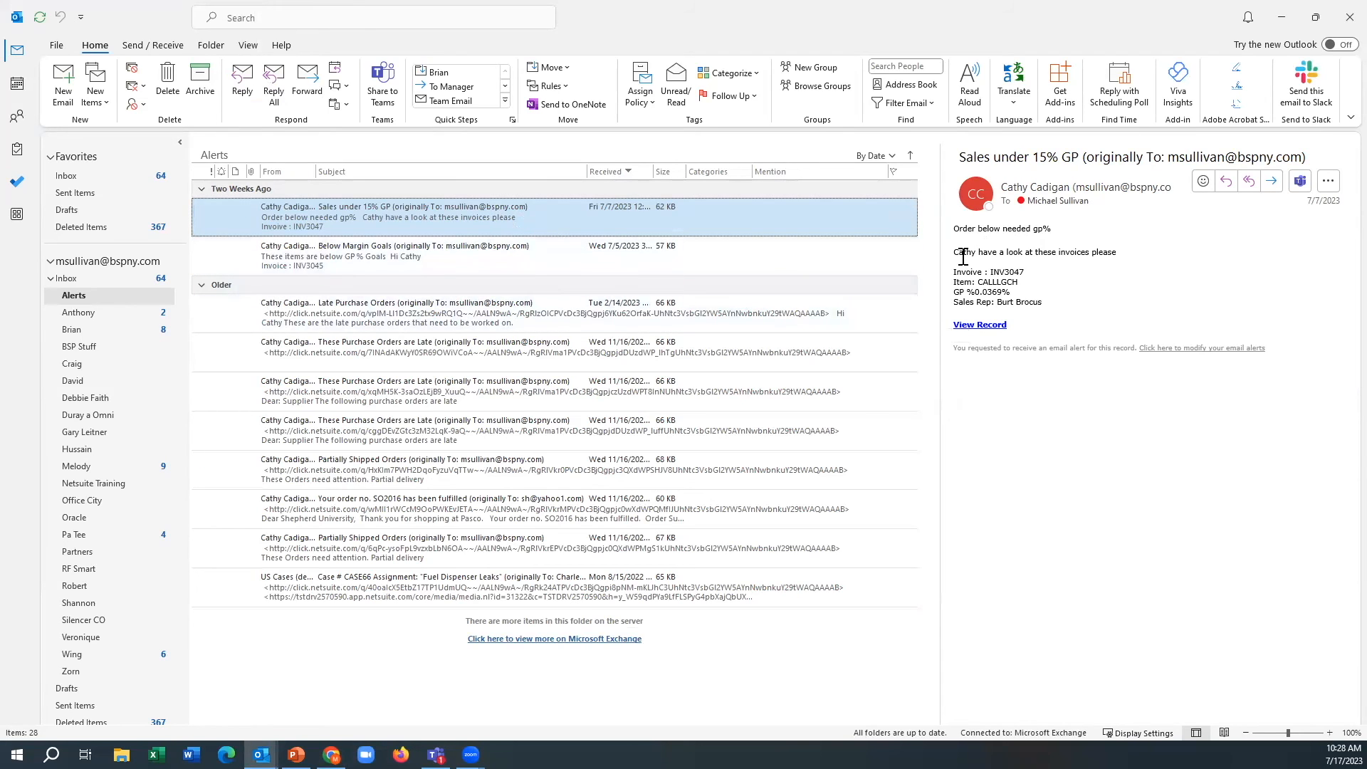
{"action": "left_click_drag", "start_coordinate": [954, 254], "coordinate": [1114, 262]}
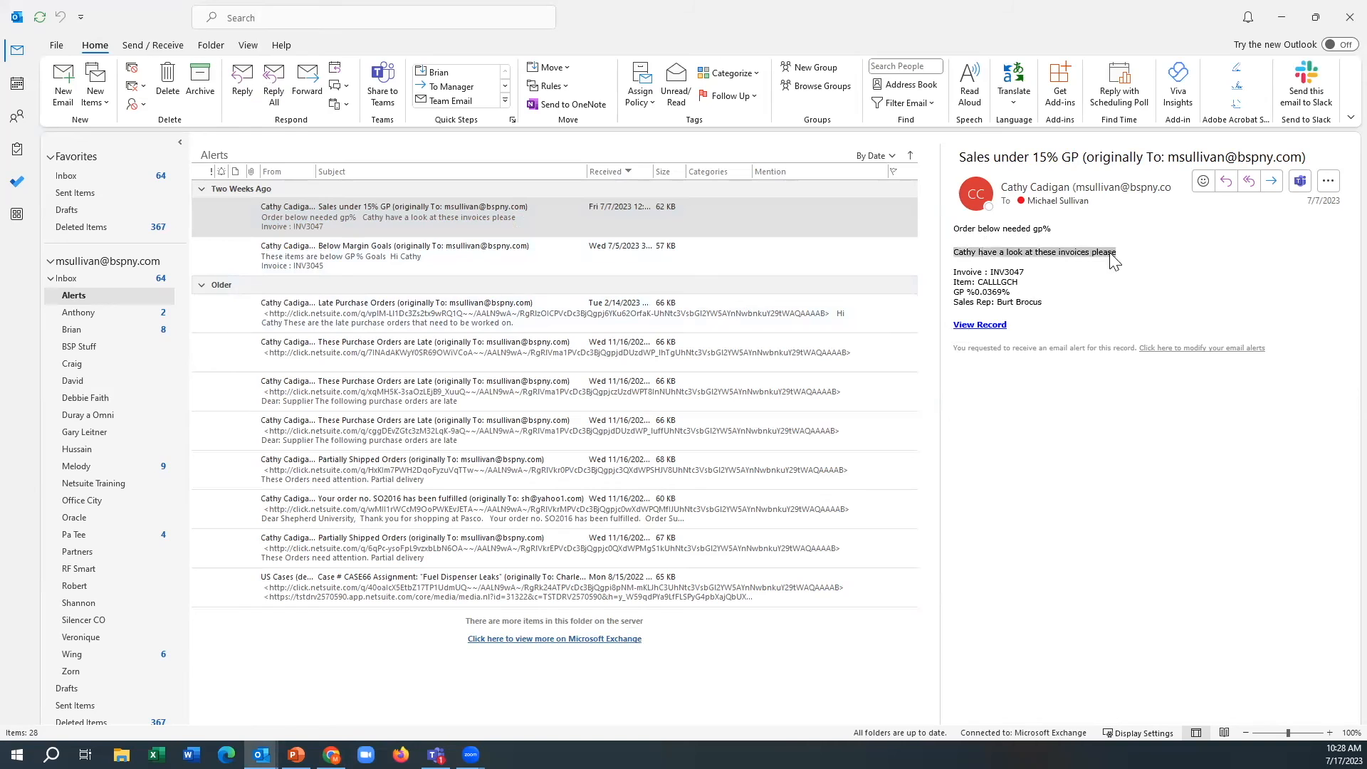
{"action": "double_click", "coordinate": [1002, 275]}
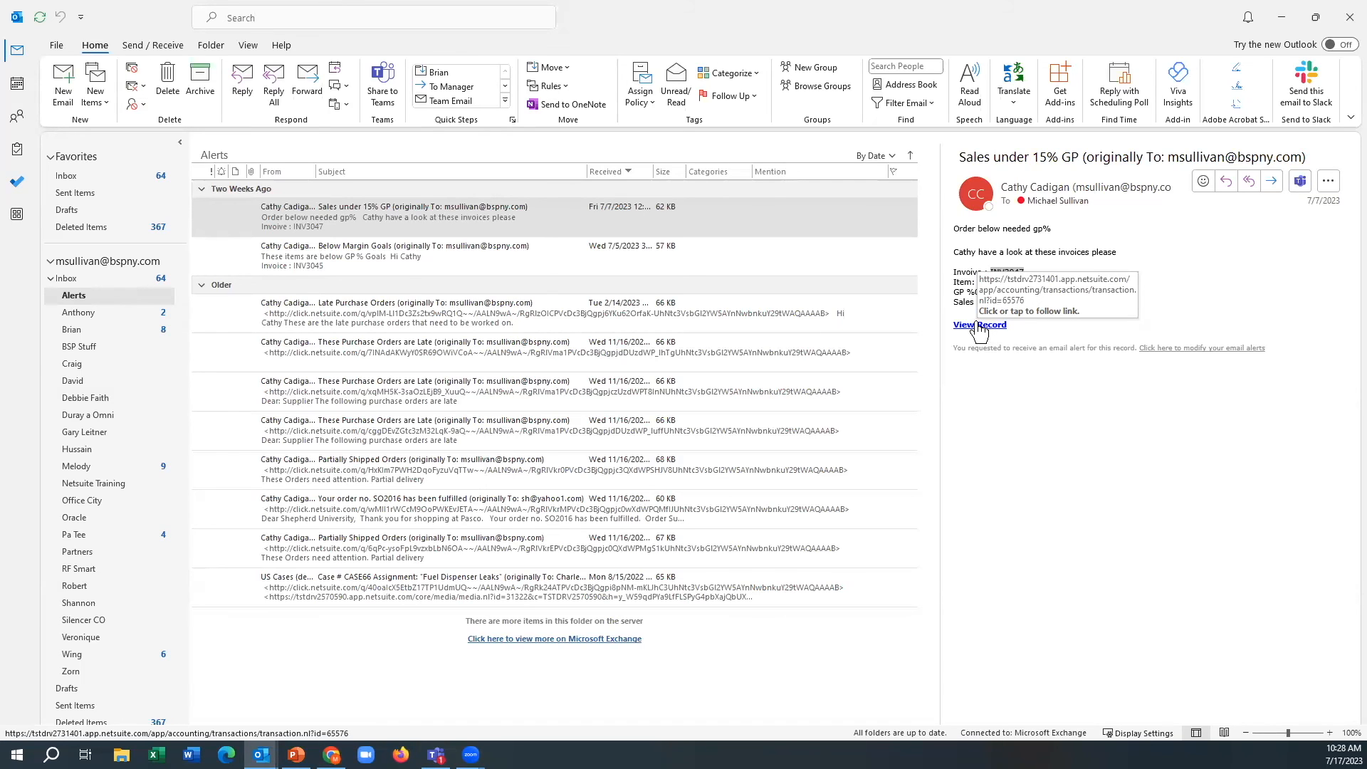
Step: Examine the "Late Purchase Orders" and "These Purchase Orders are Late" alert emails, including the message addressed to the supplier
{"action": "left_click", "coordinate": [383, 317]}
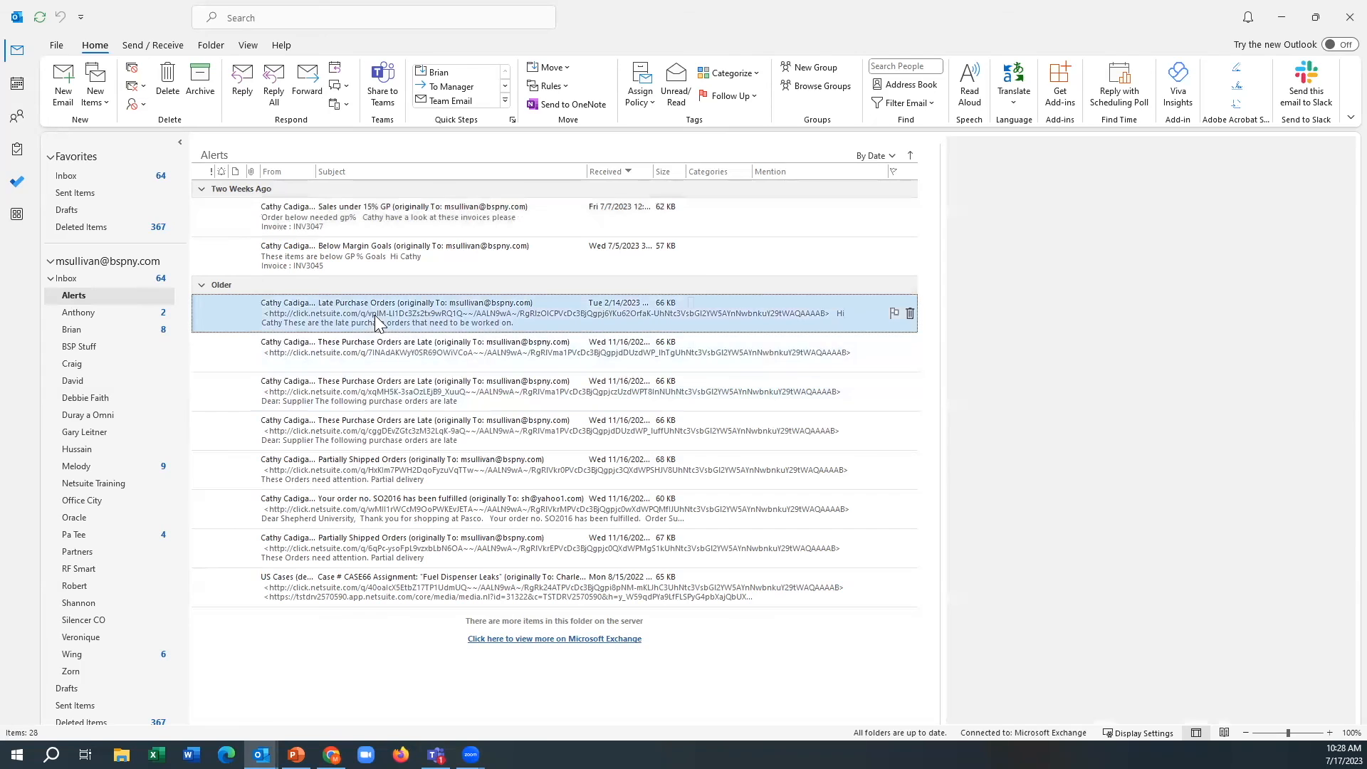
{"action": "left_click", "coordinate": [356, 403]}
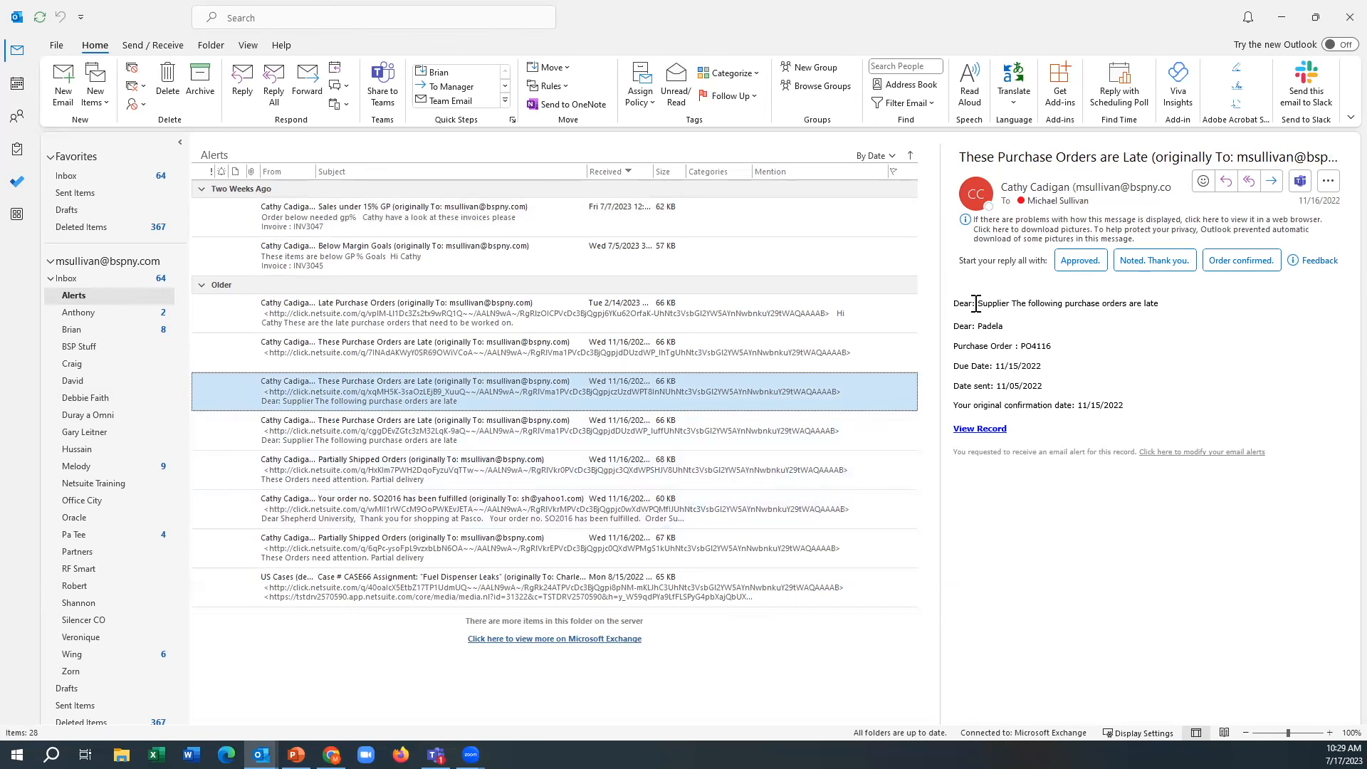
{"action": "left_click_drag", "start_coordinate": [988, 303], "coordinate": [1183, 314]}
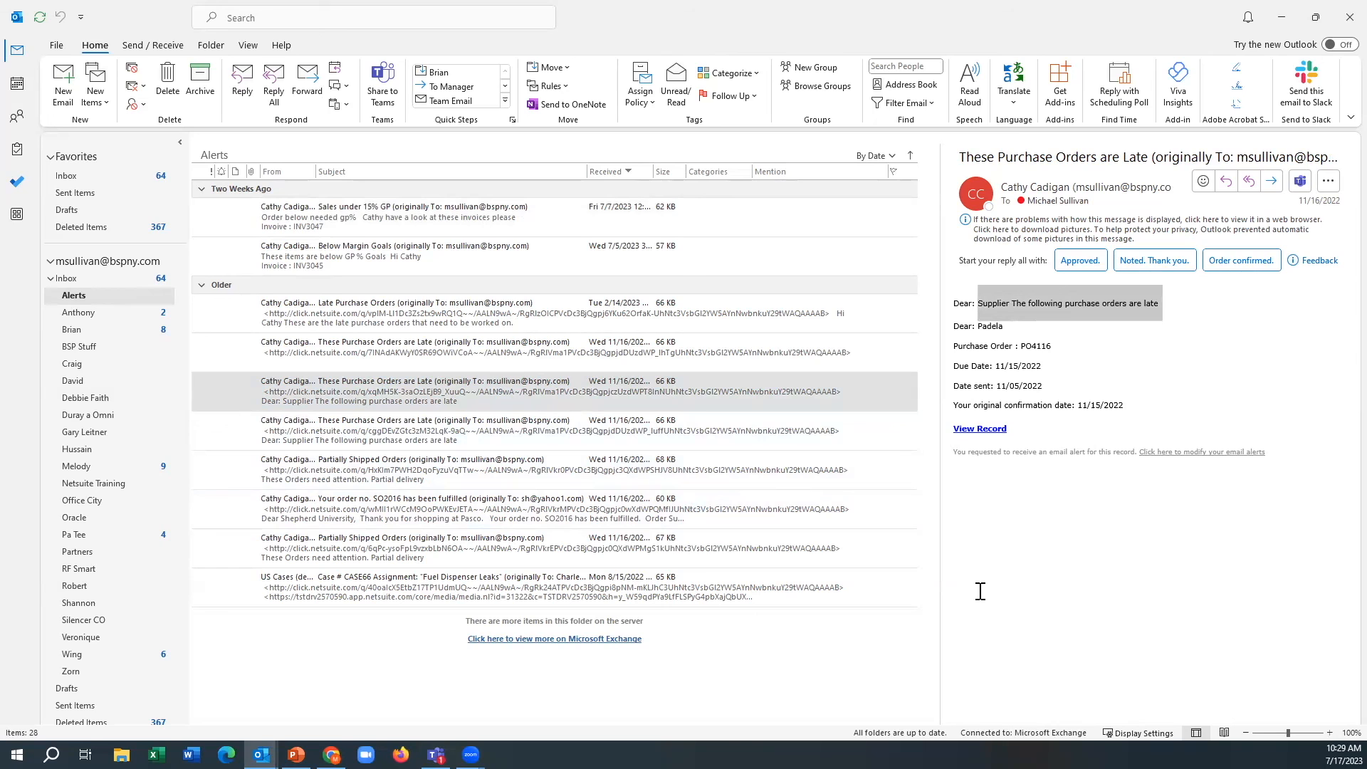
{"action": "left_click", "coordinate": [409, 431]}
Step: Review the "Partially Shipped Orders" alert and the customer's order-fulfilled email, and return to the NetSuite Home dashboard
{"action": "left_click", "coordinate": [405, 472]}
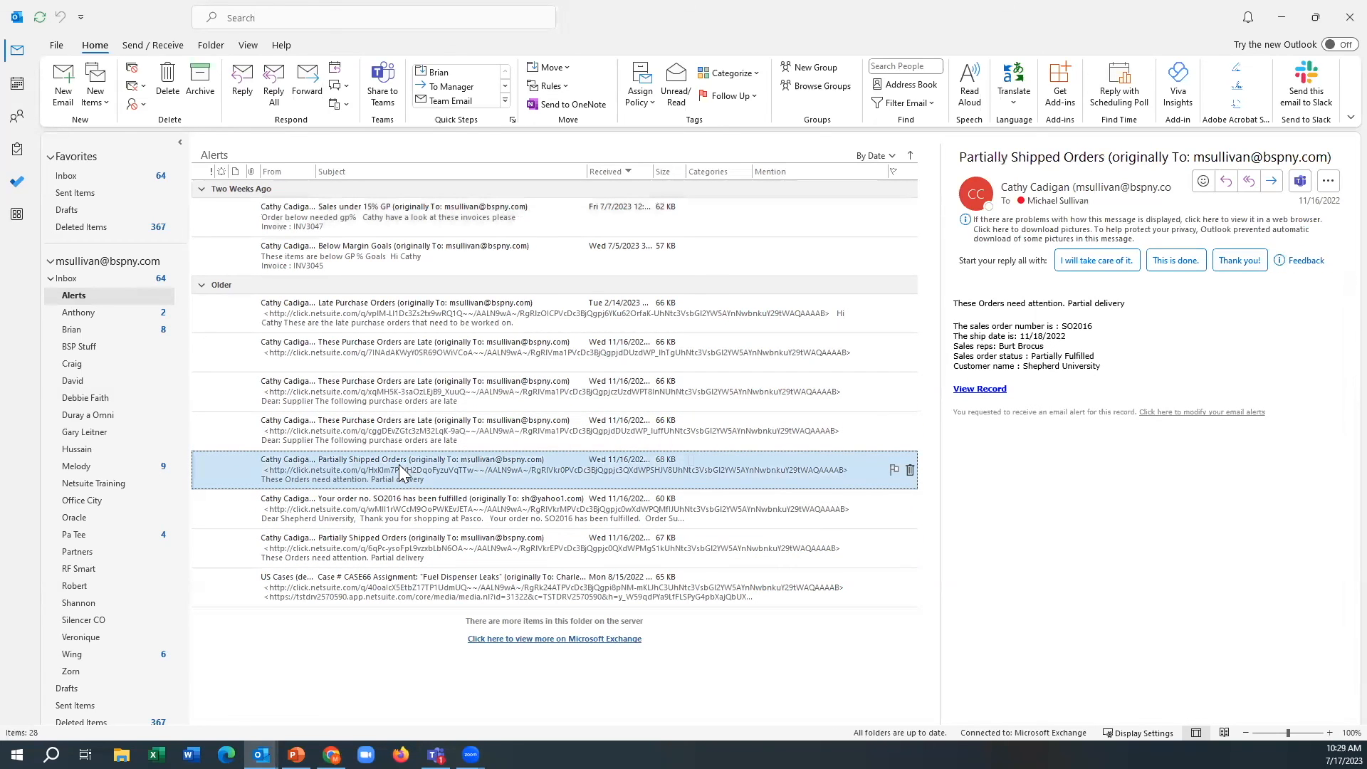
{"action": "left_click", "coordinate": [388, 505]}
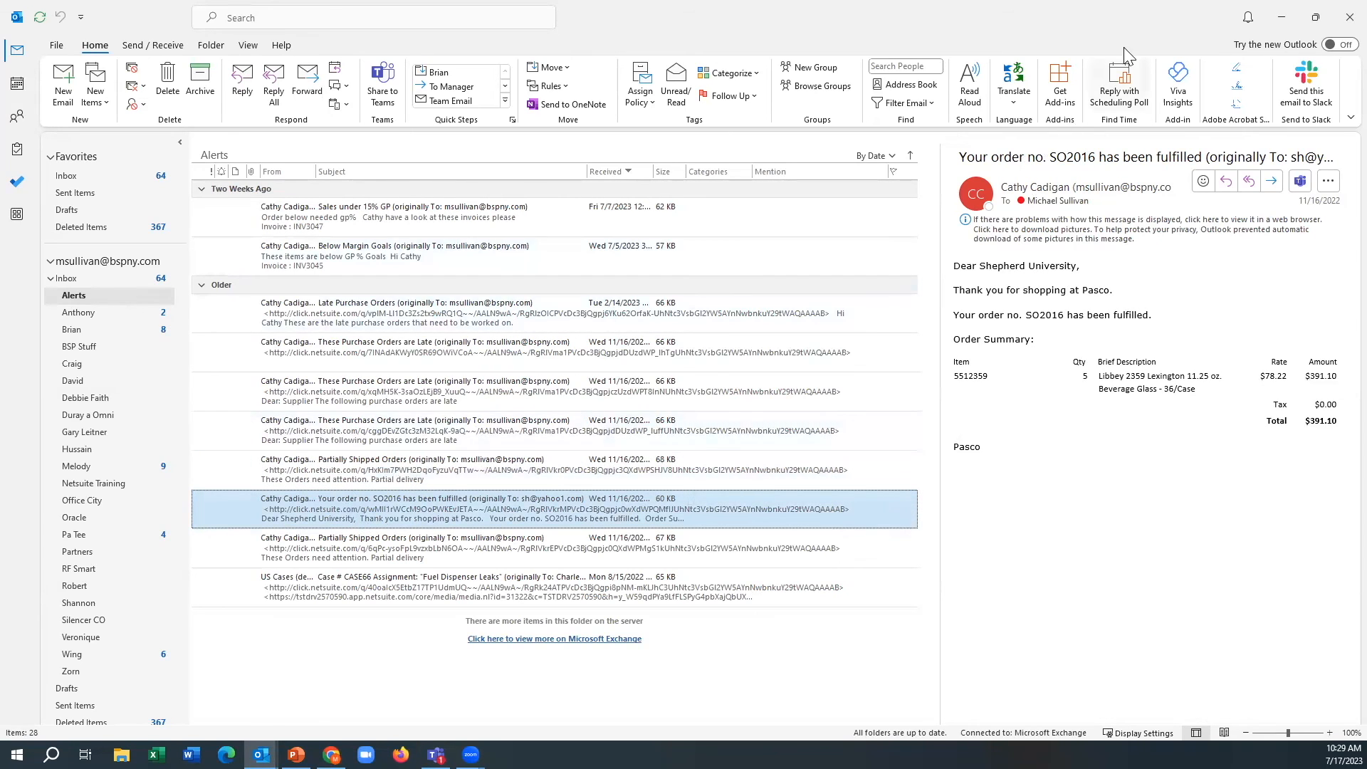
{"action": "left_click", "coordinate": [1279, 23]}
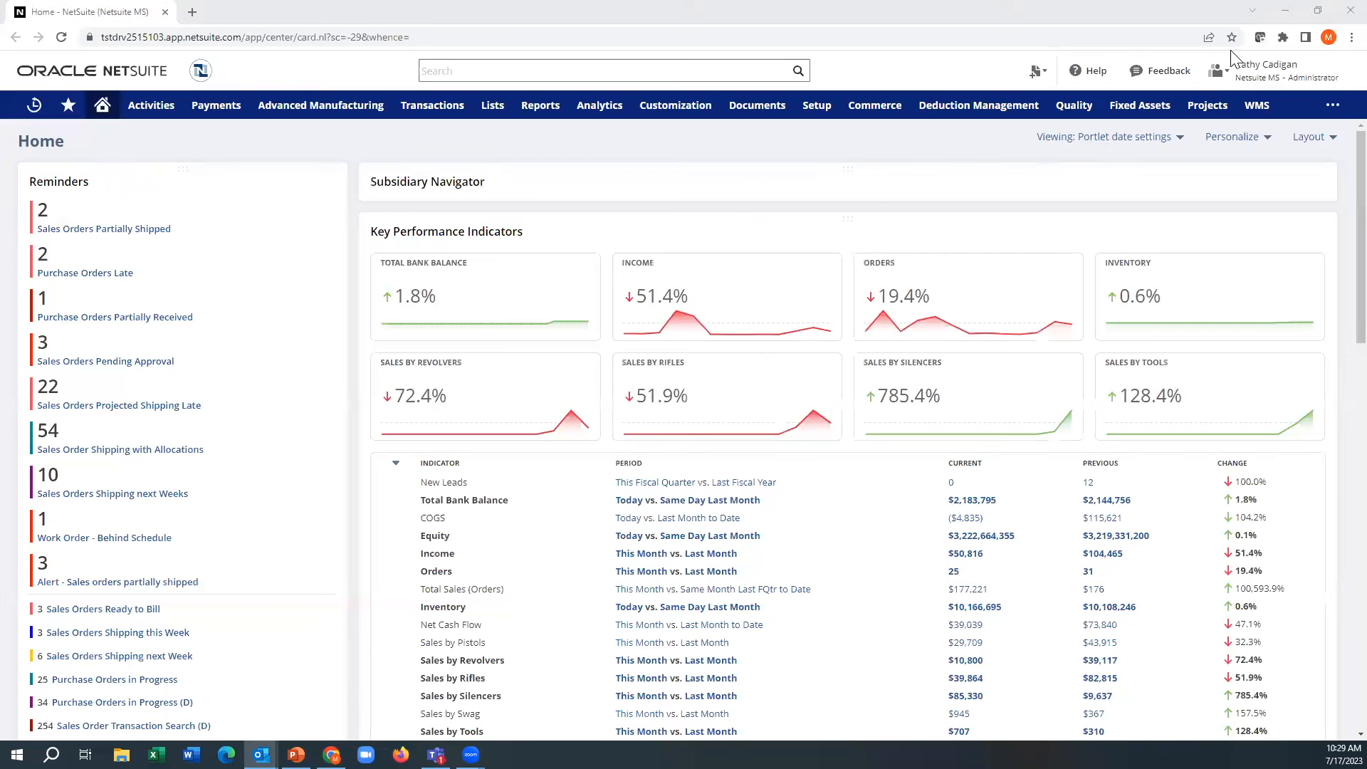